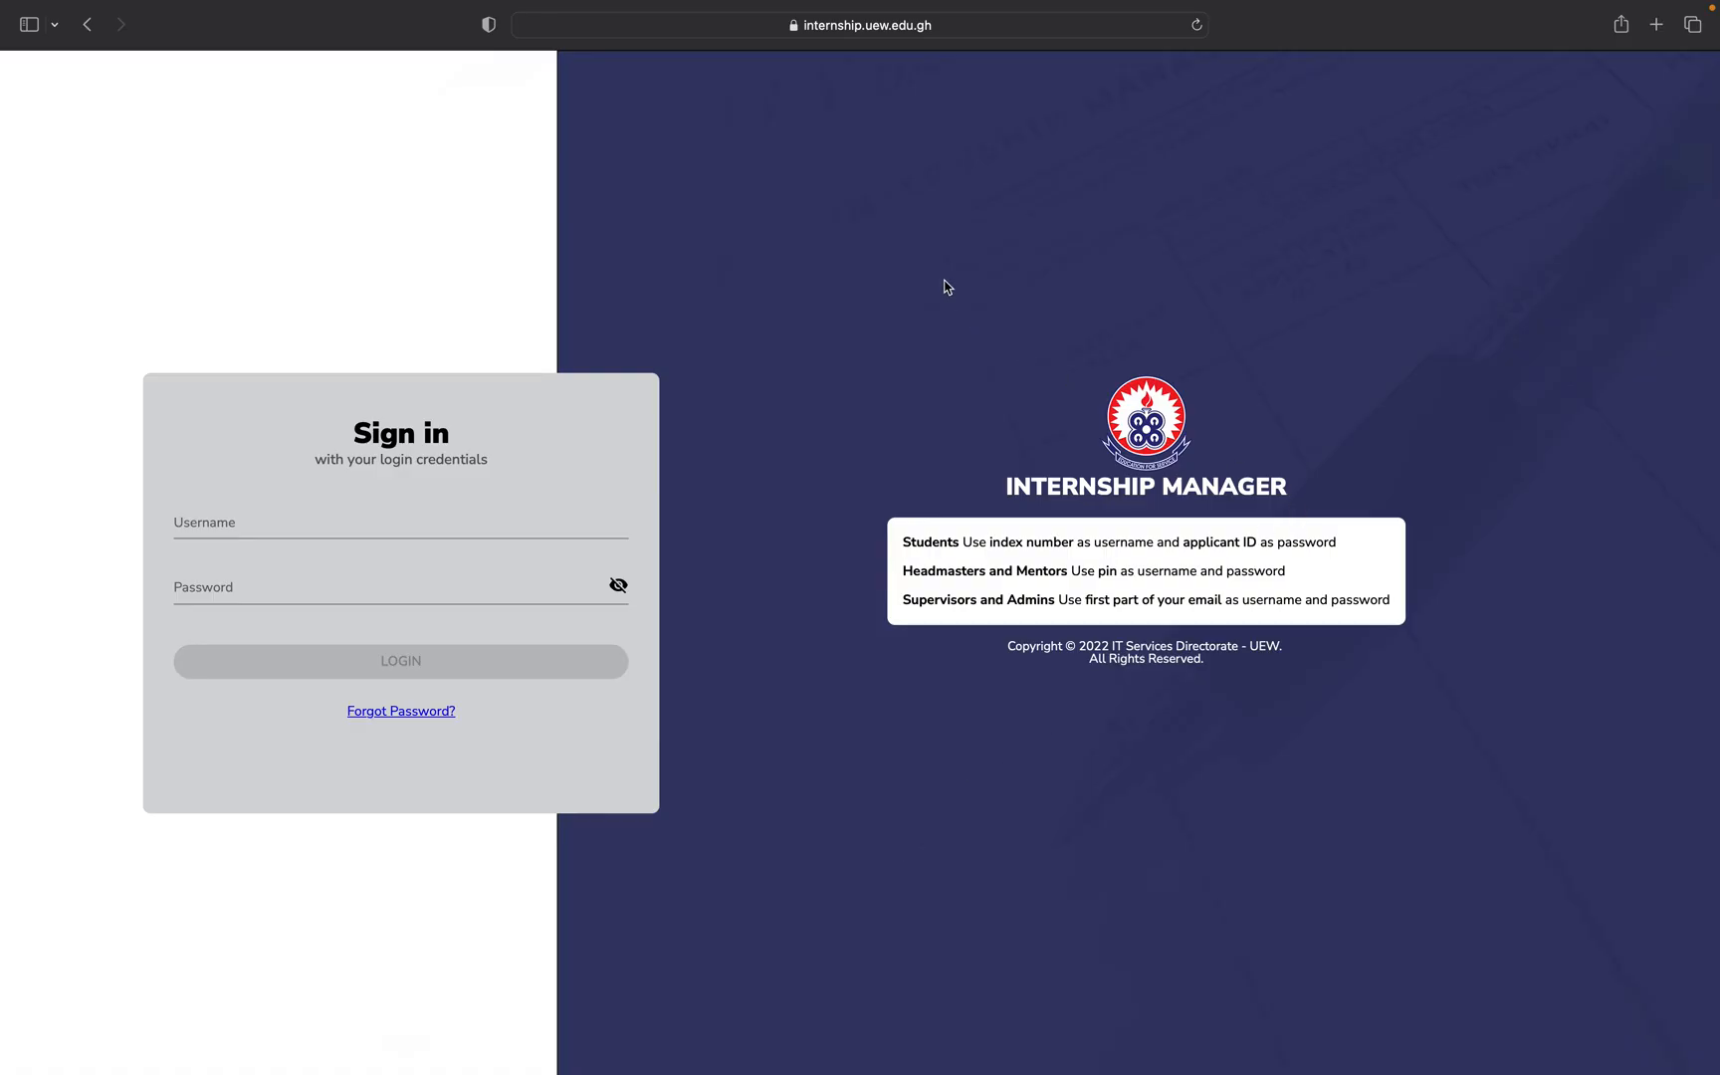
Sign in as the mentor by pasting the PIN and saved password into the login form.
click(922, 26)
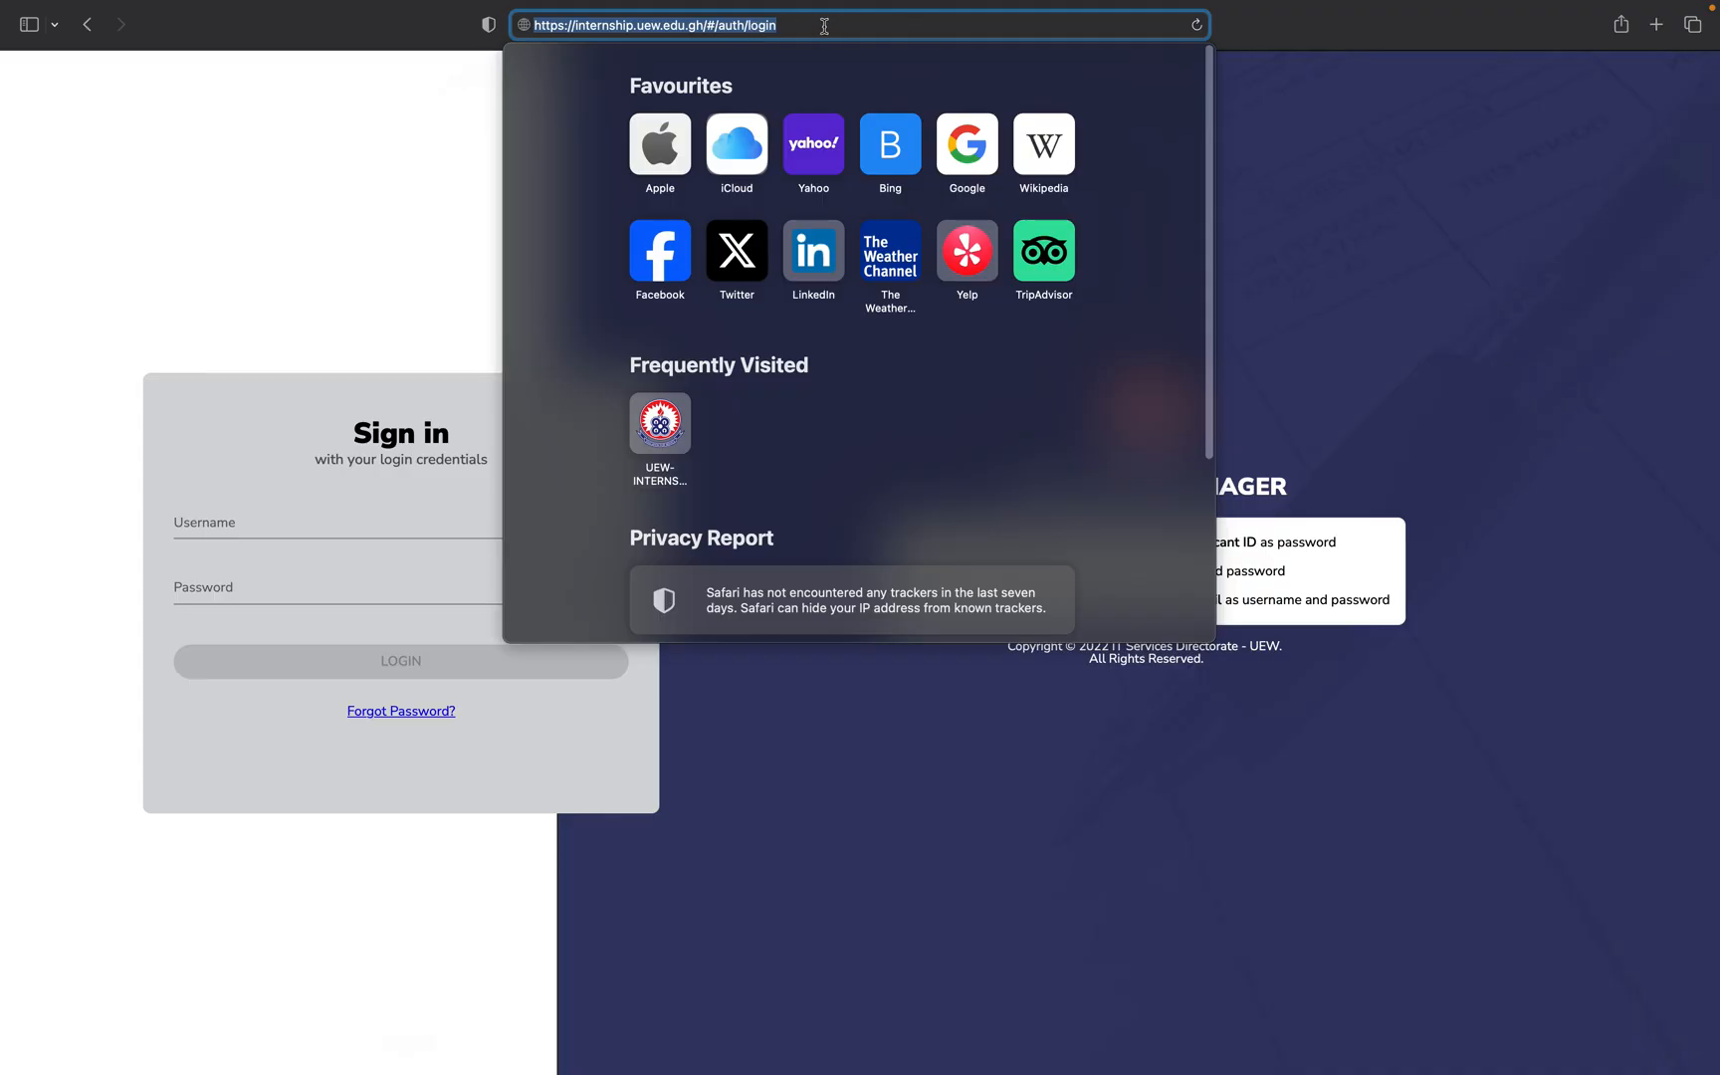
click(253, 502)
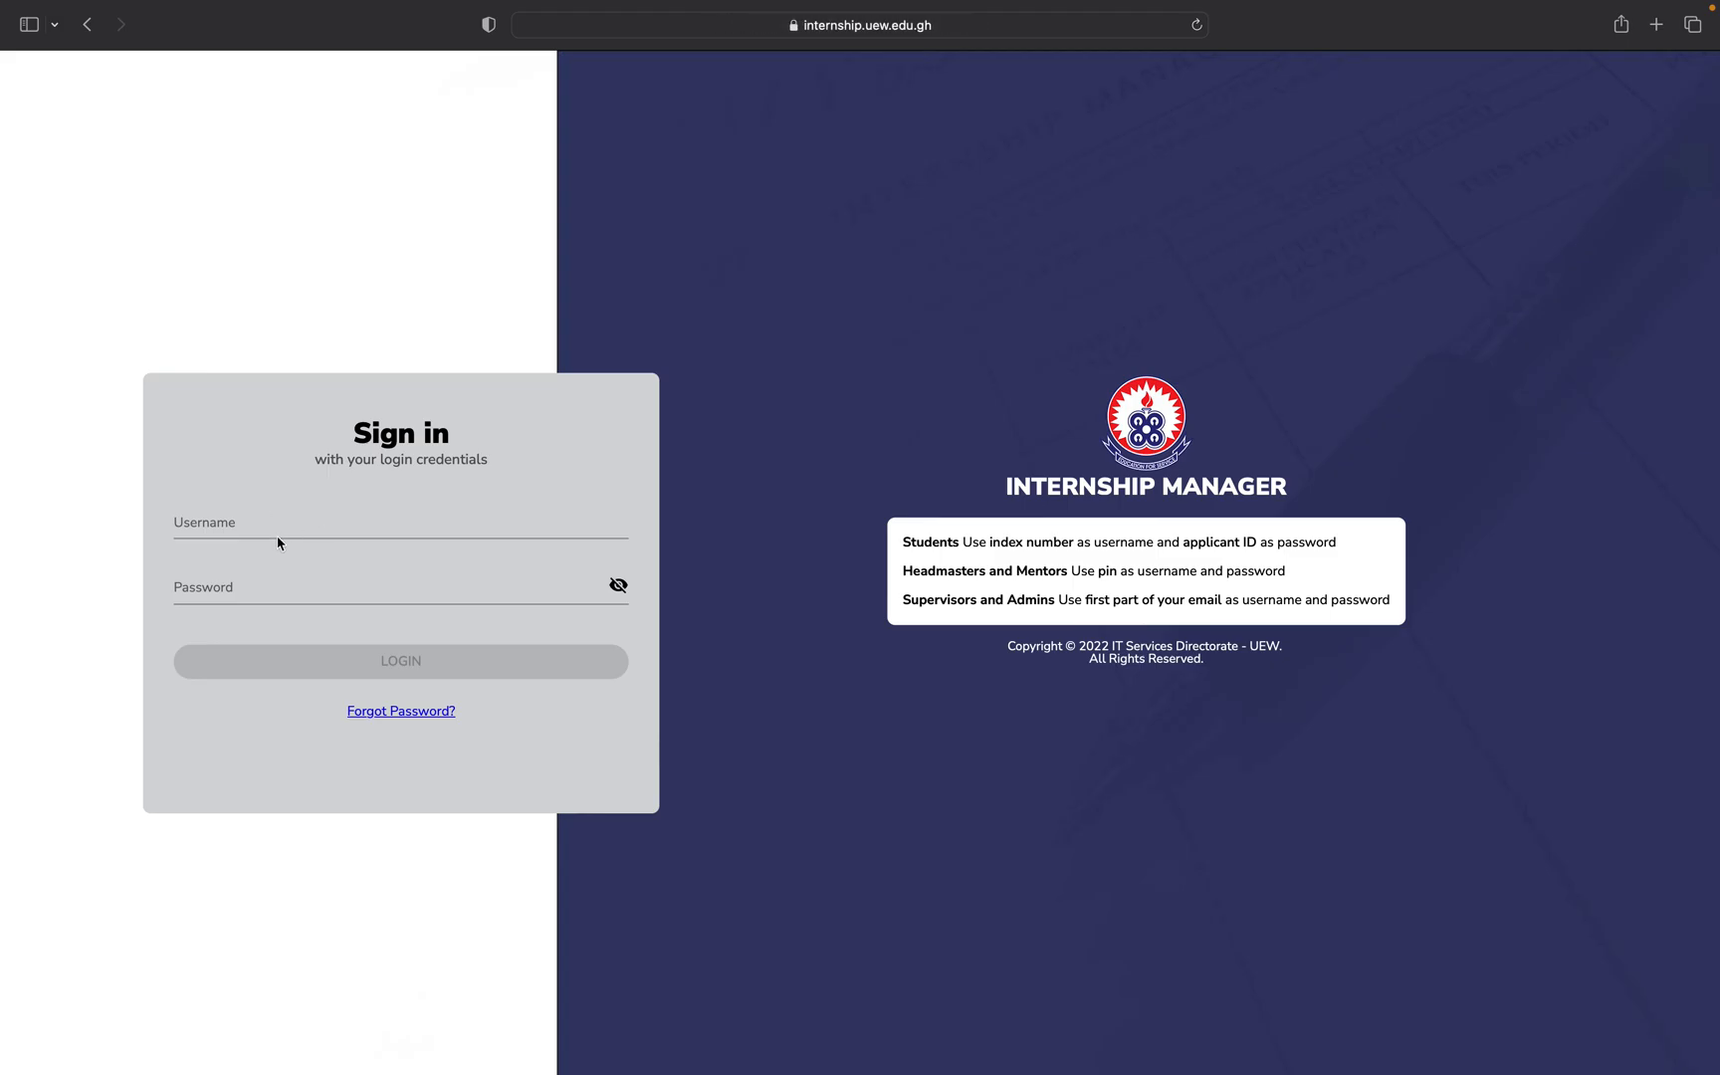
click(279, 542)
click(240, 586)
key(super+v)
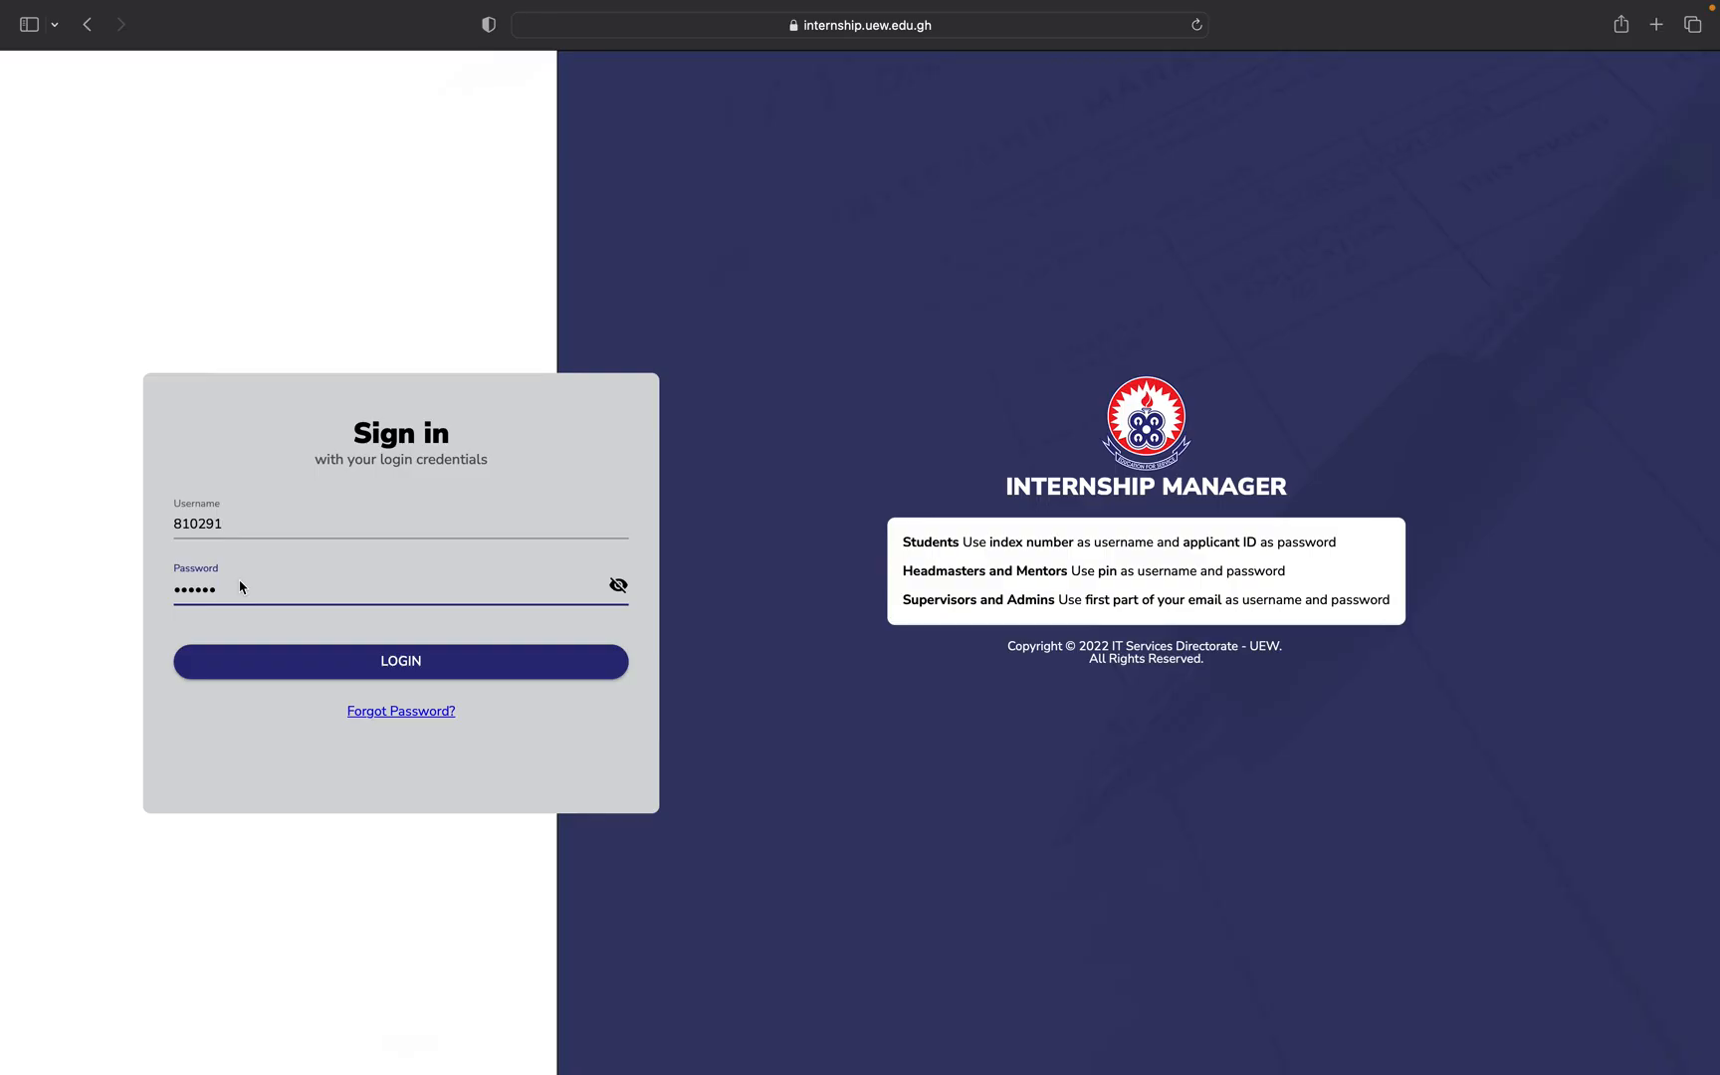
click(445, 673)
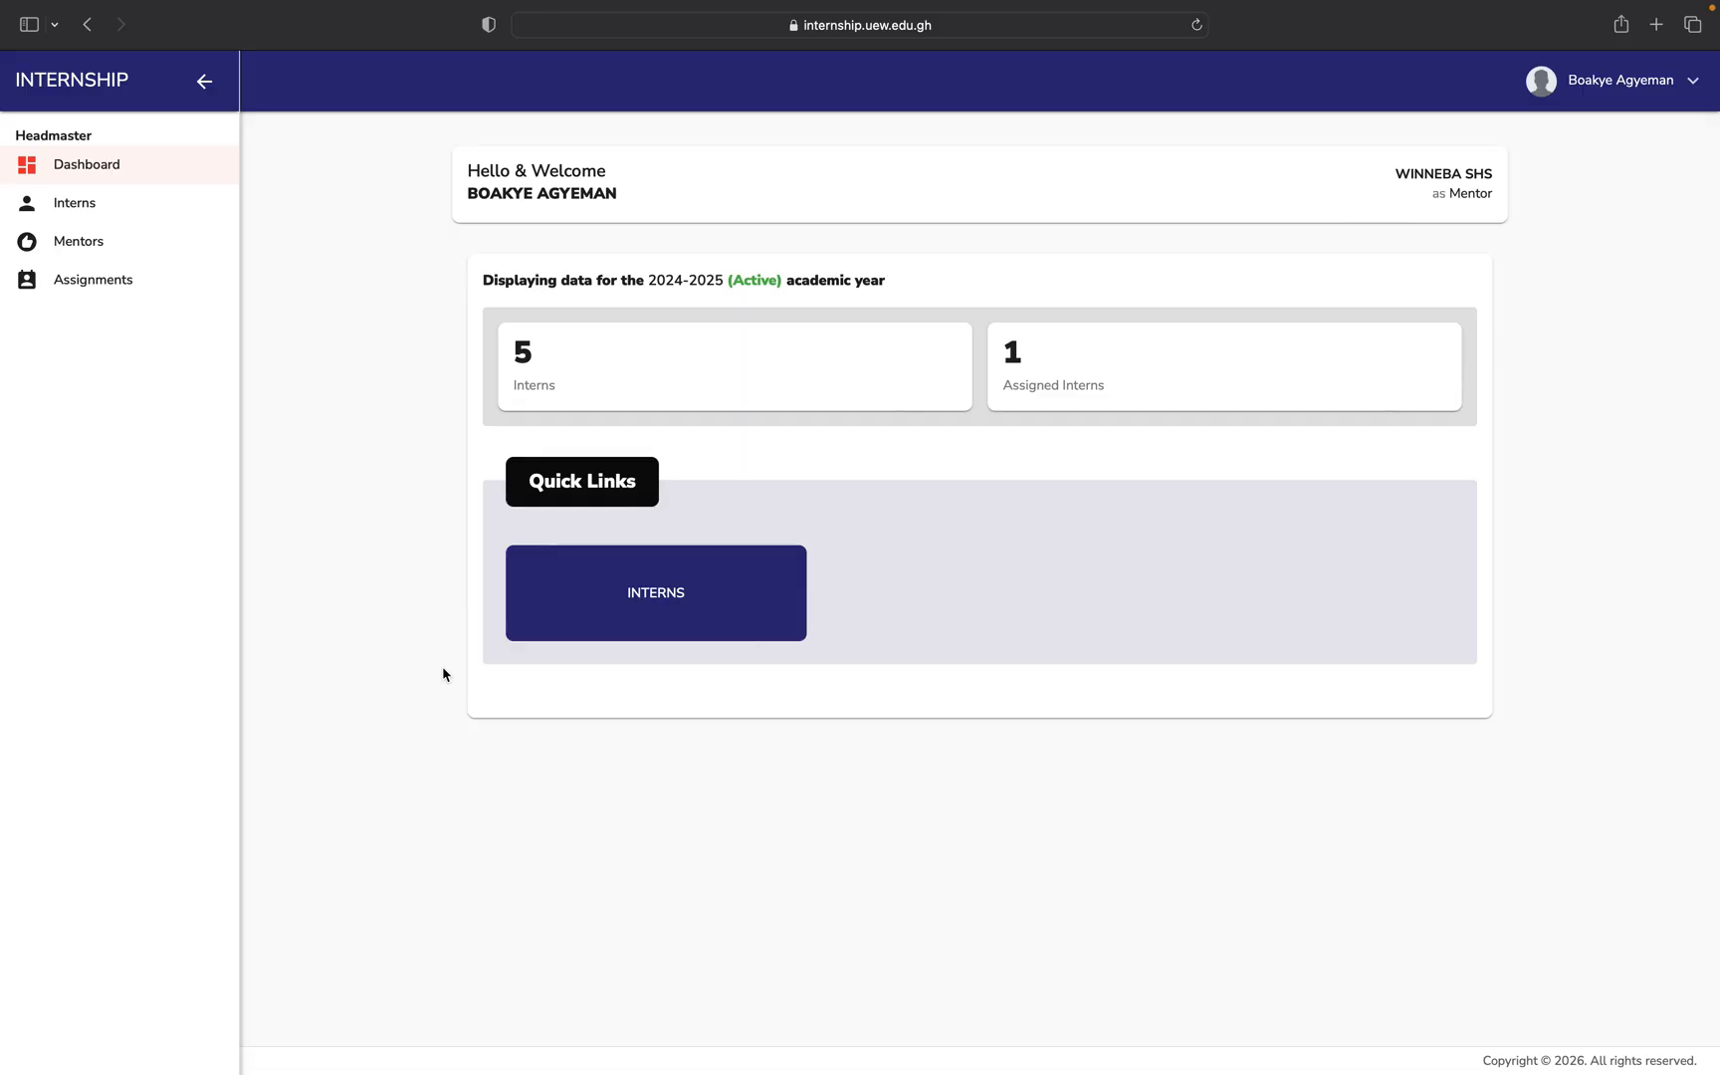
Open the Assigned Interns list, view page 2, then return to page 1.
click(87, 210)
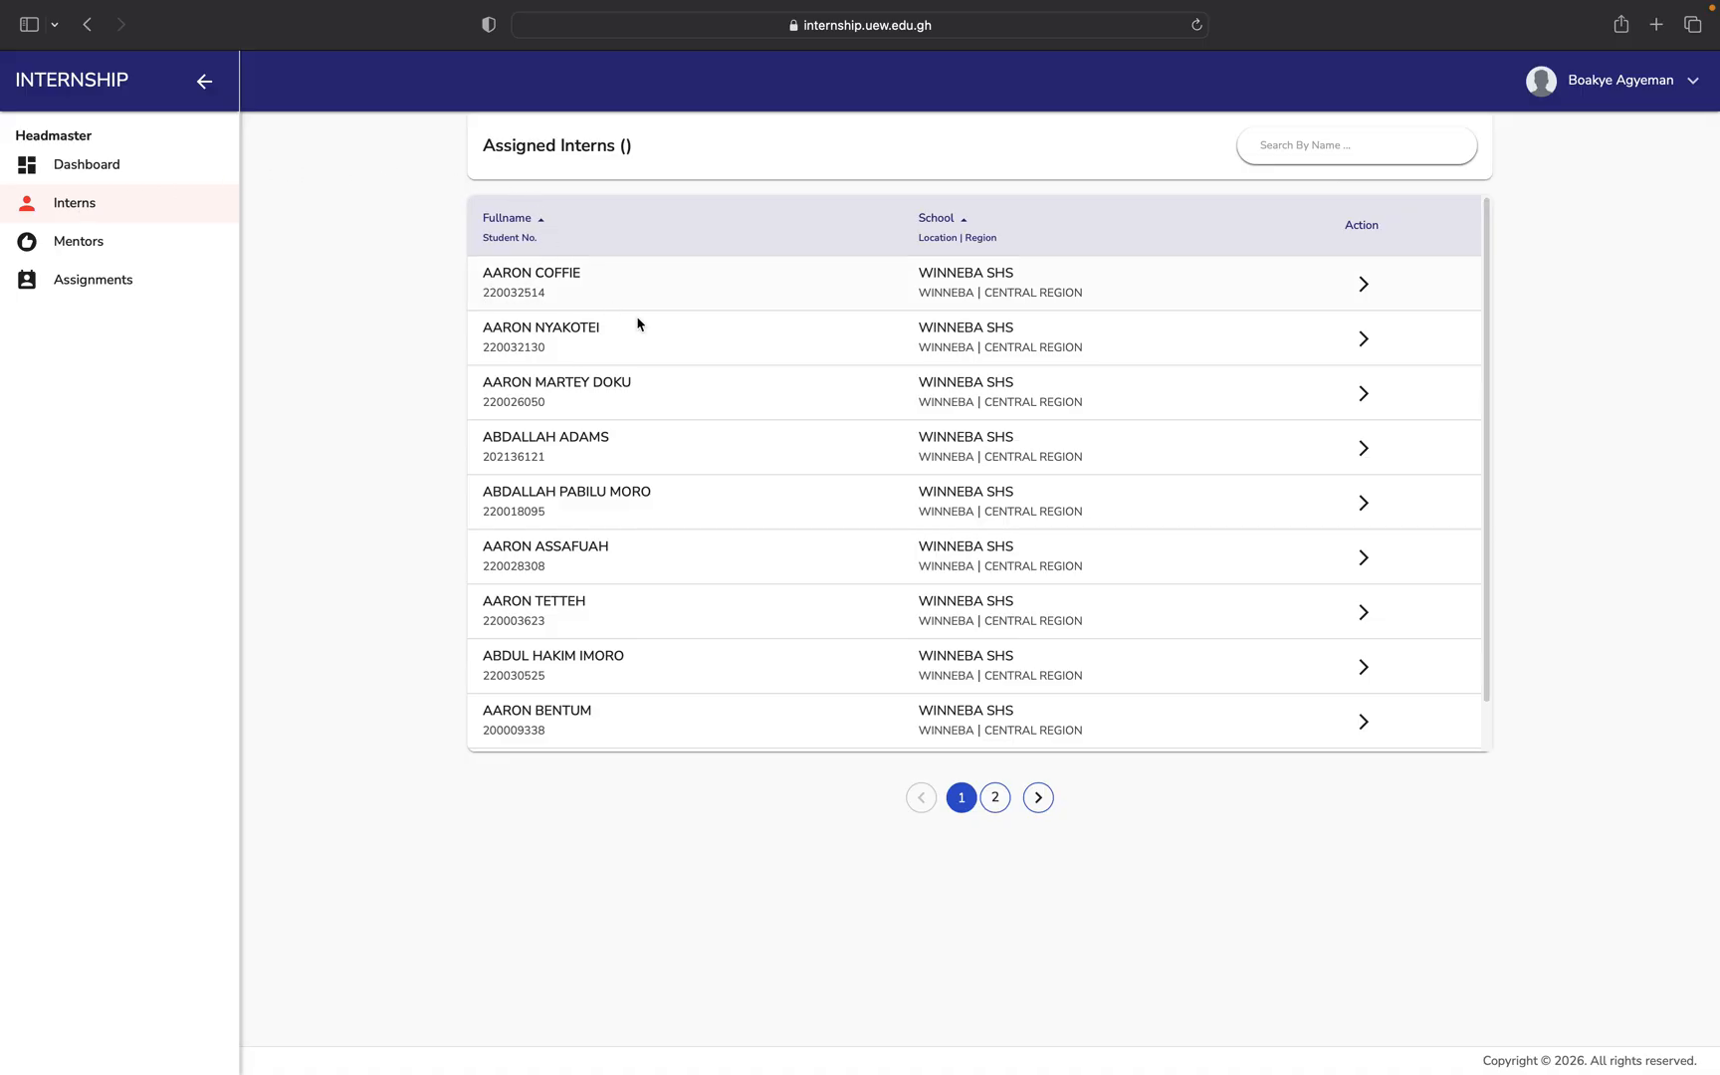
click(995, 798)
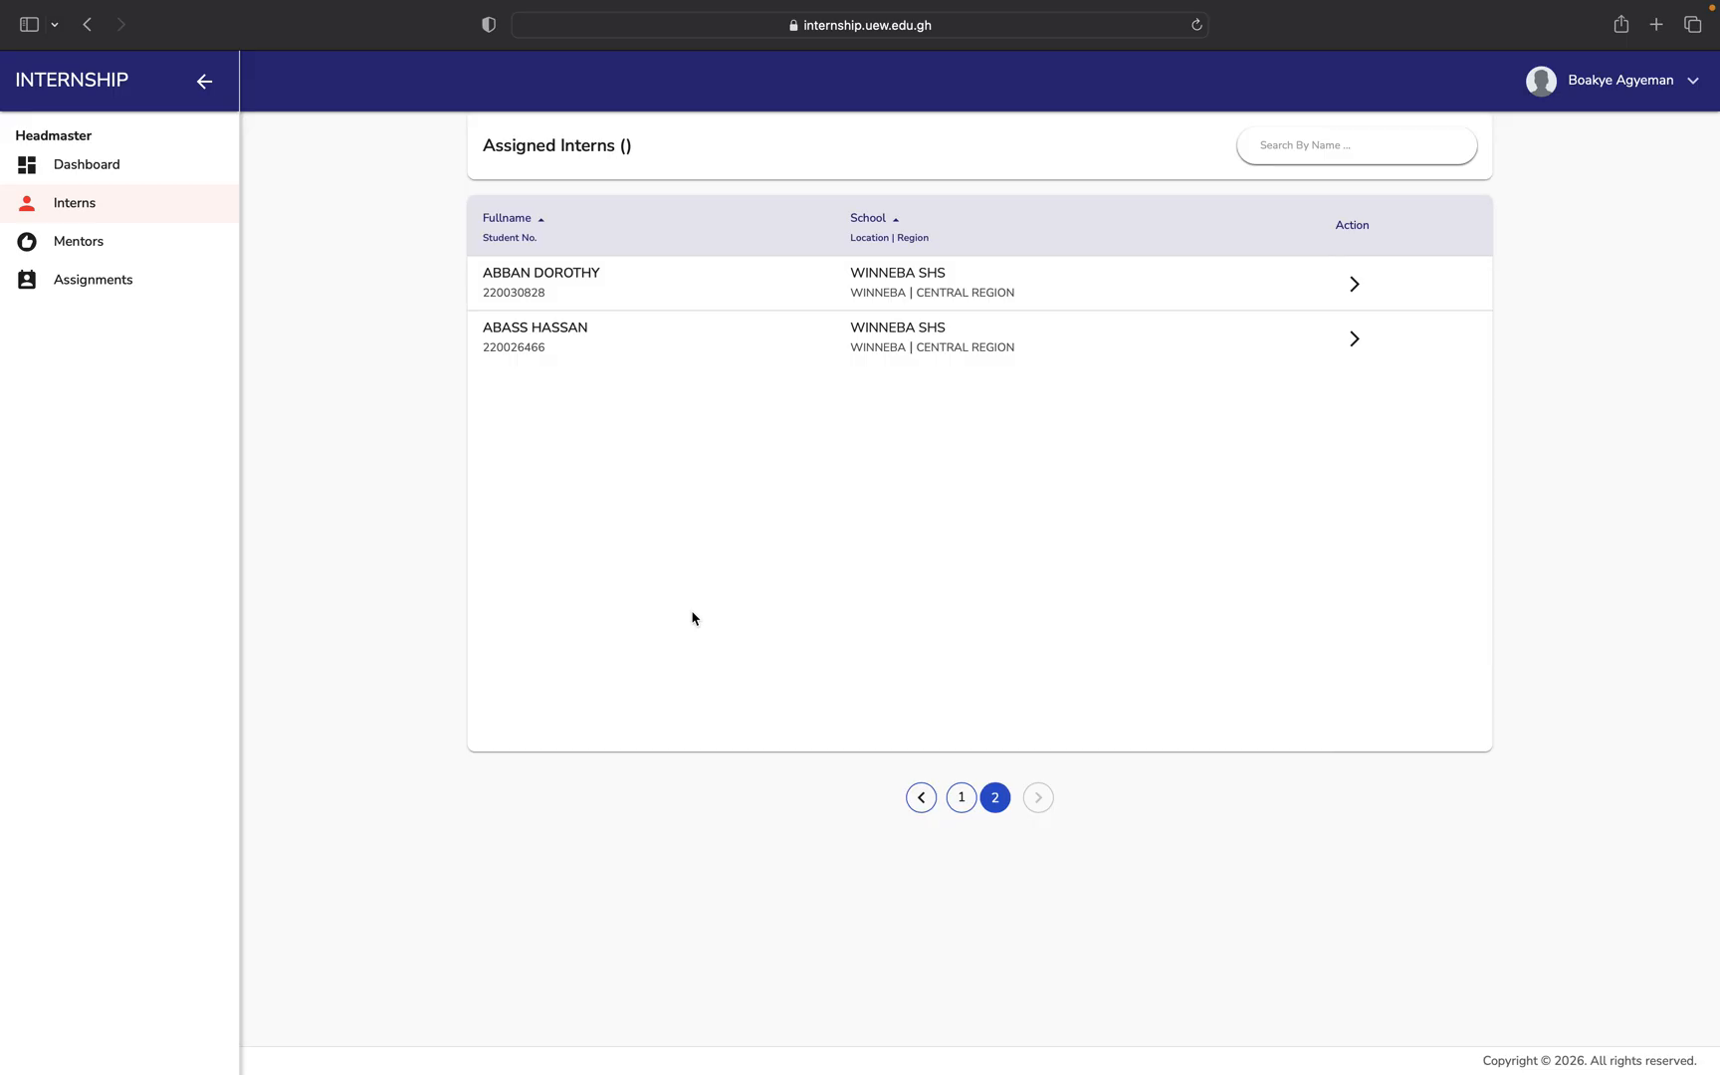
click(960, 798)
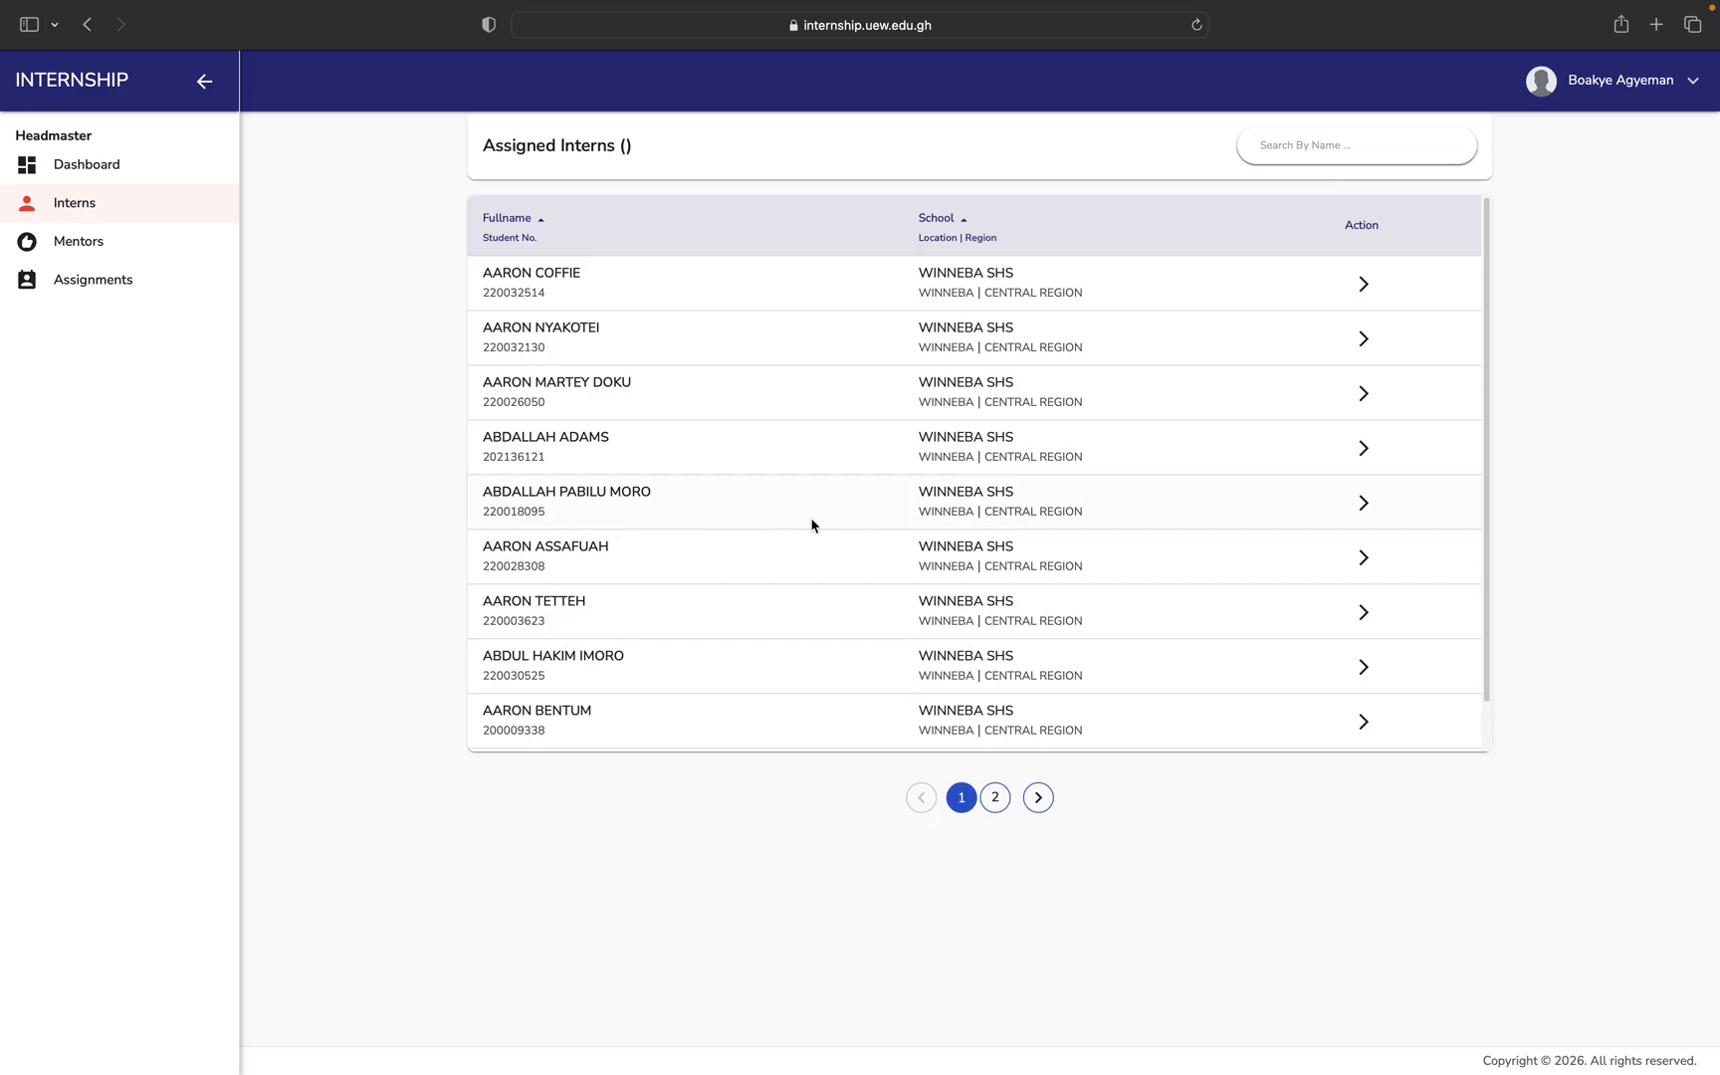
Open the fifth intern's details, check their supervisor and mentor, then view their lesson forms.
click(1364, 505)
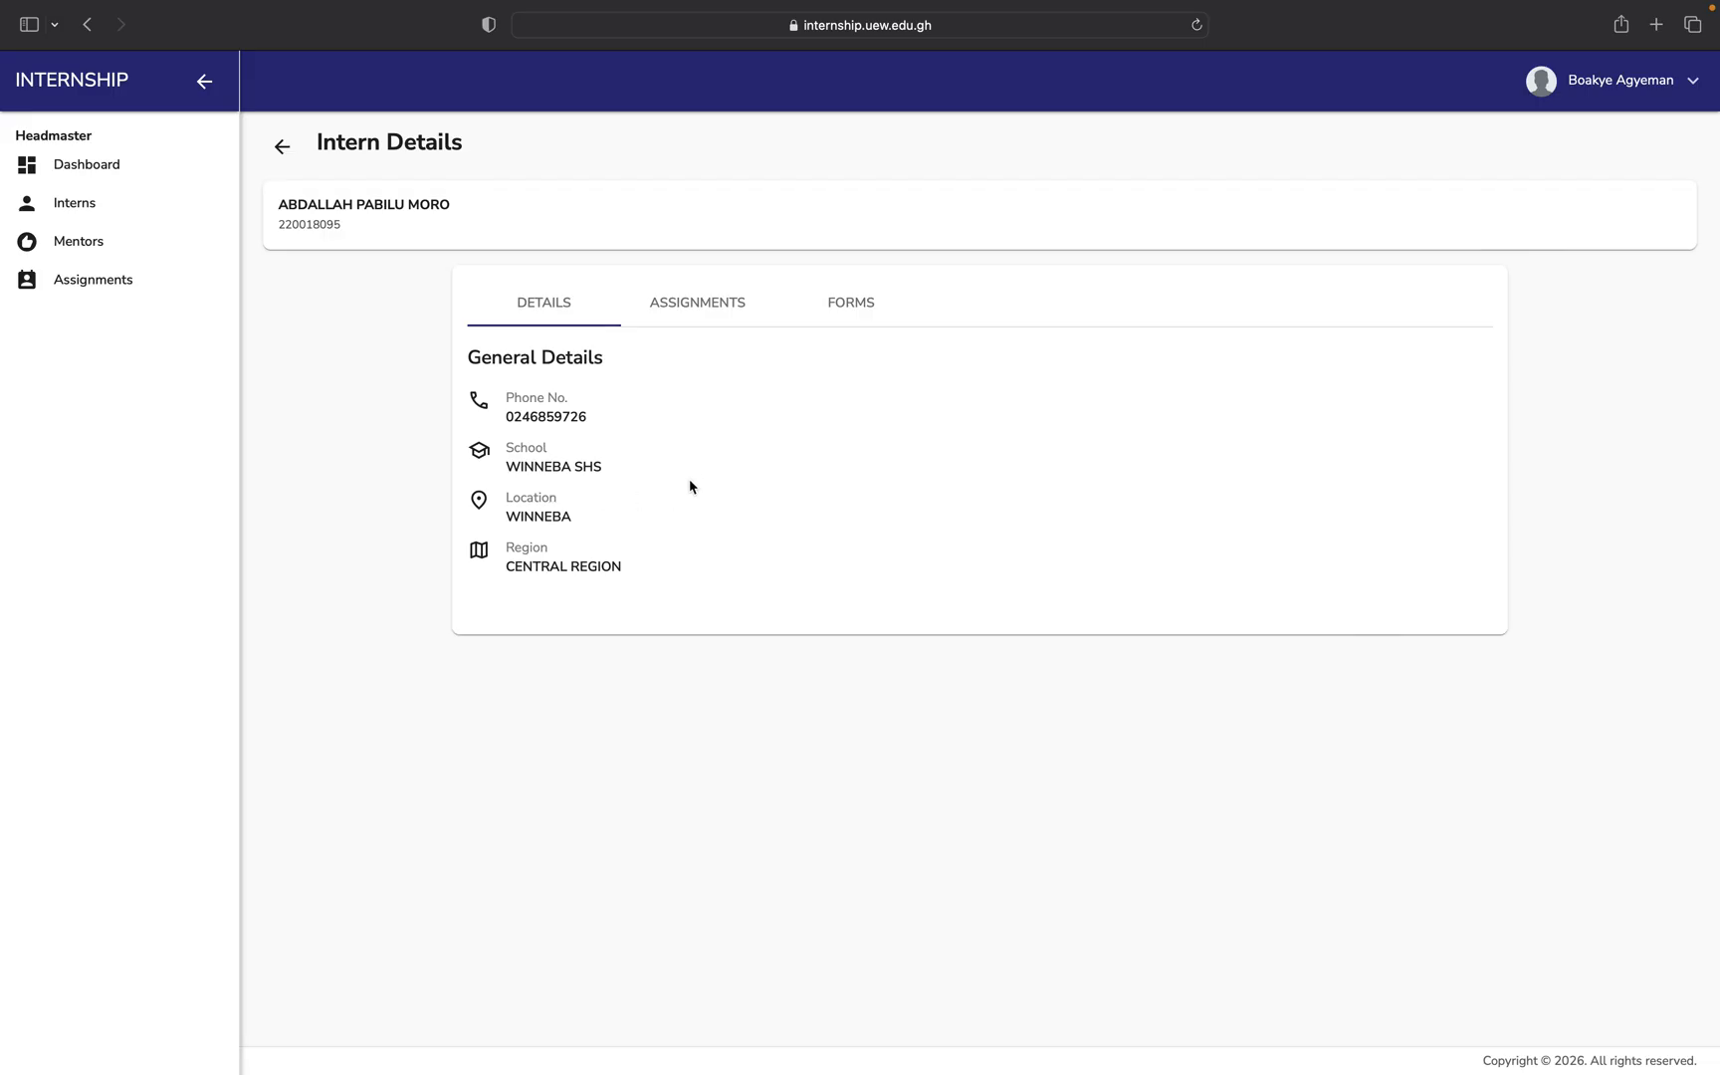
click(713, 311)
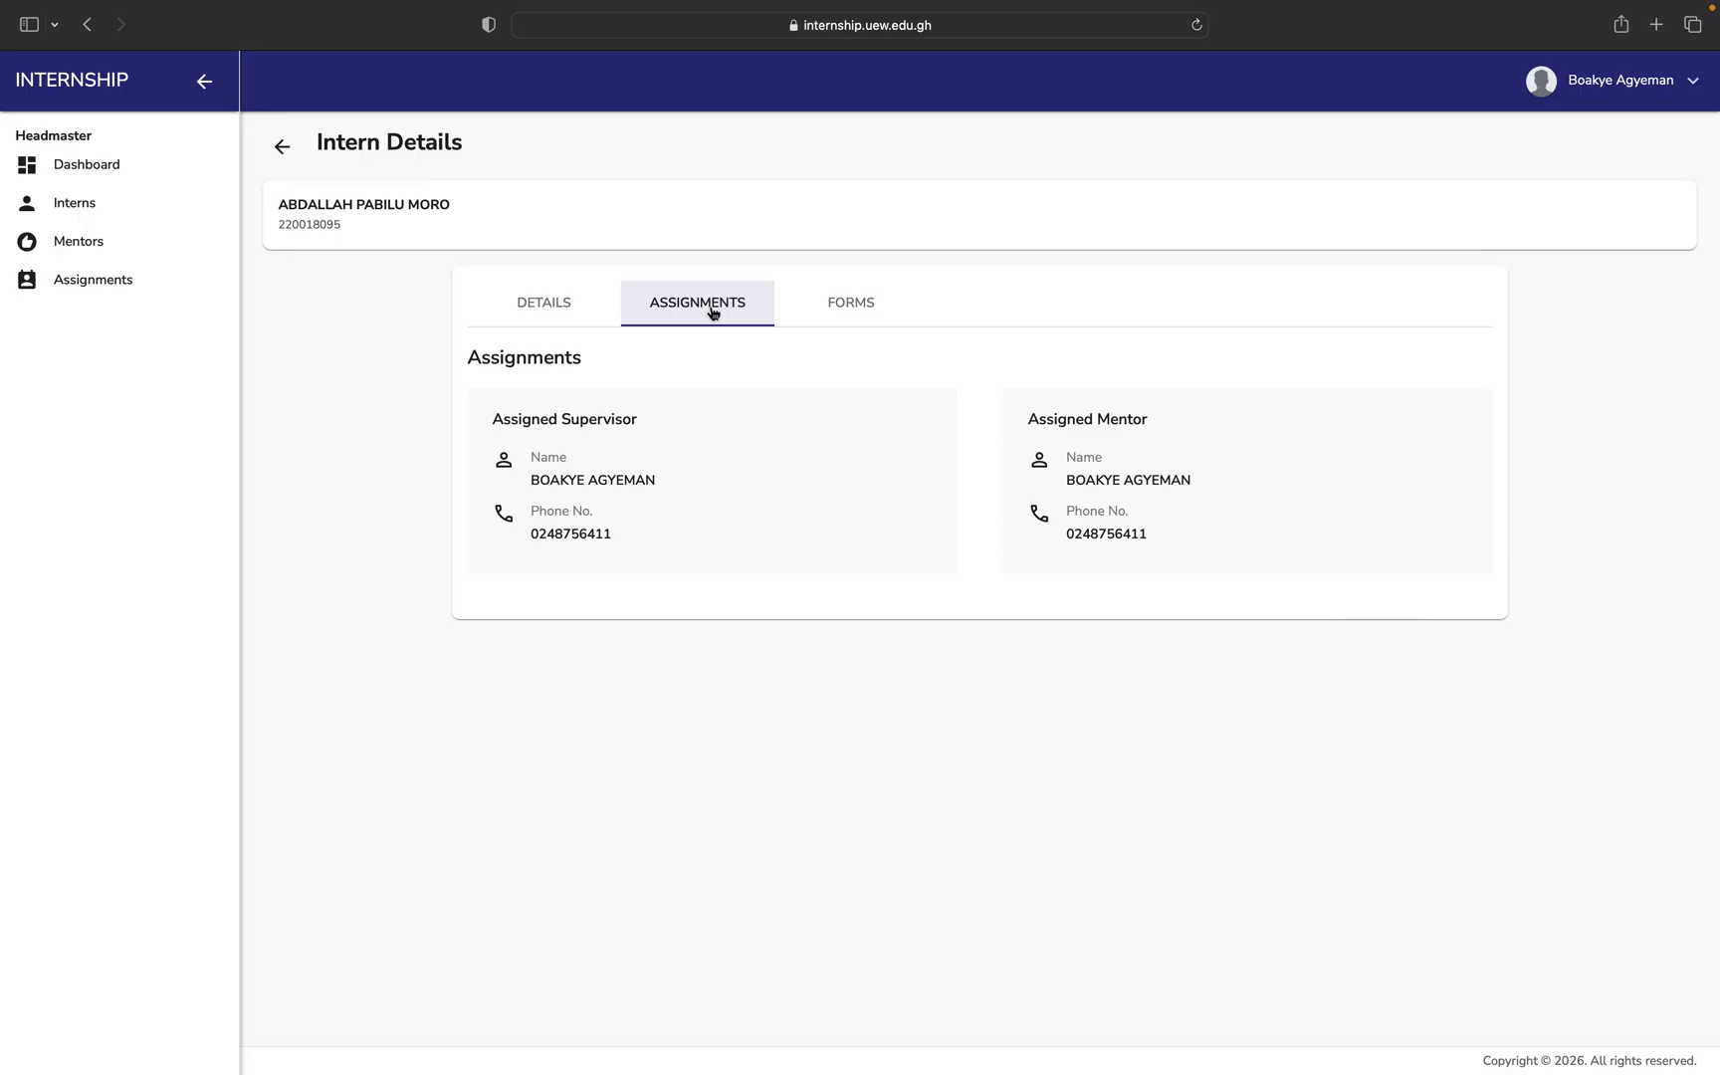
click(849, 303)
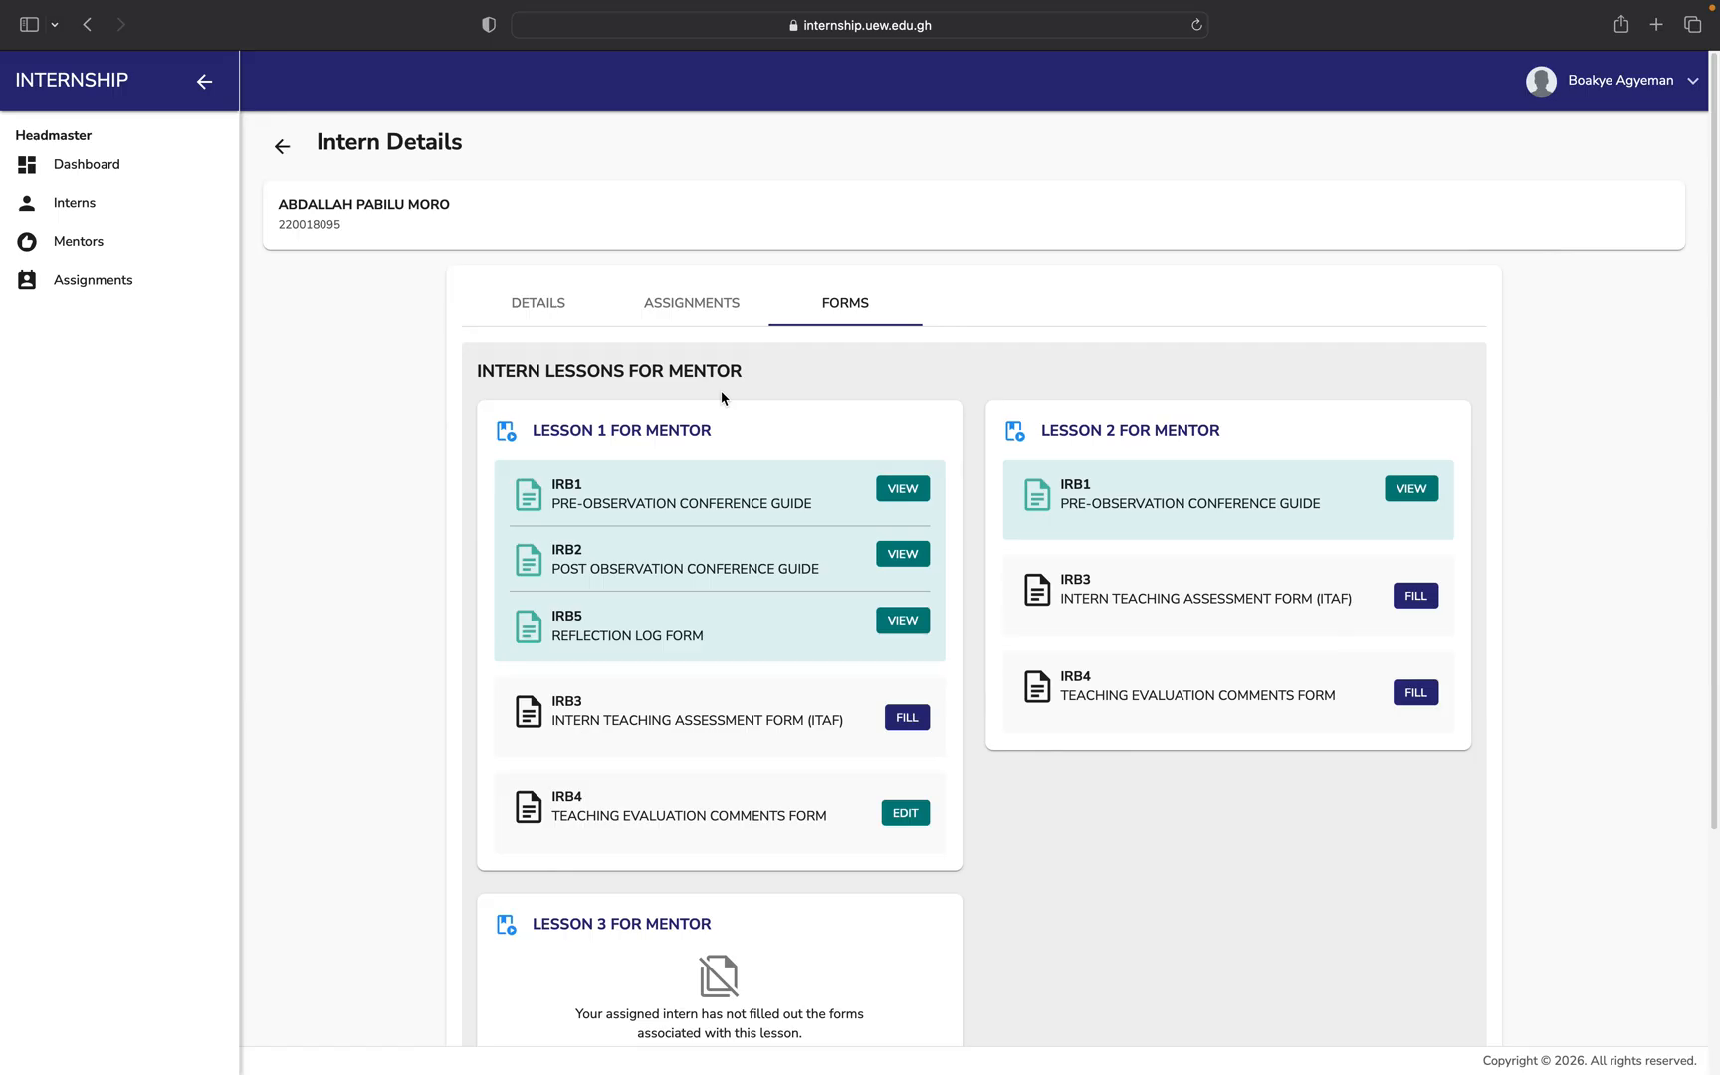
scroll(722, 398, down, 5)
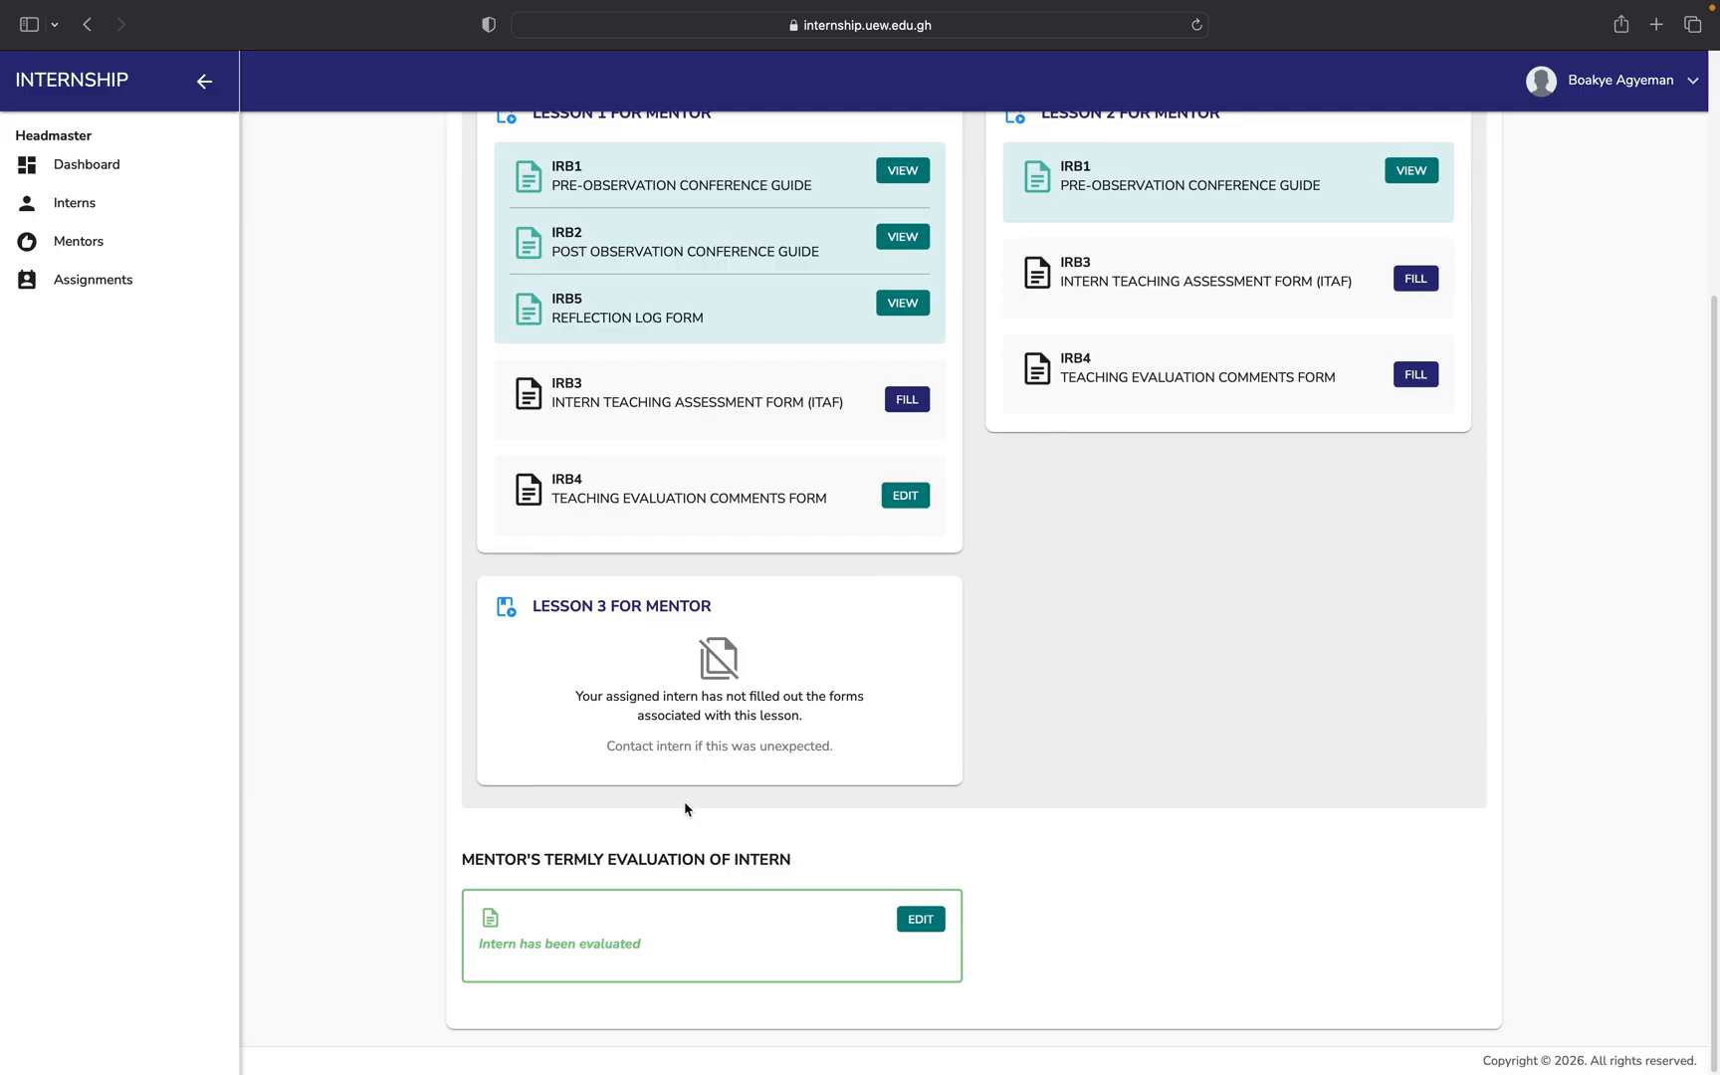
scroll(684, 809, up, 2)
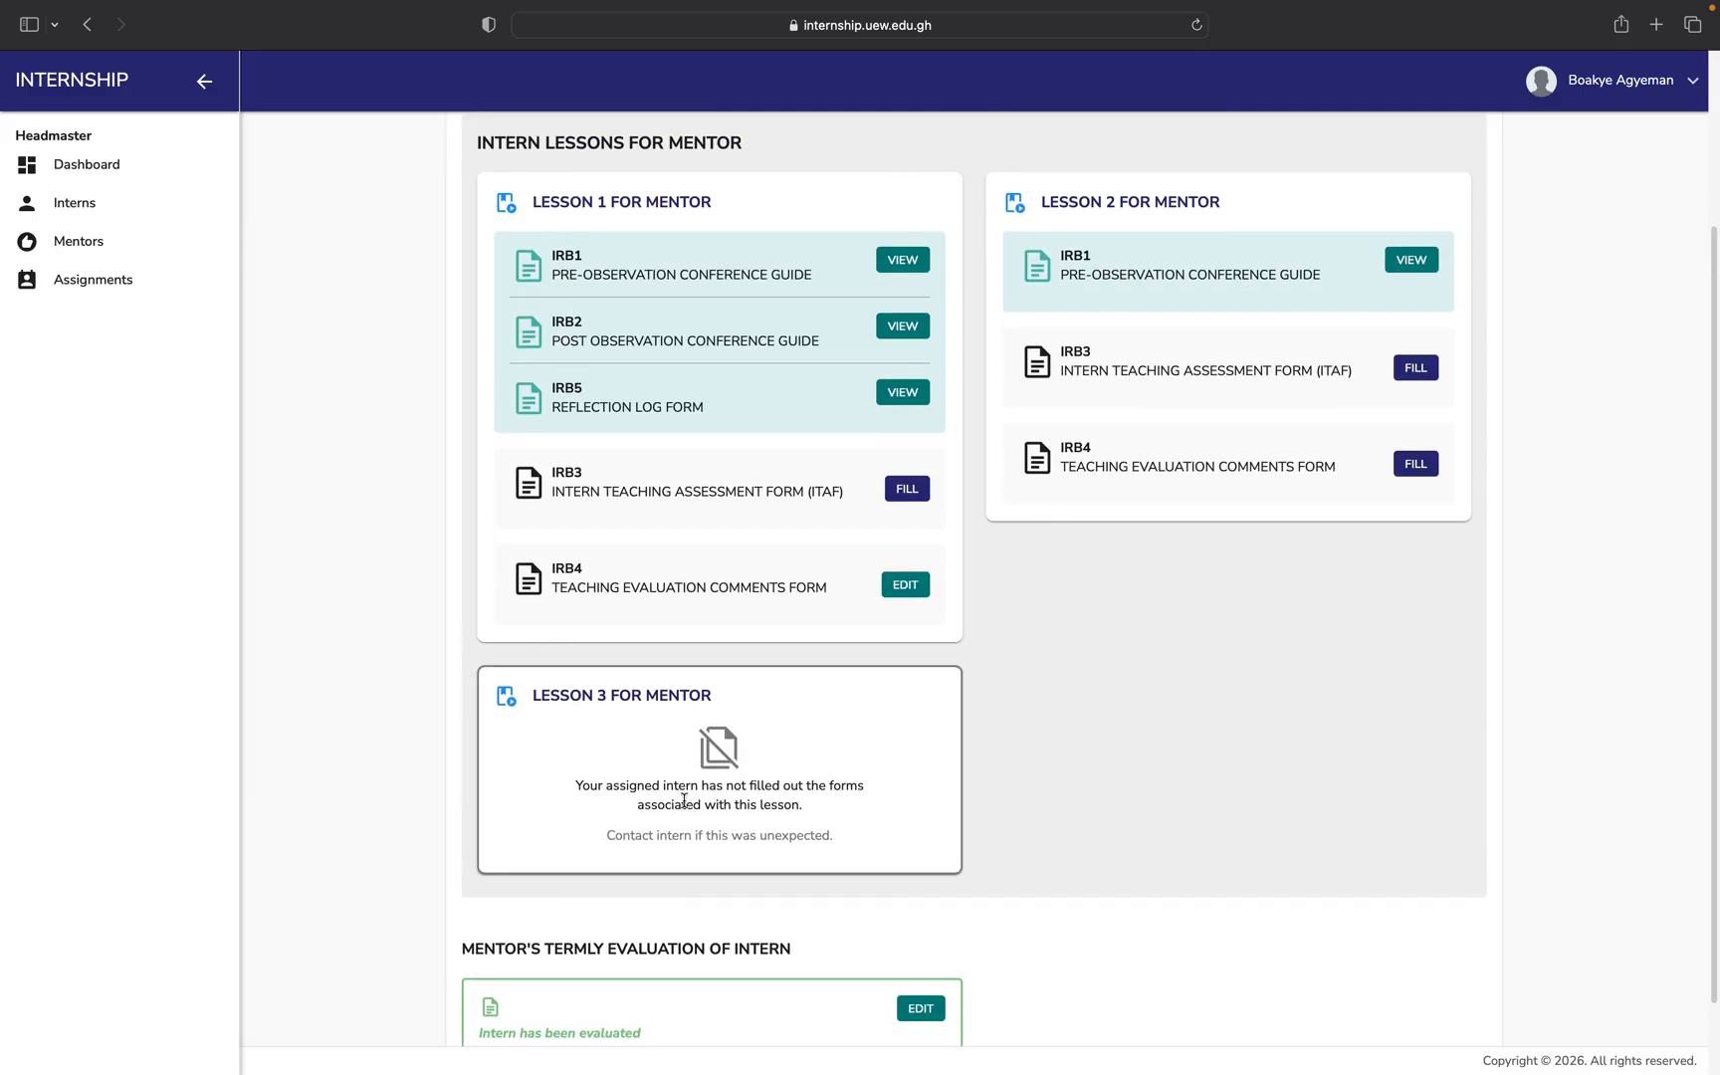
scroll(1207, 707, up, 1)
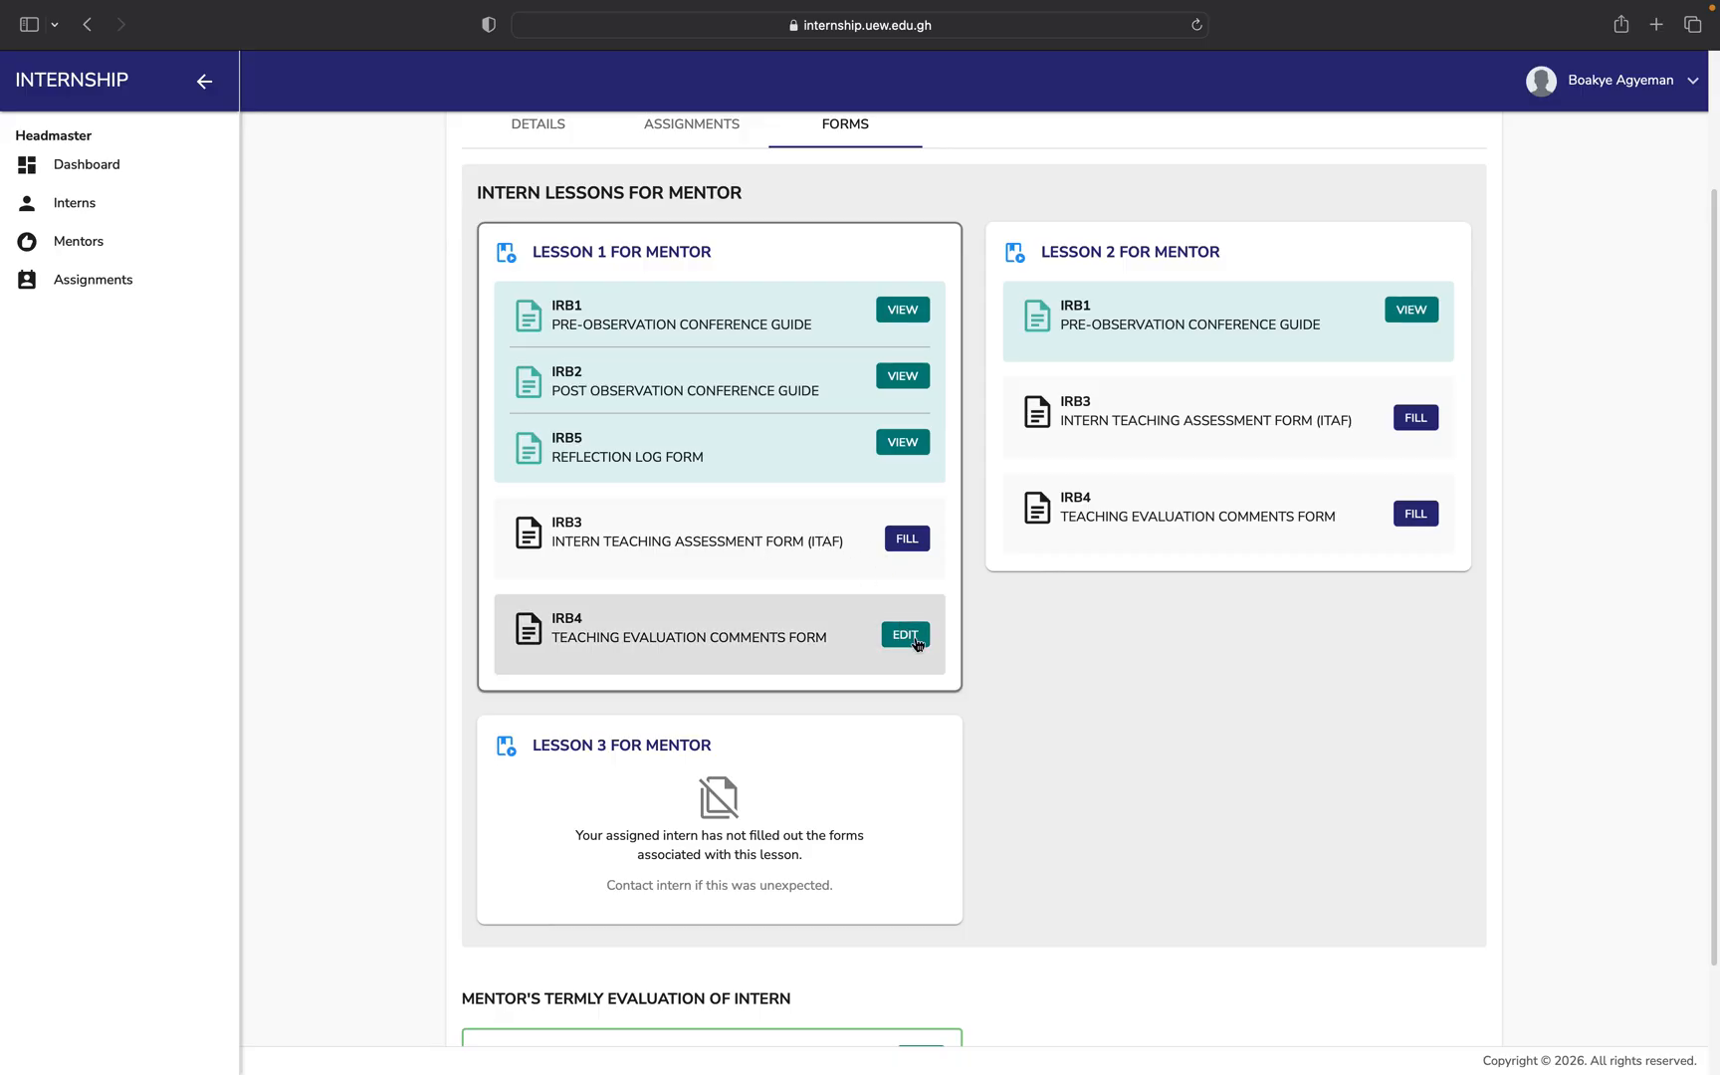
click(903, 312)
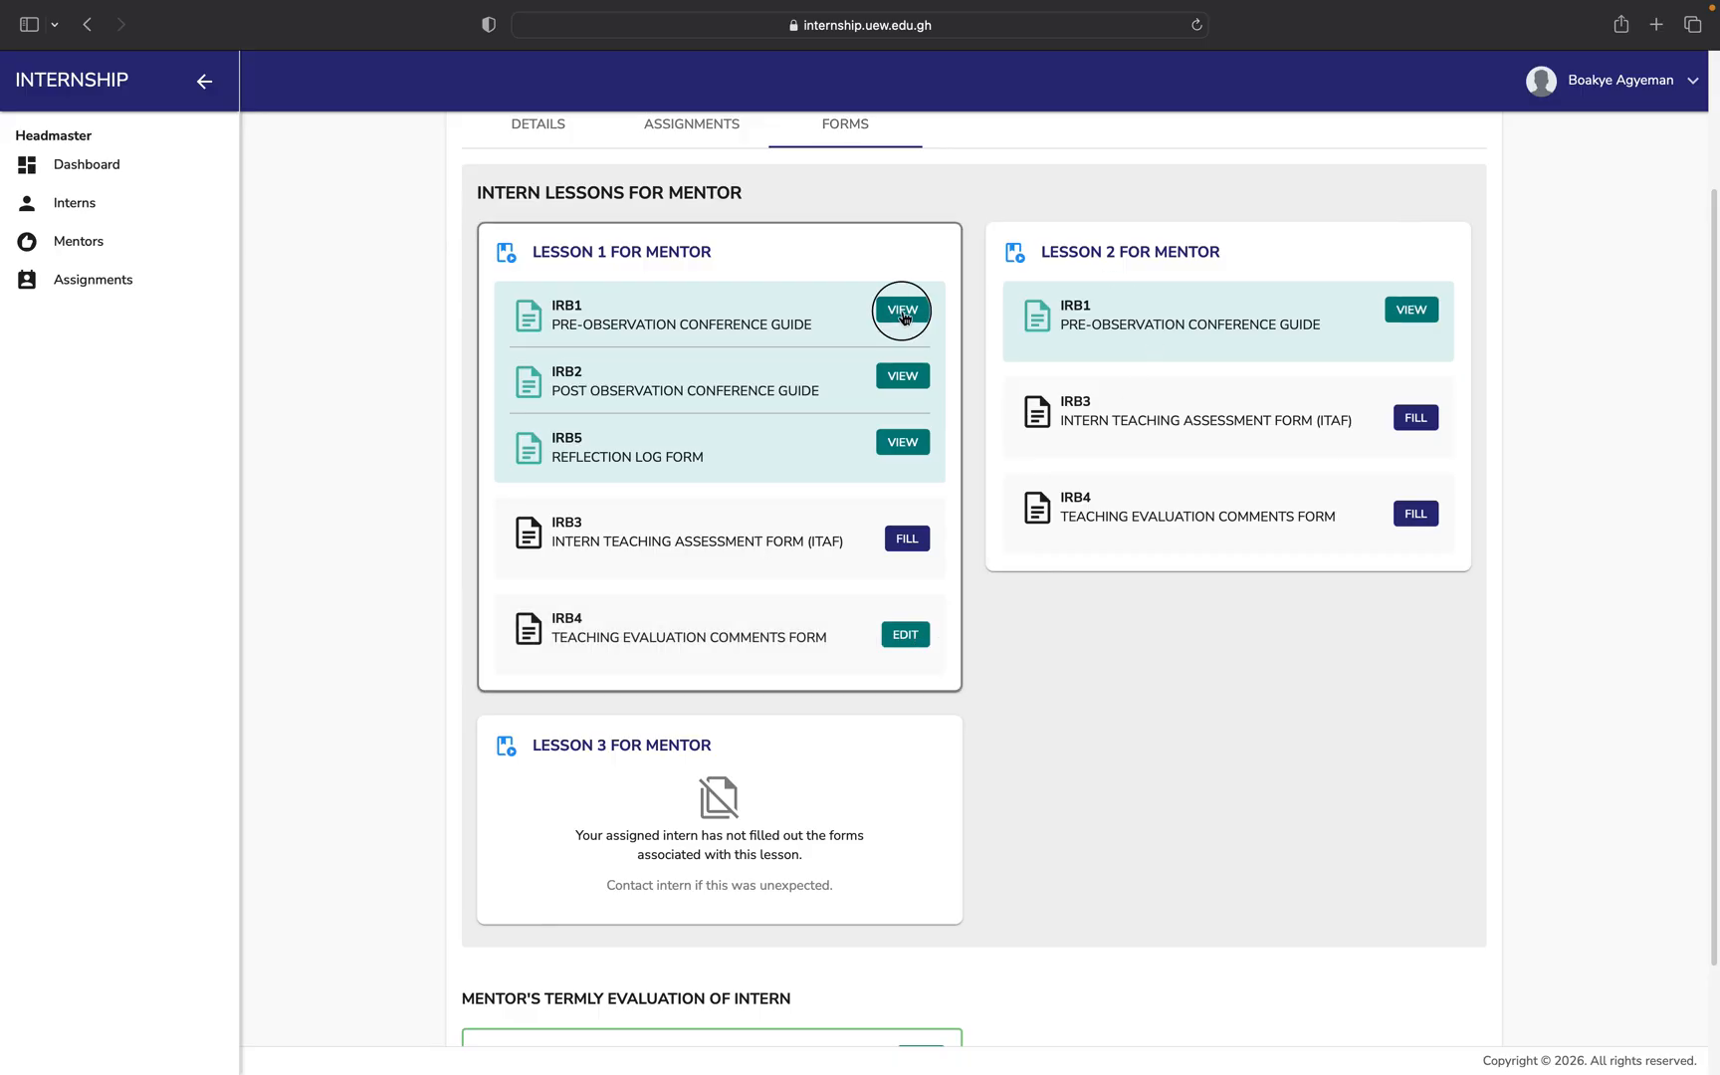
scroll(888, 777, down, 7)
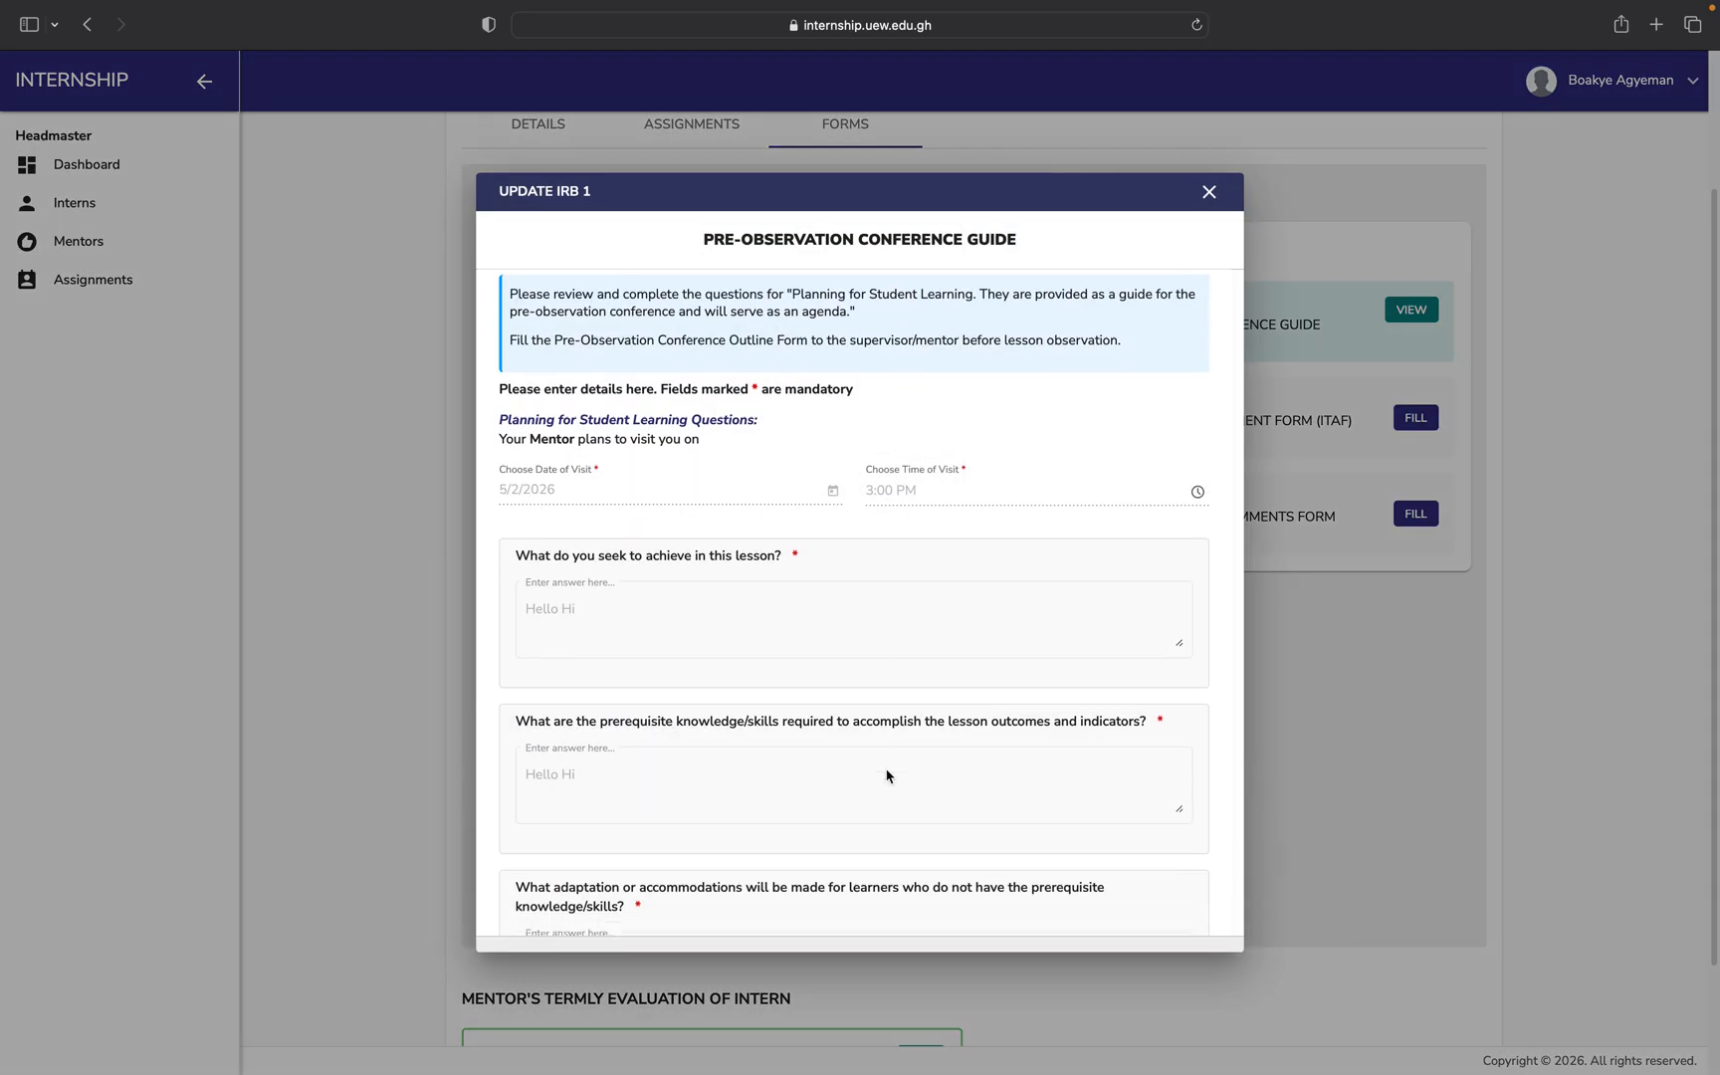
scroll(887, 776, down, 1)
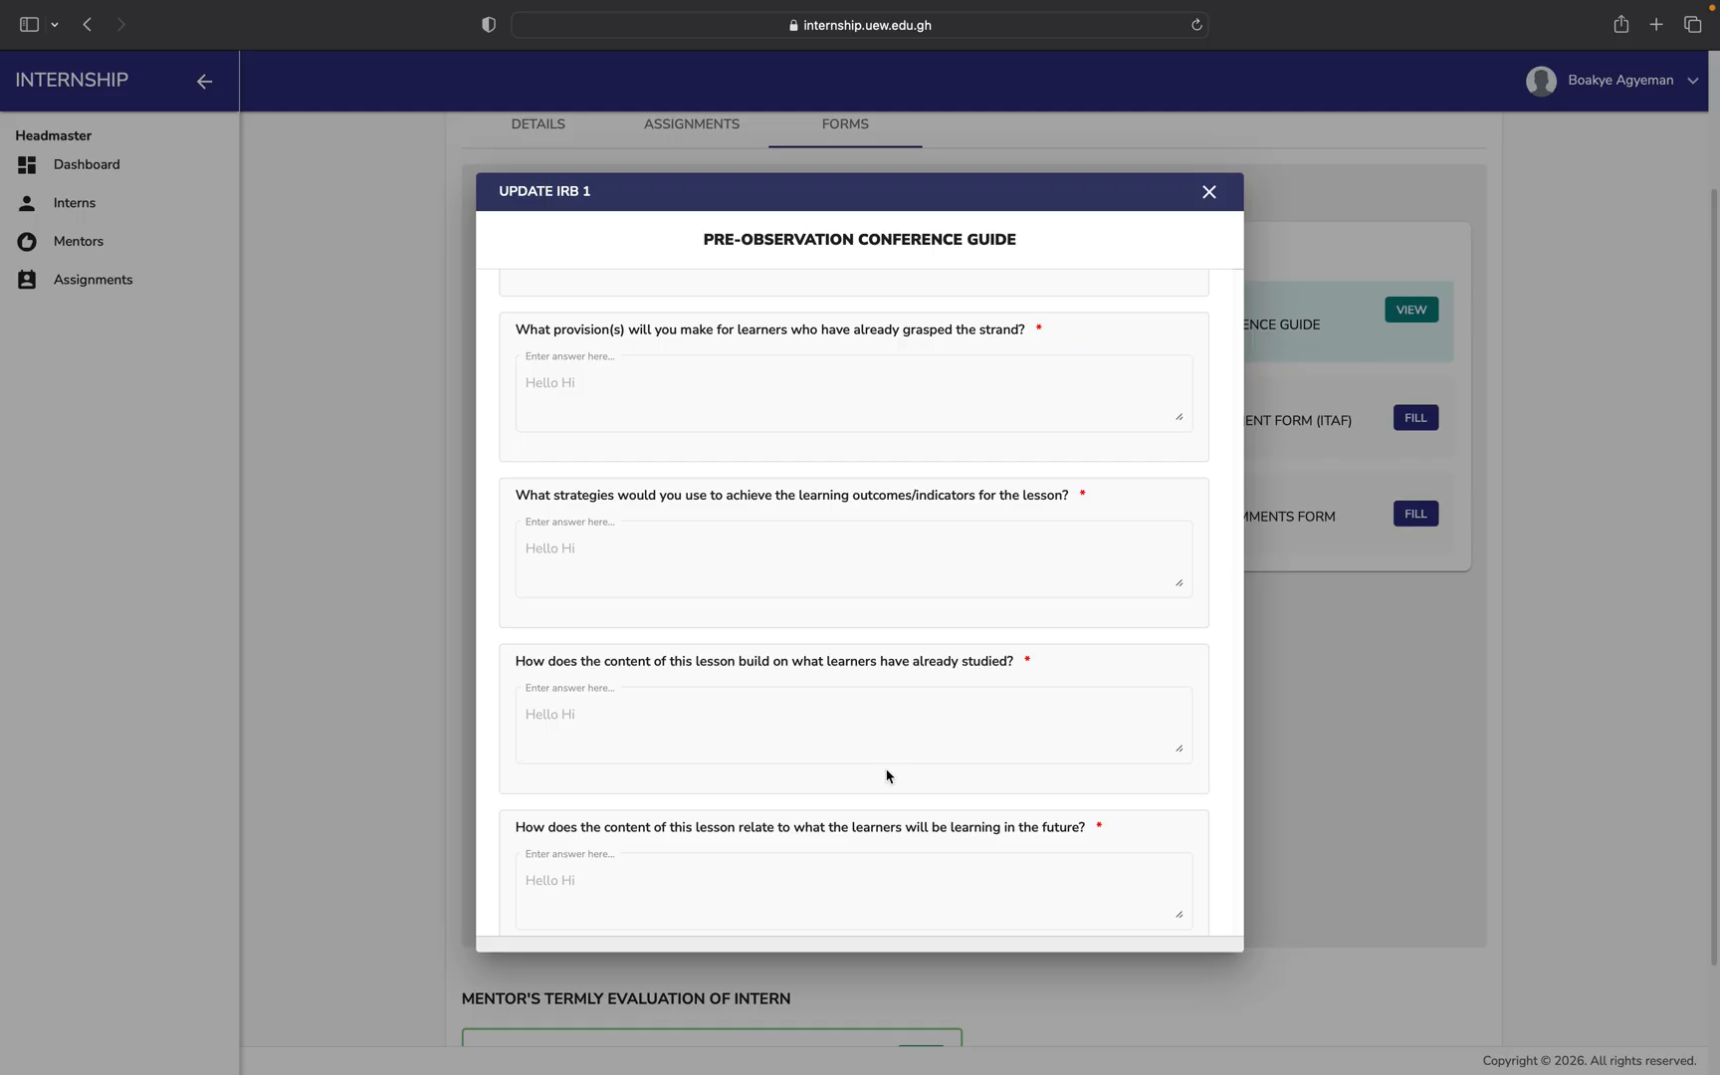
click(1208, 191)
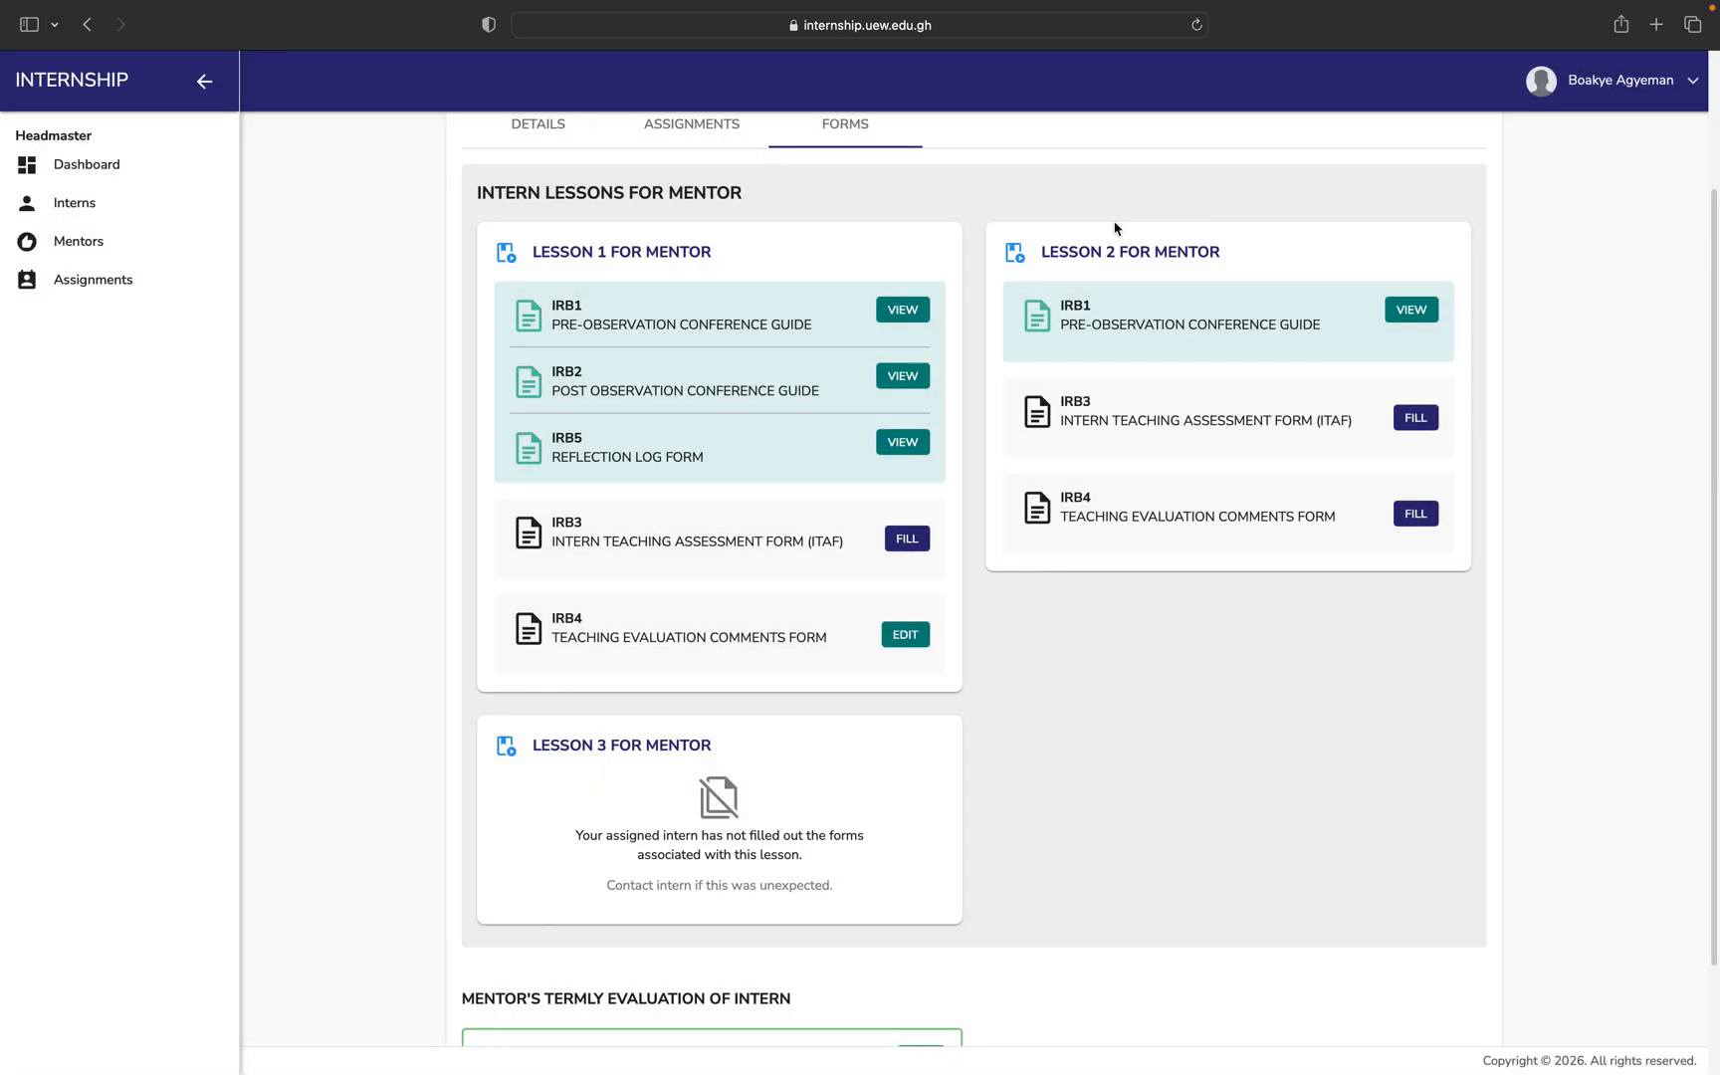
click(903, 376)
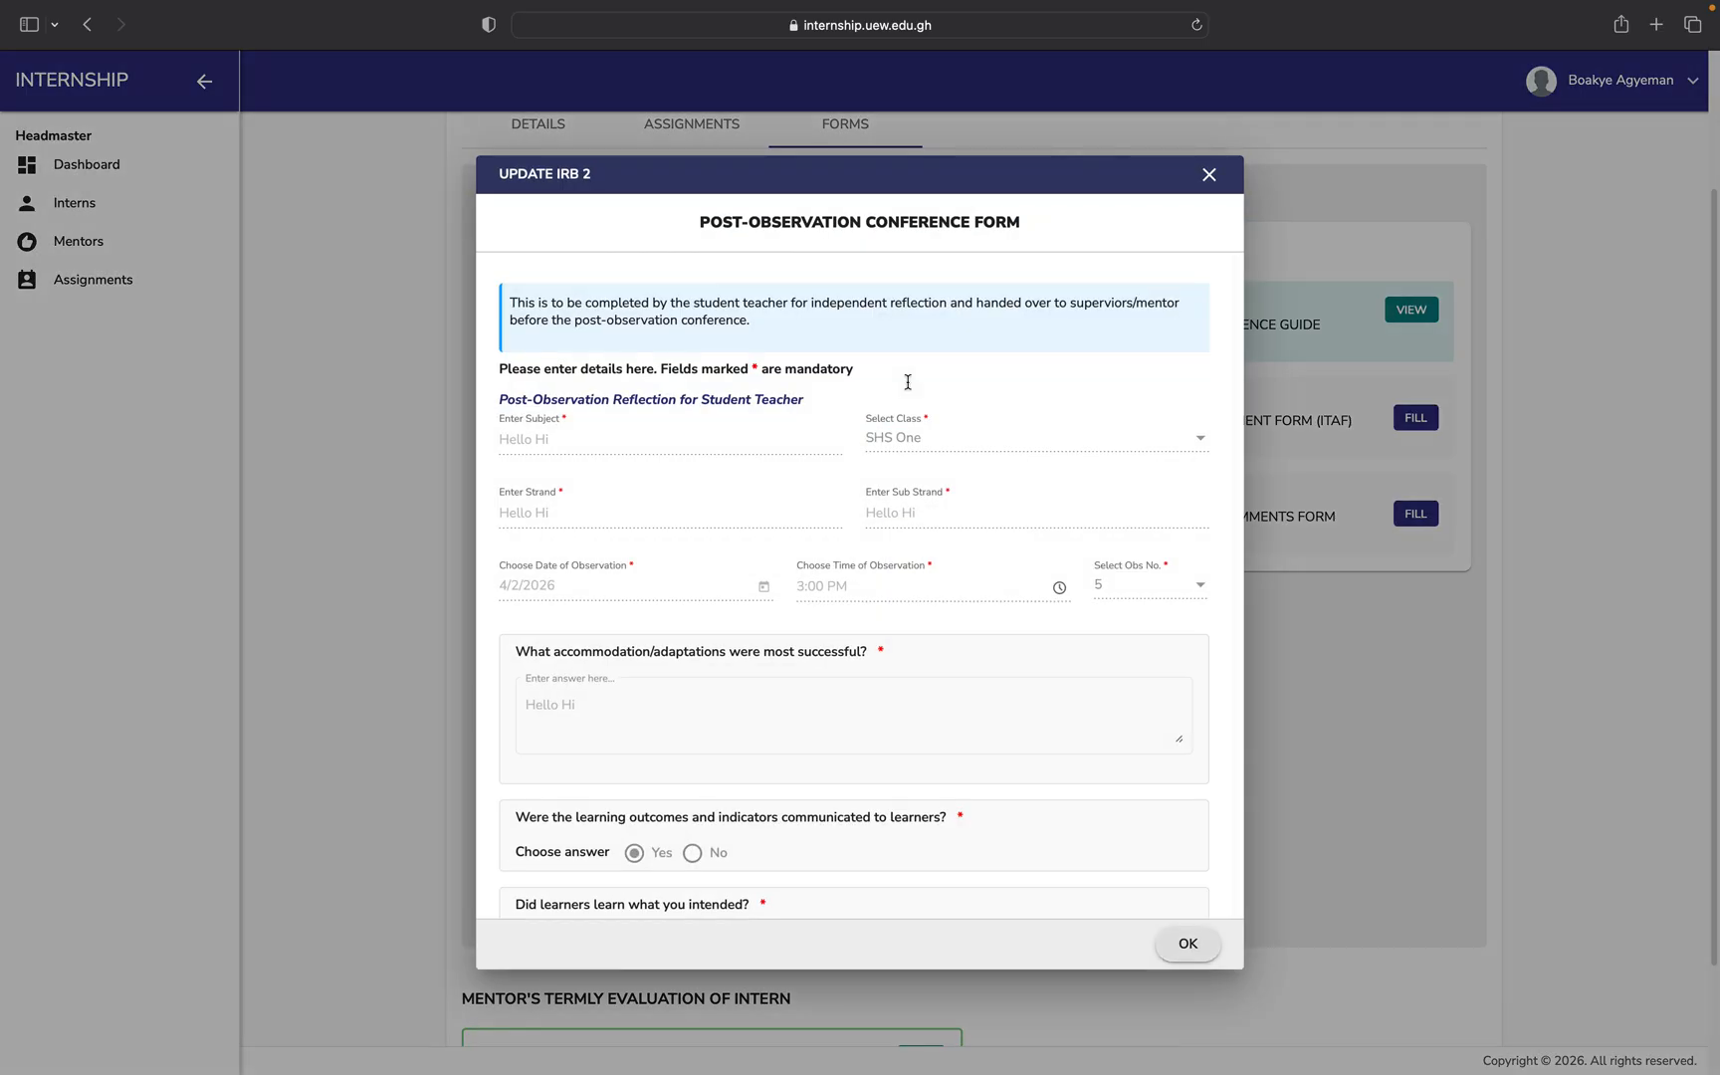
scroll(920, 665, down, 10)
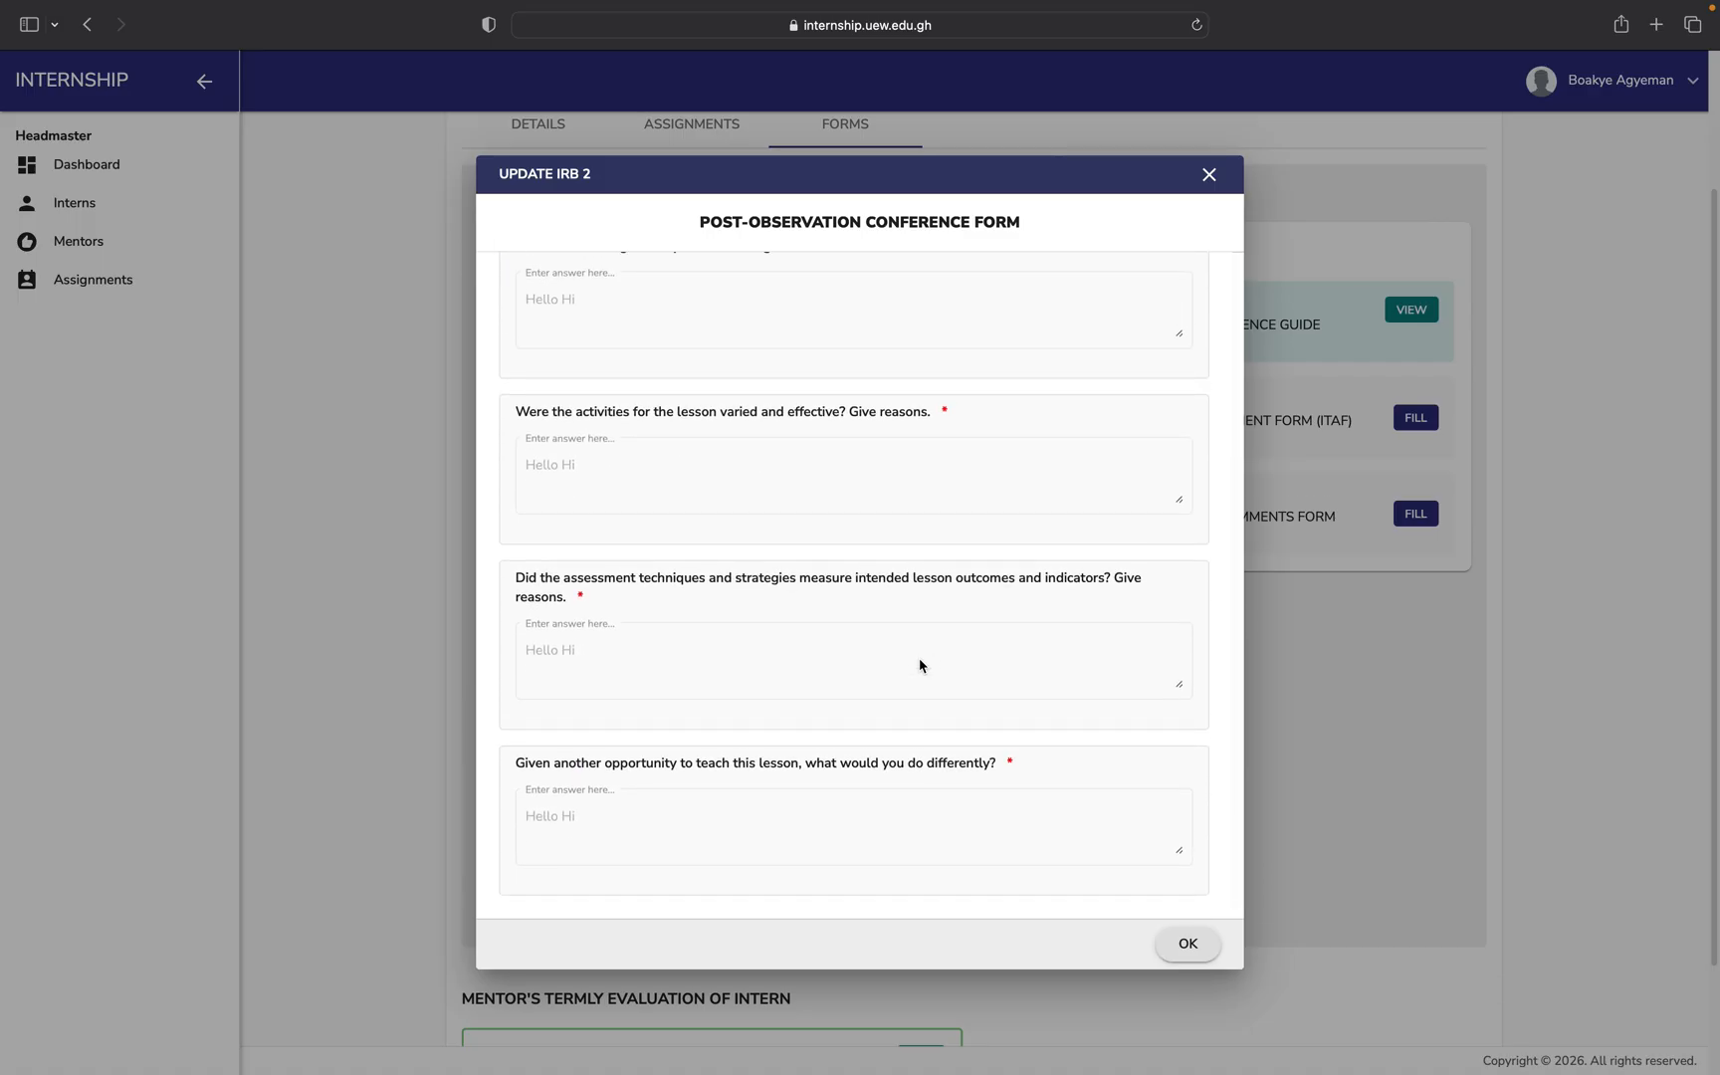
click(1208, 174)
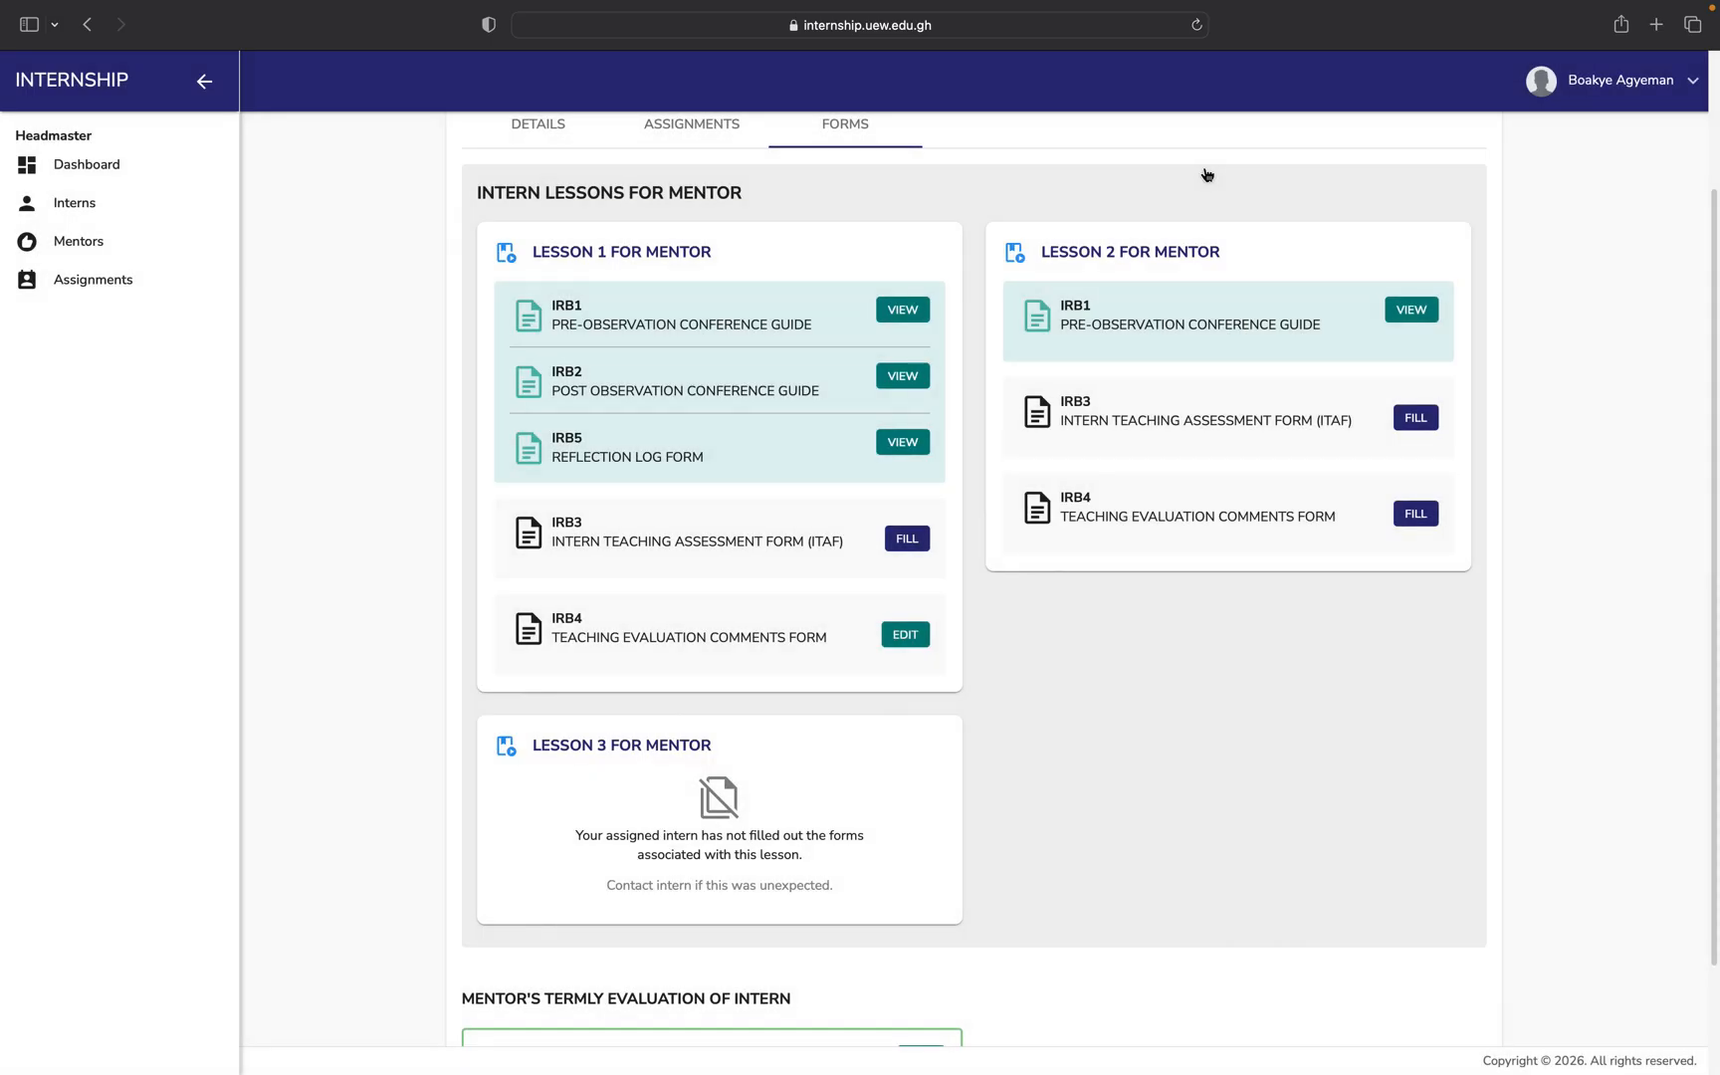
click(903, 442)
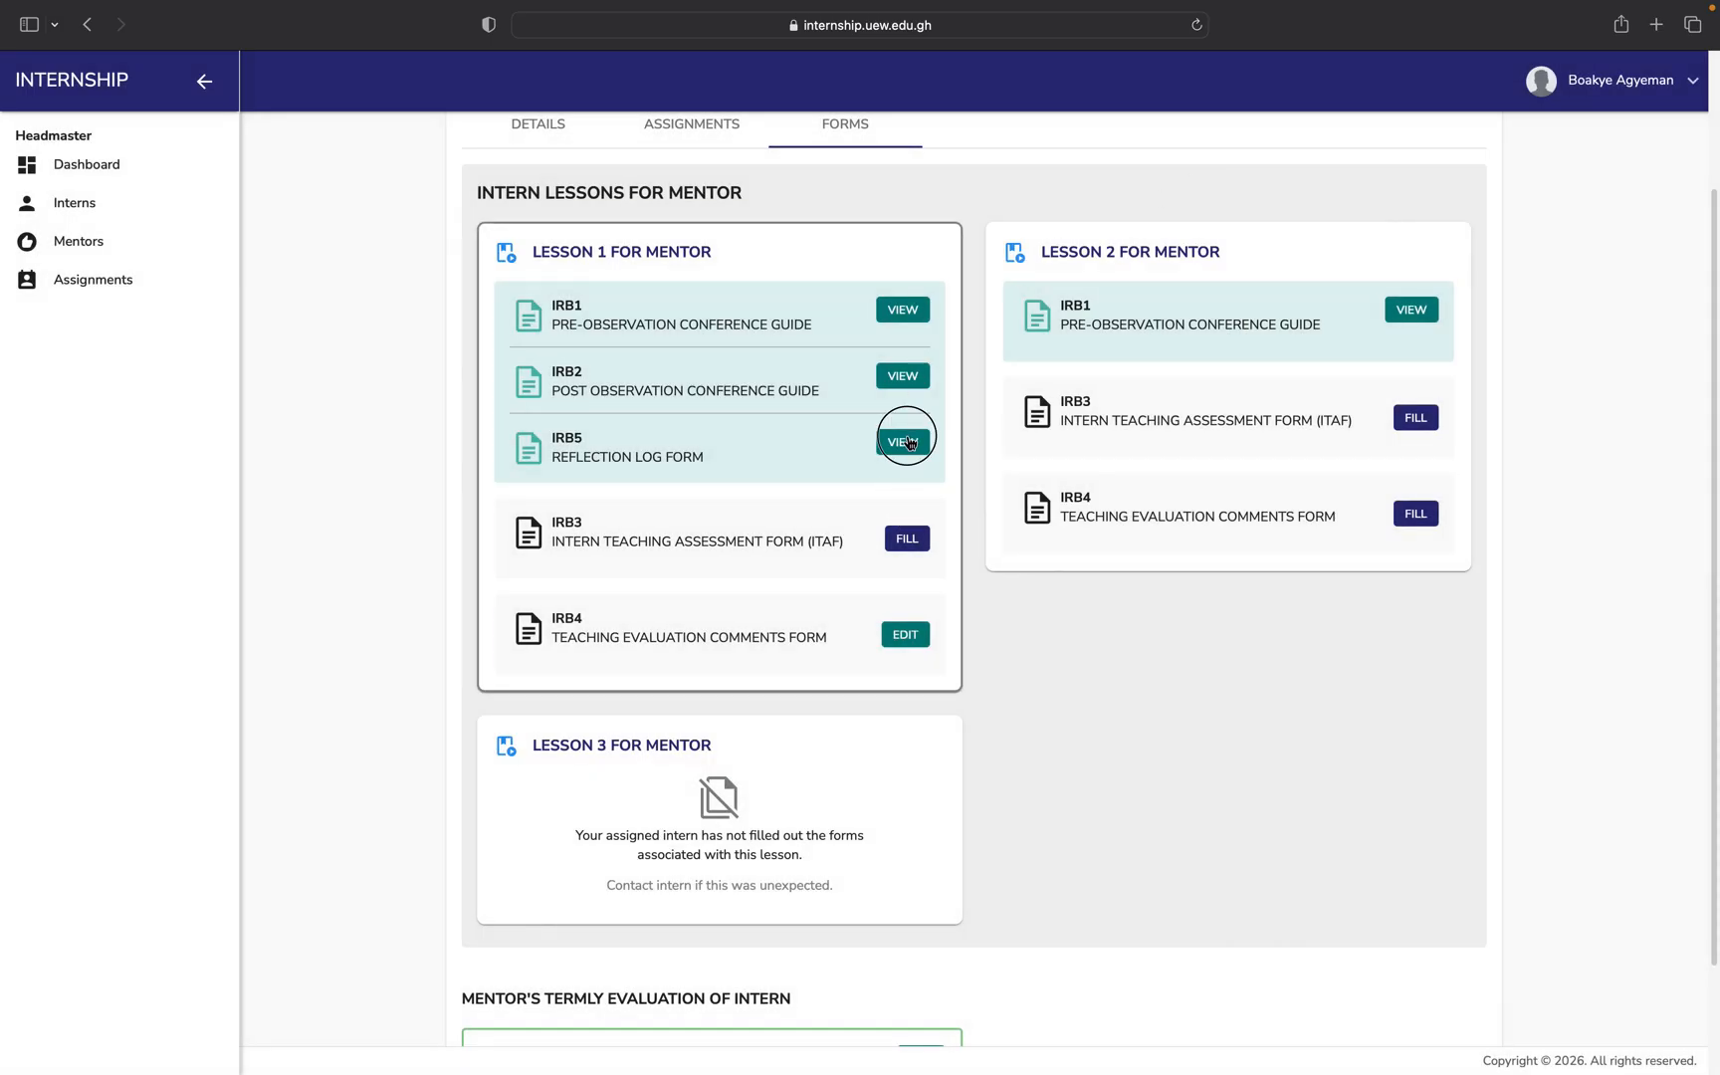
scroll(837, 680, down, 15)
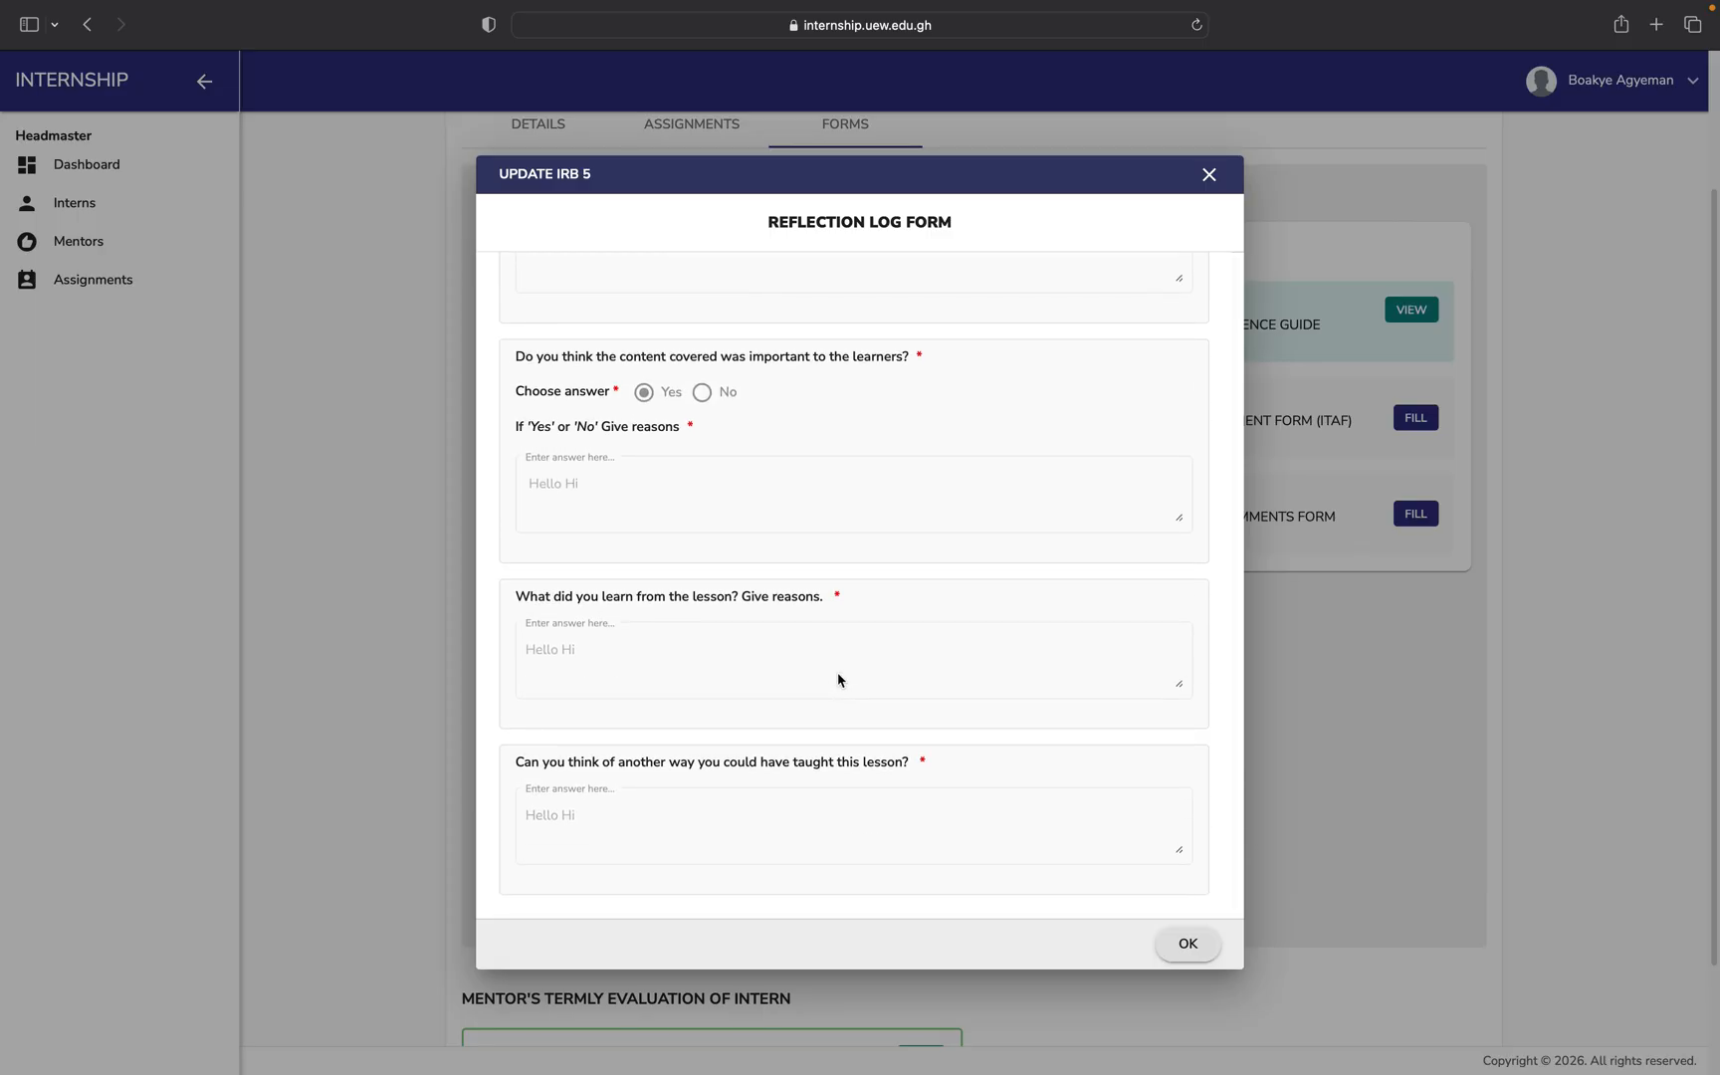
click(1209, 174)
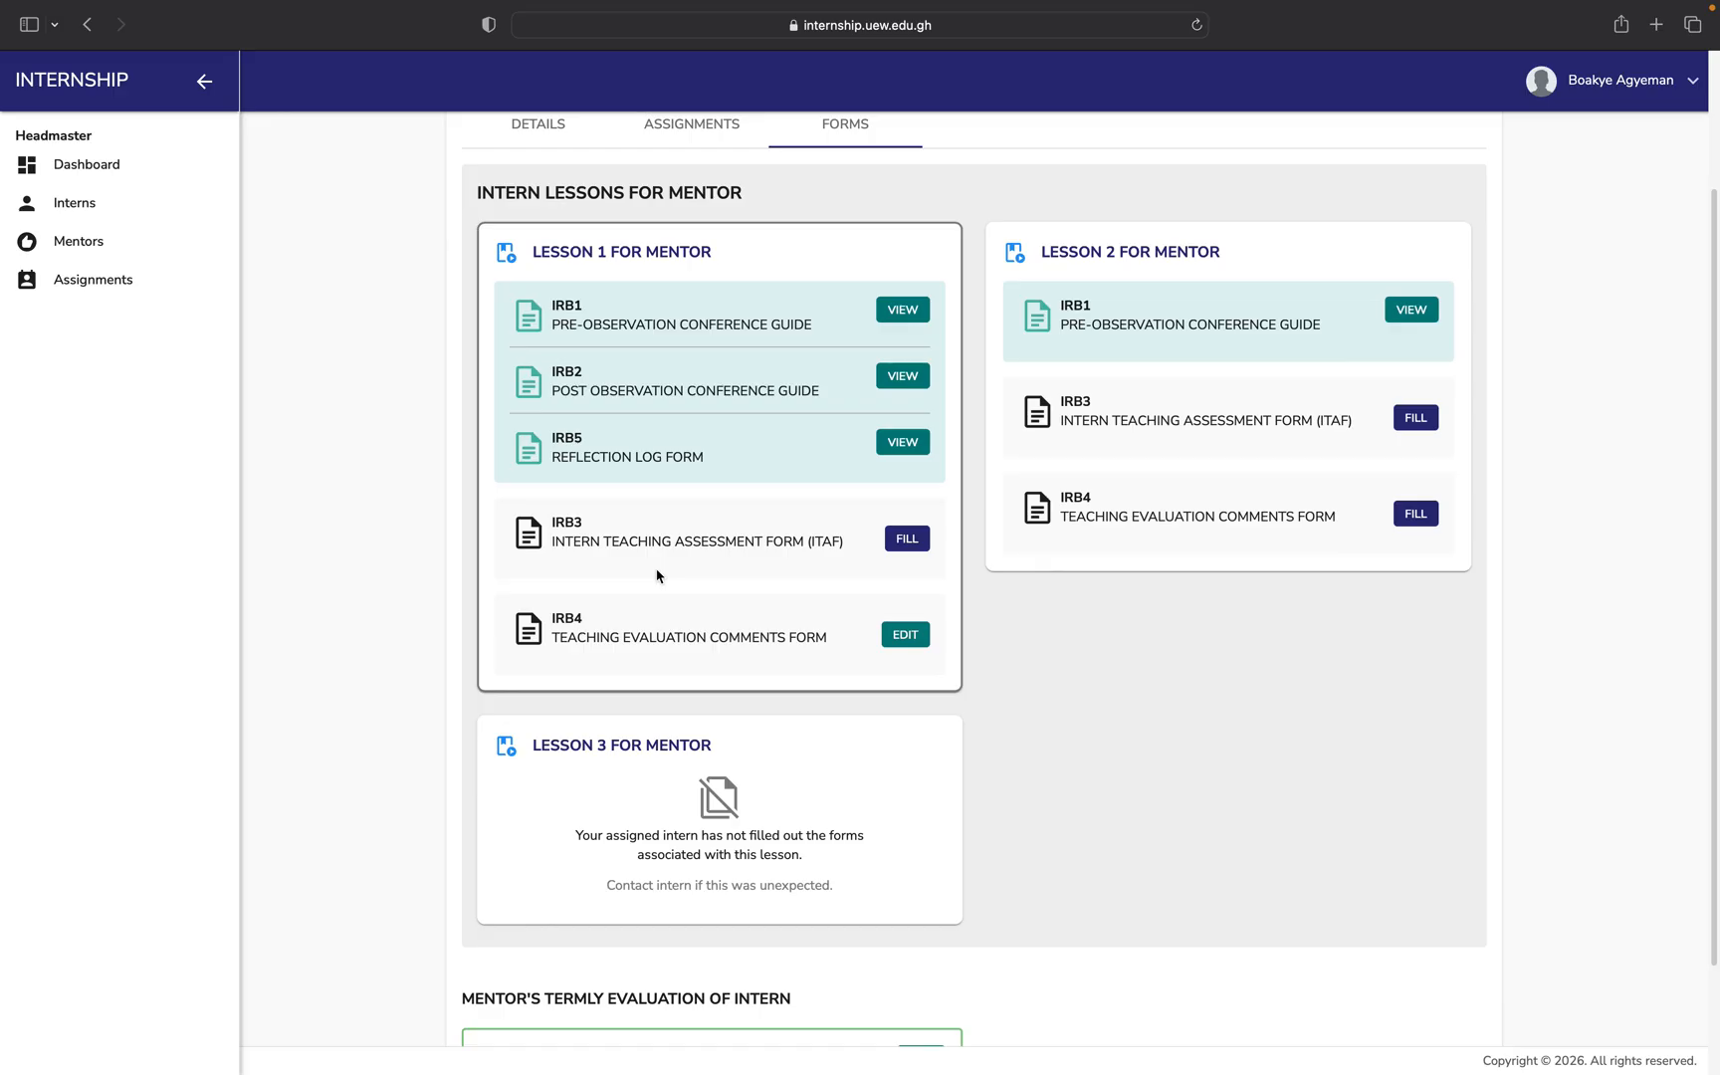
Start Lesson 1's IRB3 form, entering 'Hello Hi' as both strand and sub strand.
click(908, 541)
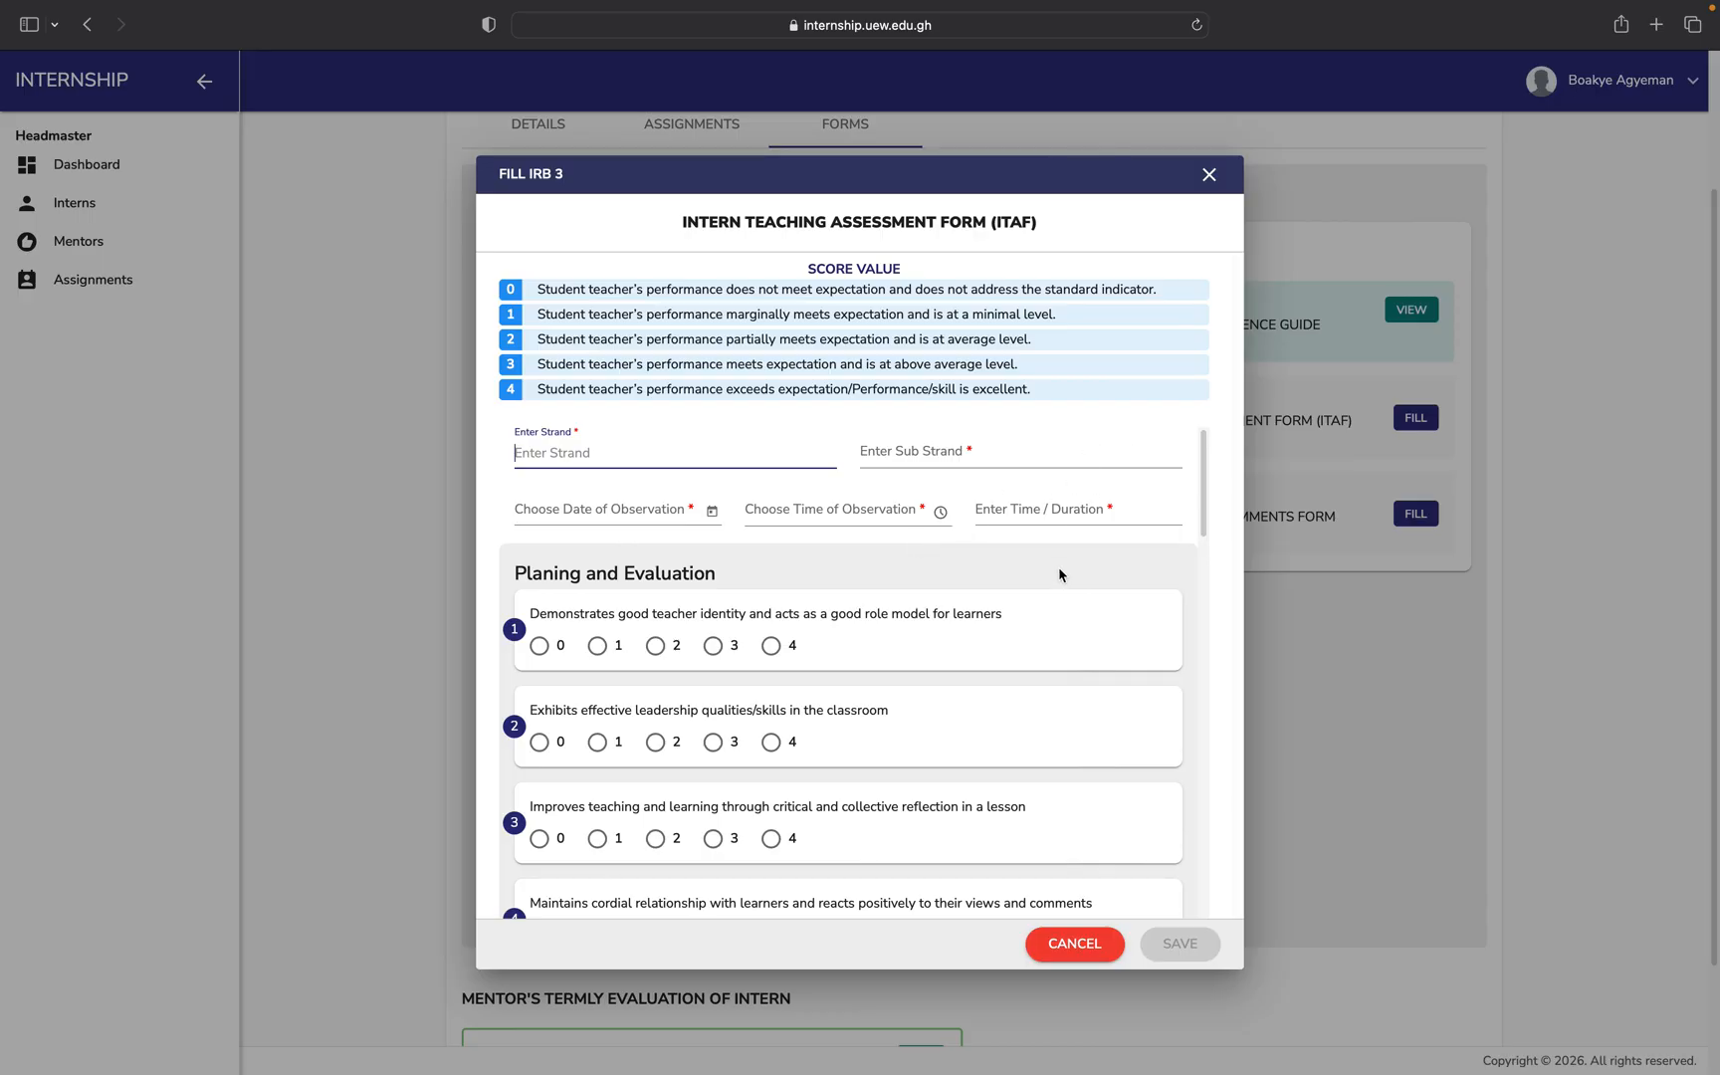
click(688, 454)
text(Hello Hi)
key(super+a)
key(super+c)
click(964, 451)
key(super+v)
Set observation date 5/2/2026, time 3:00 PM, duration '1 hour', and score item 1 as 3.
click(676, 510)
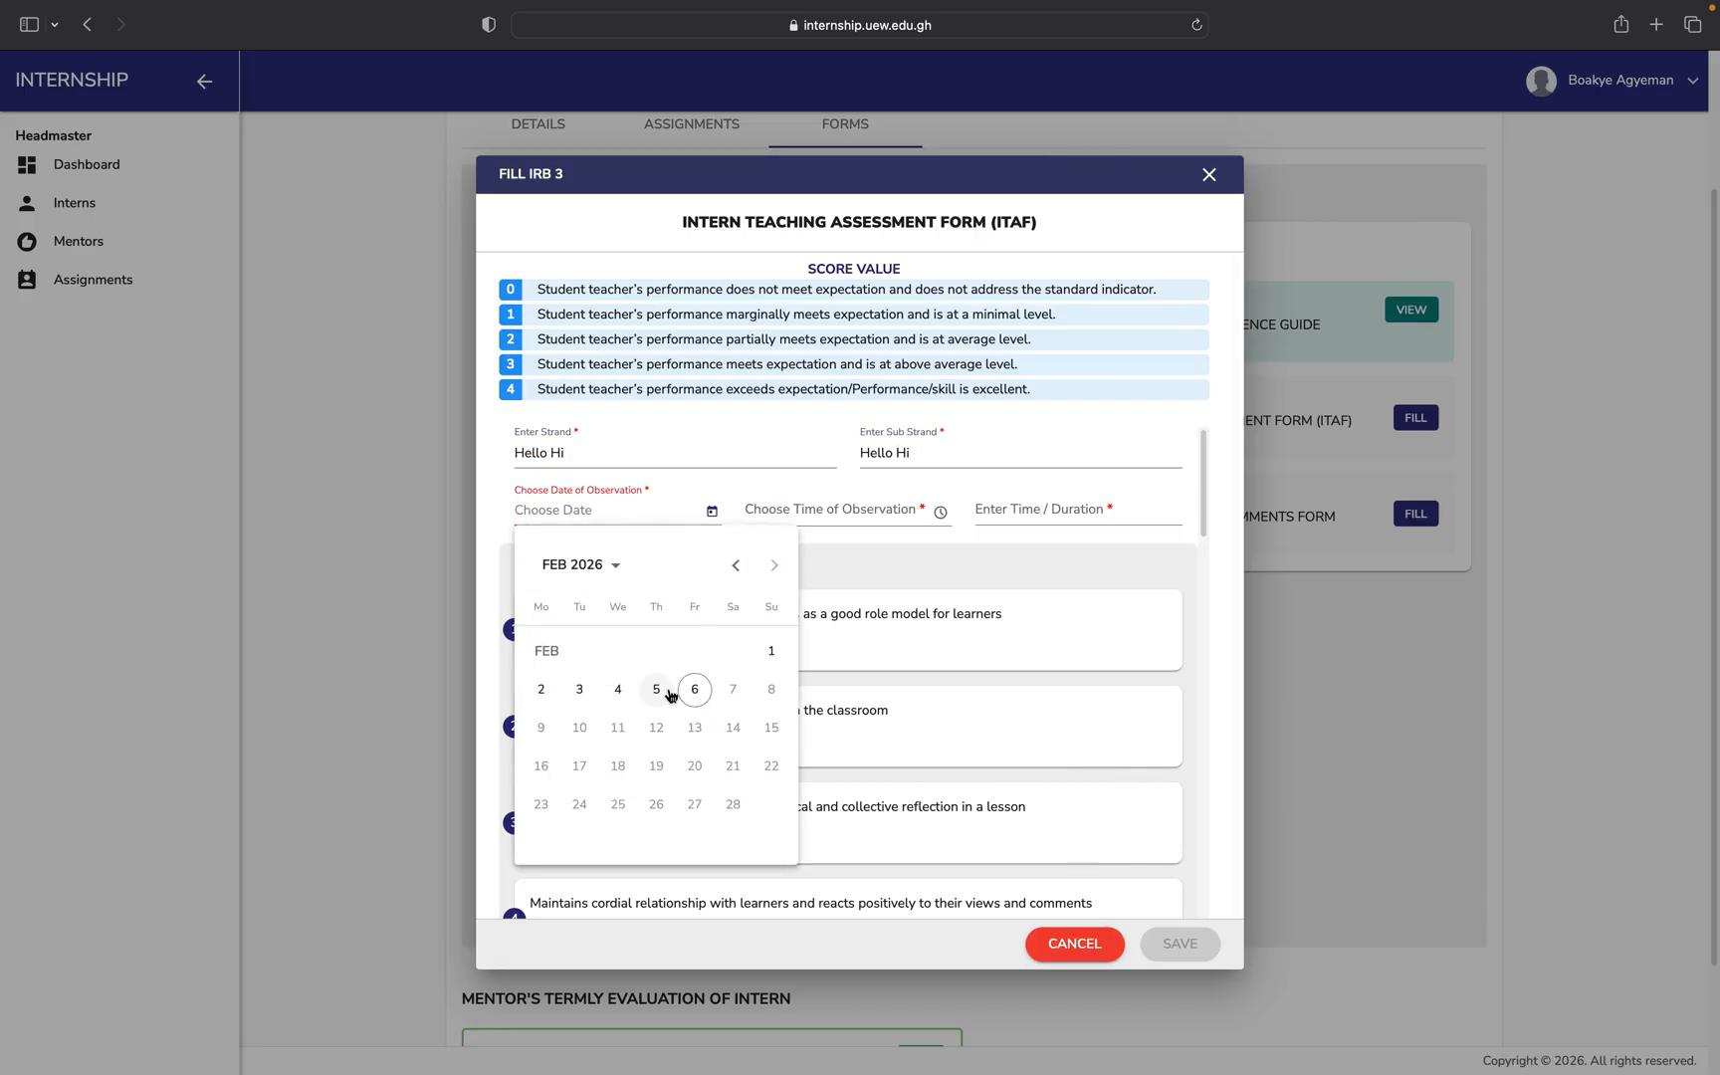
click(655, 689)
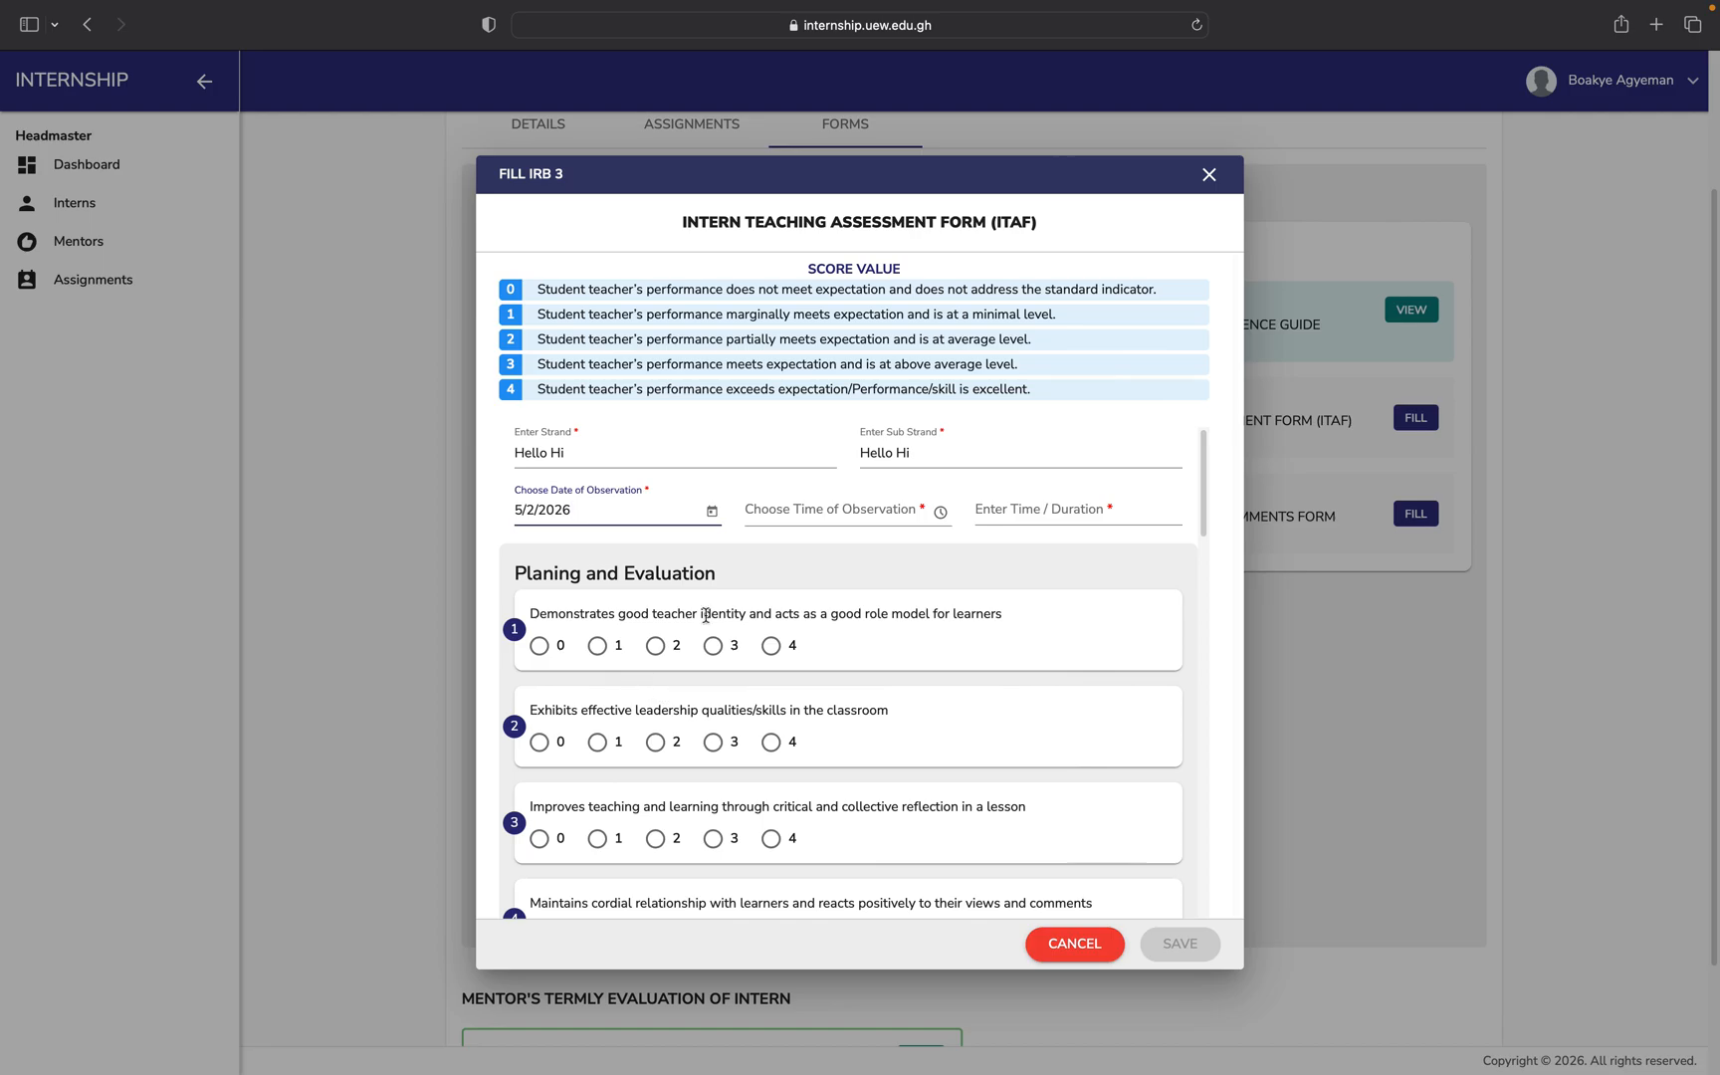
click(879, 517)
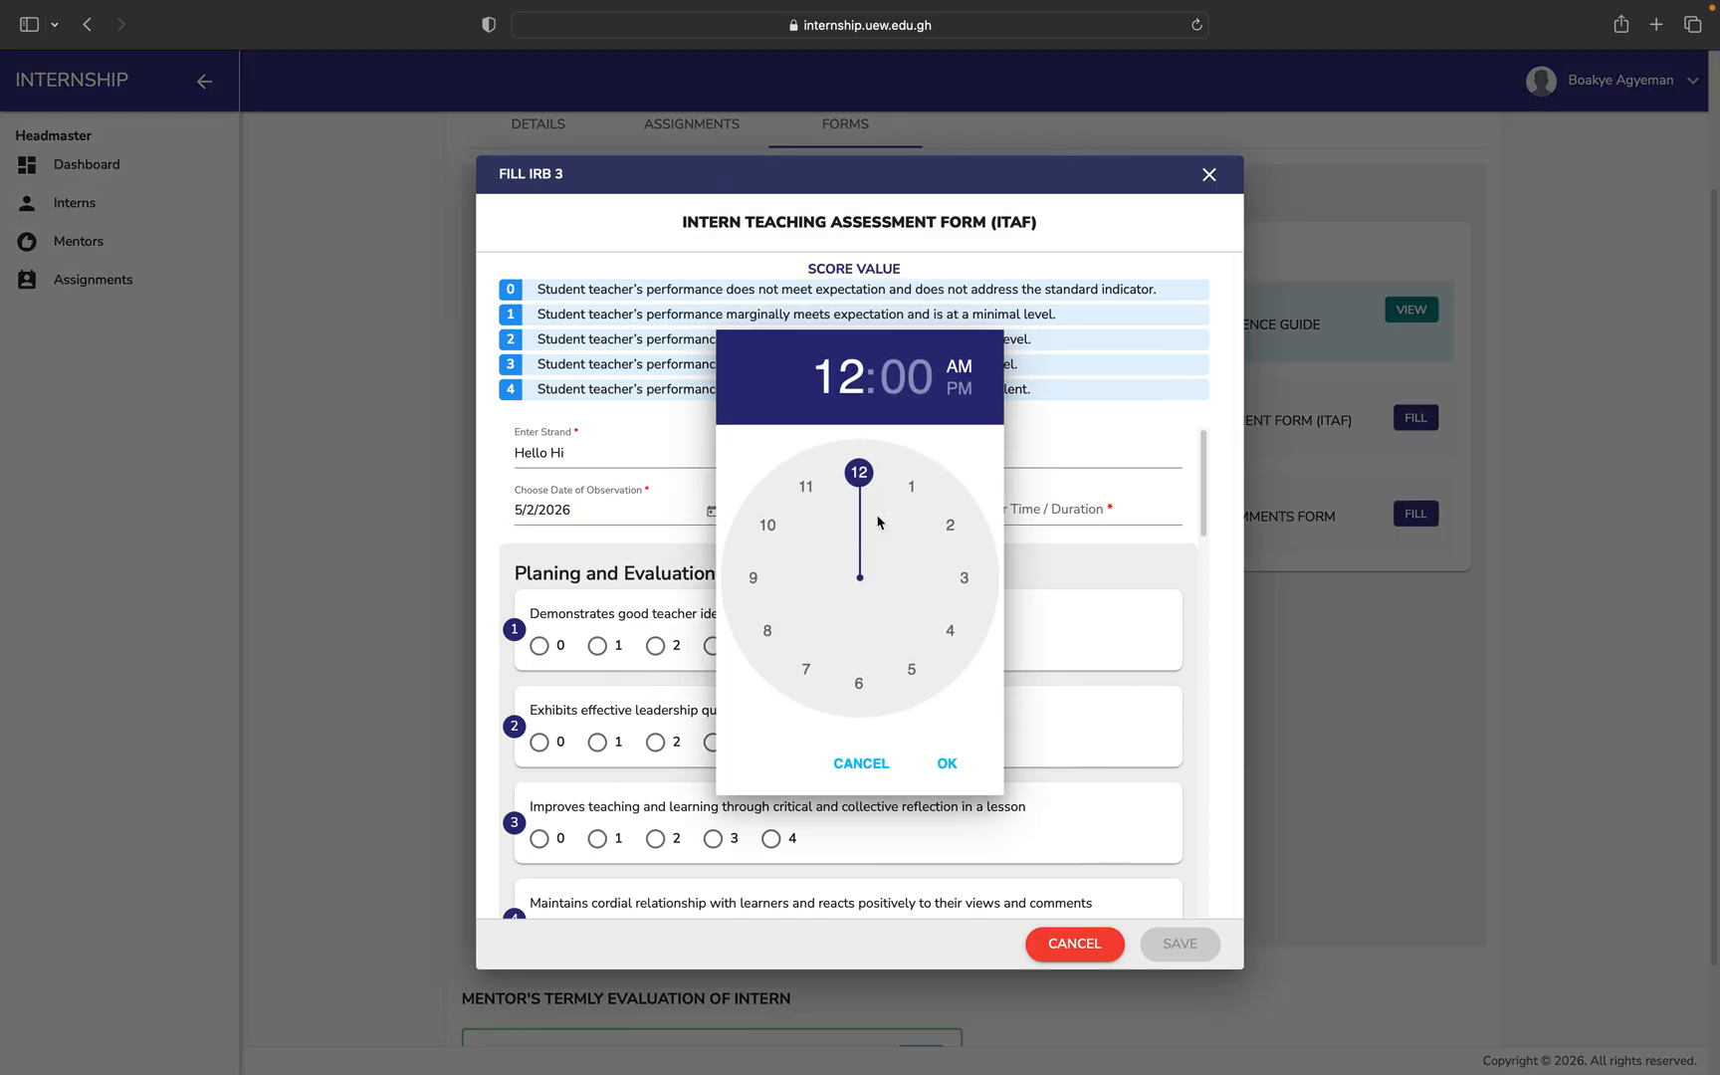
click(964, 575)
click(959, 388)
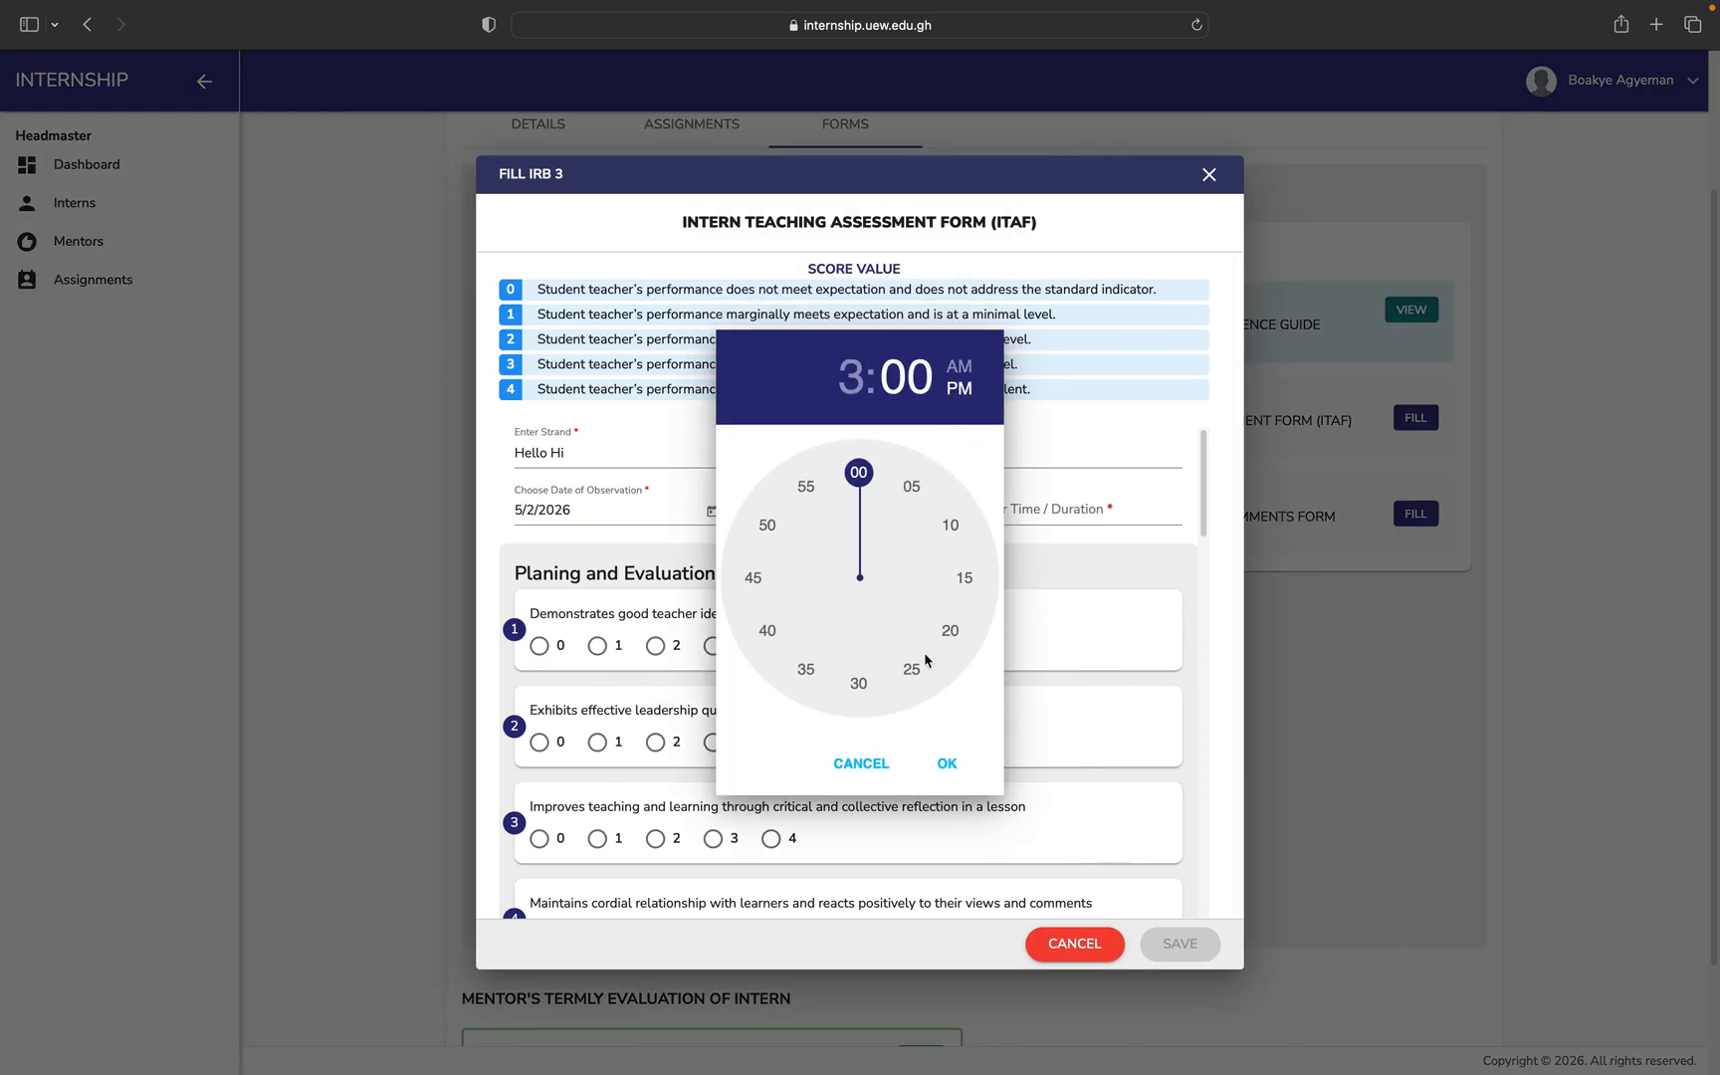
click(943, 760)
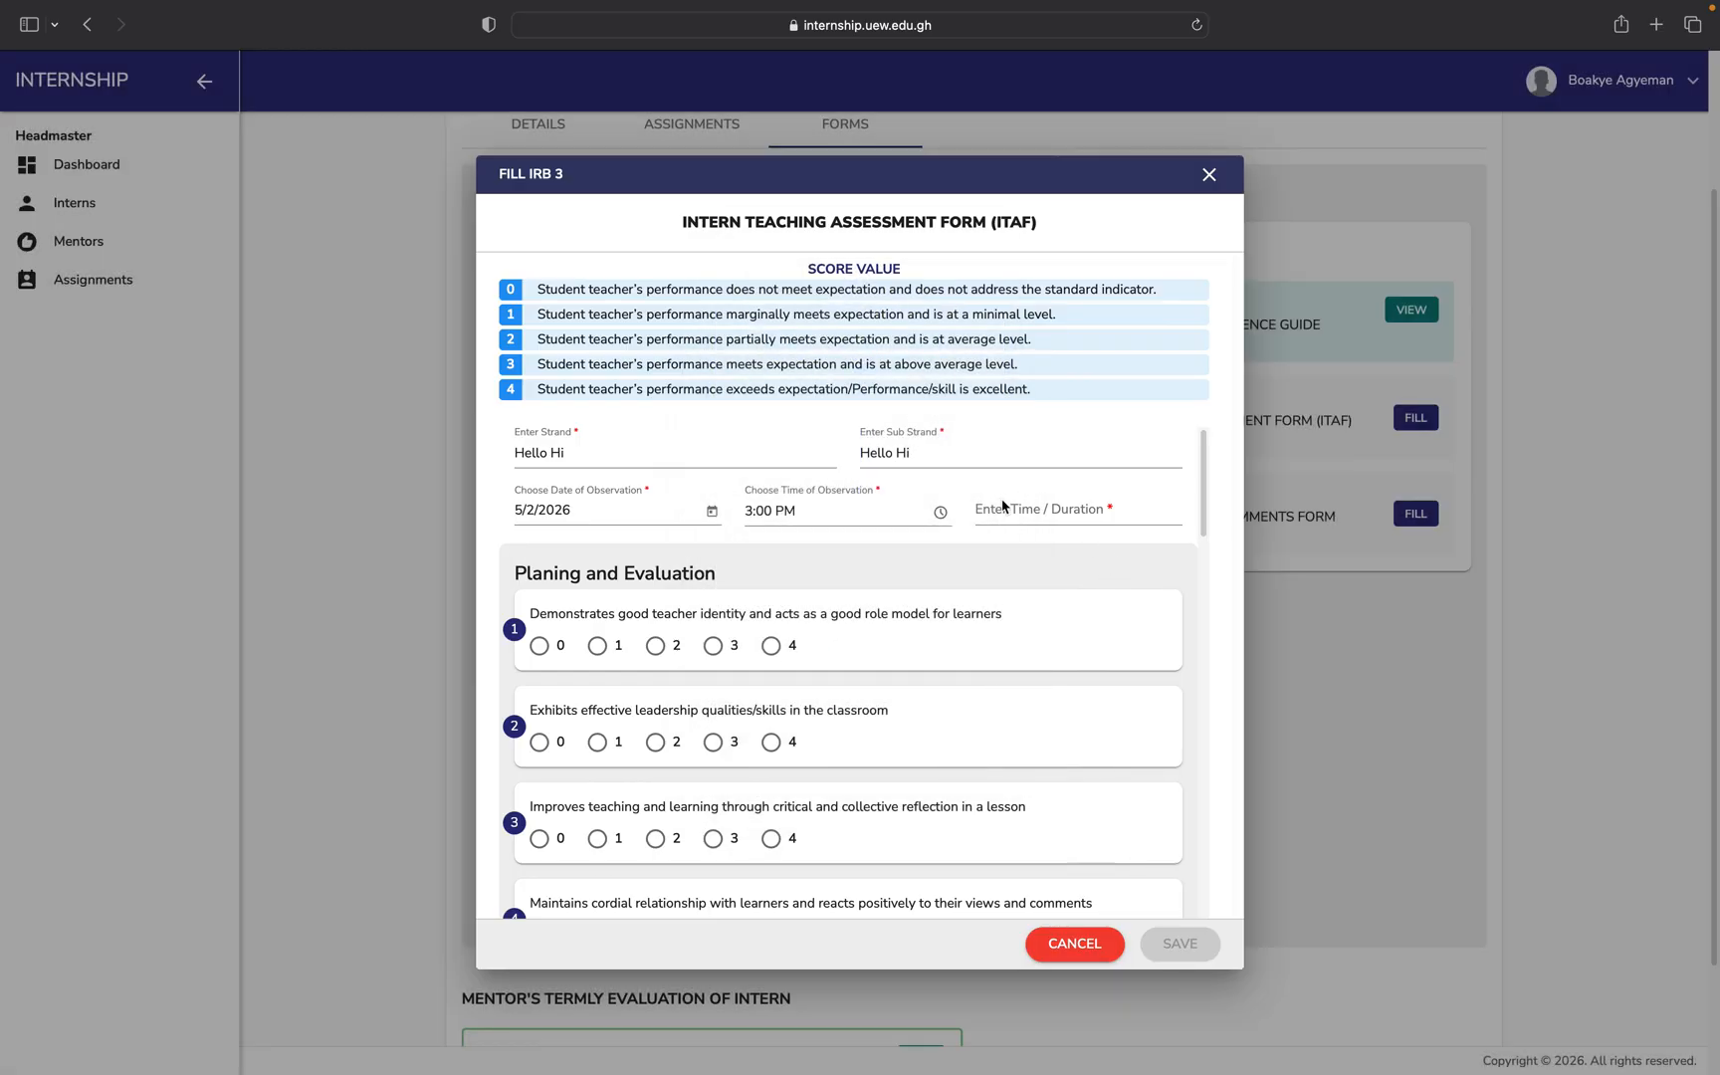
click(1005, 507)
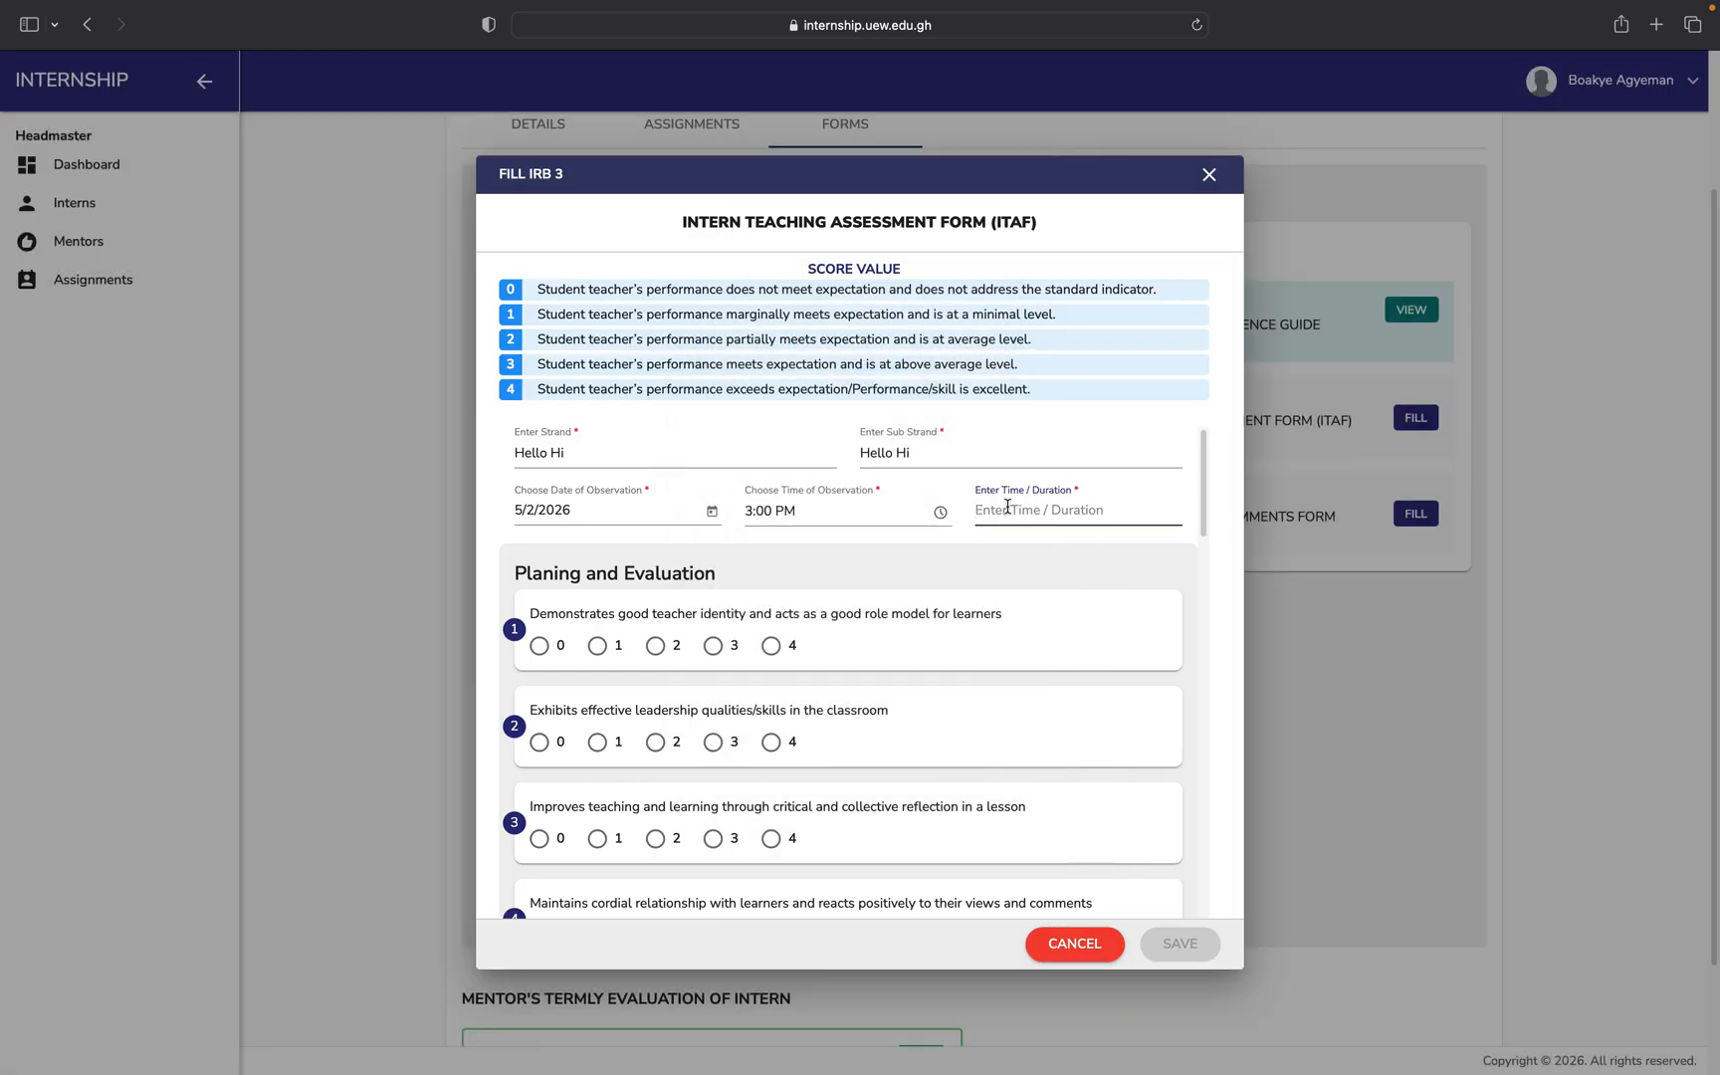
text(1 hour)
scroll(849, 672, down, 2)
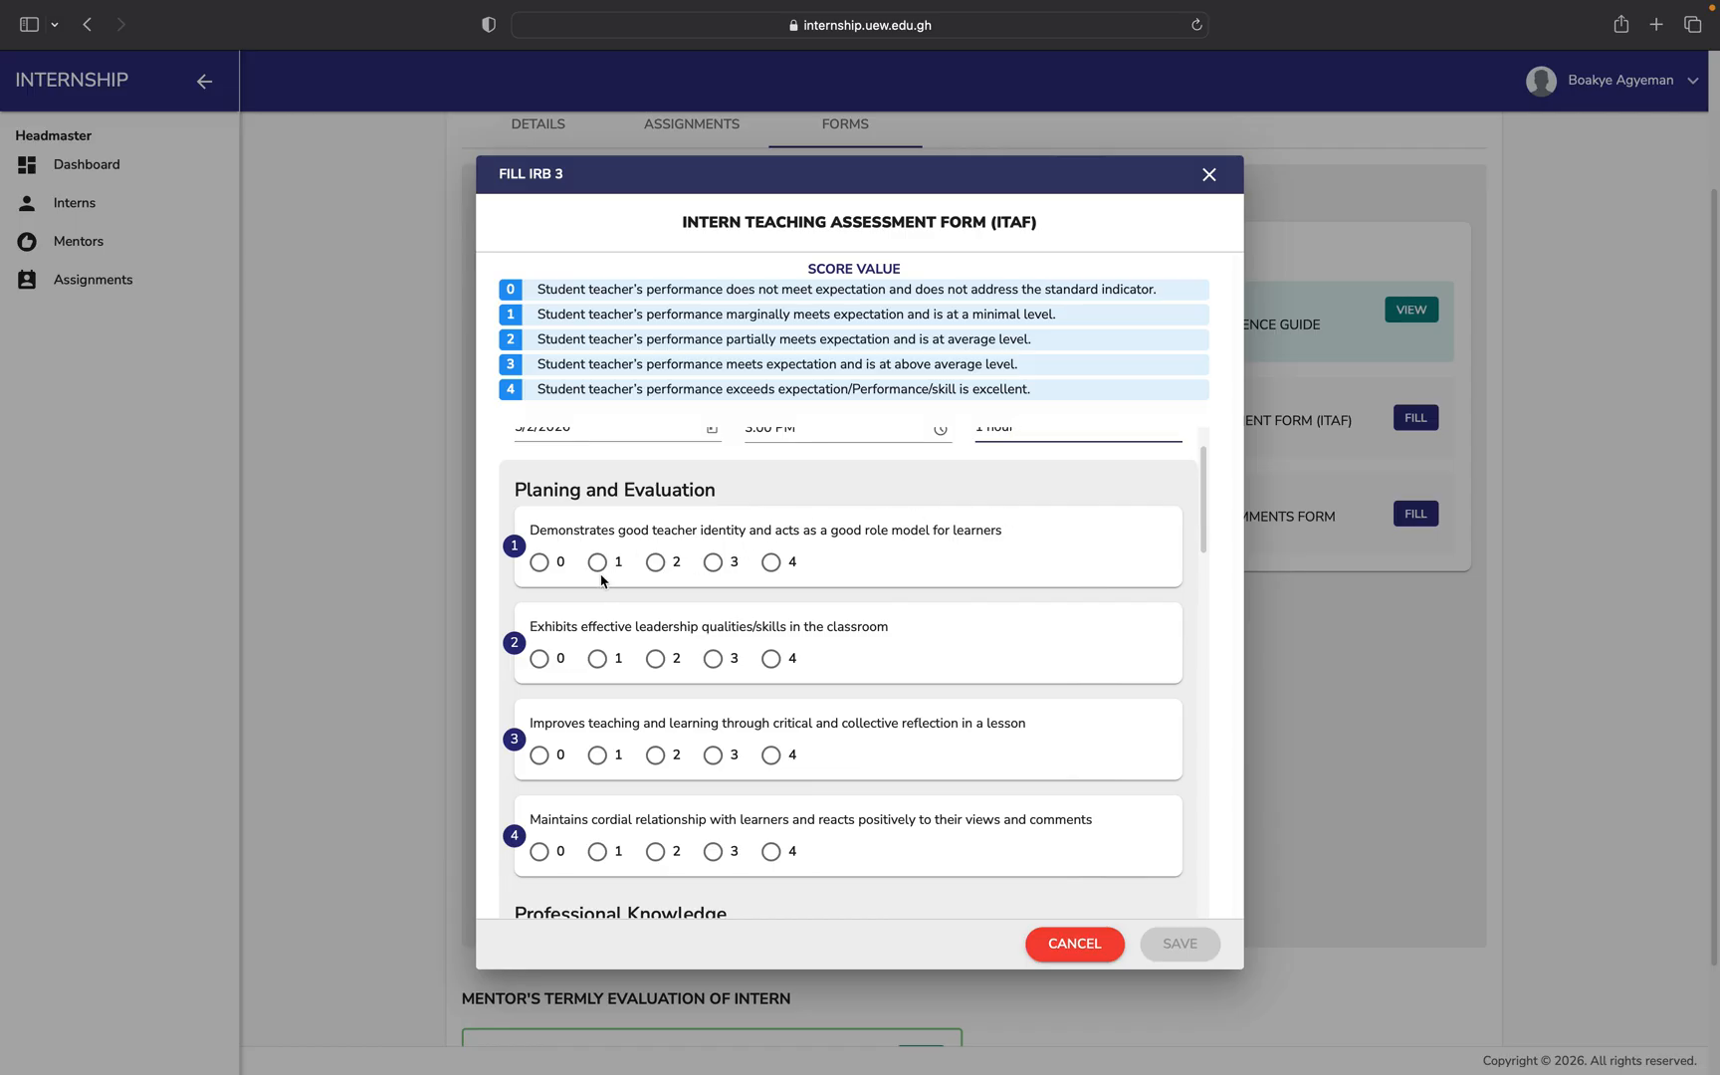
click(715, 565)
Score Planning and Evaluation items 2–4 (4, 3, 4) and Professional Knowledge items 1–5 (3, 4, 3, 4, 4).
click(773, 660)
click(713, 754)
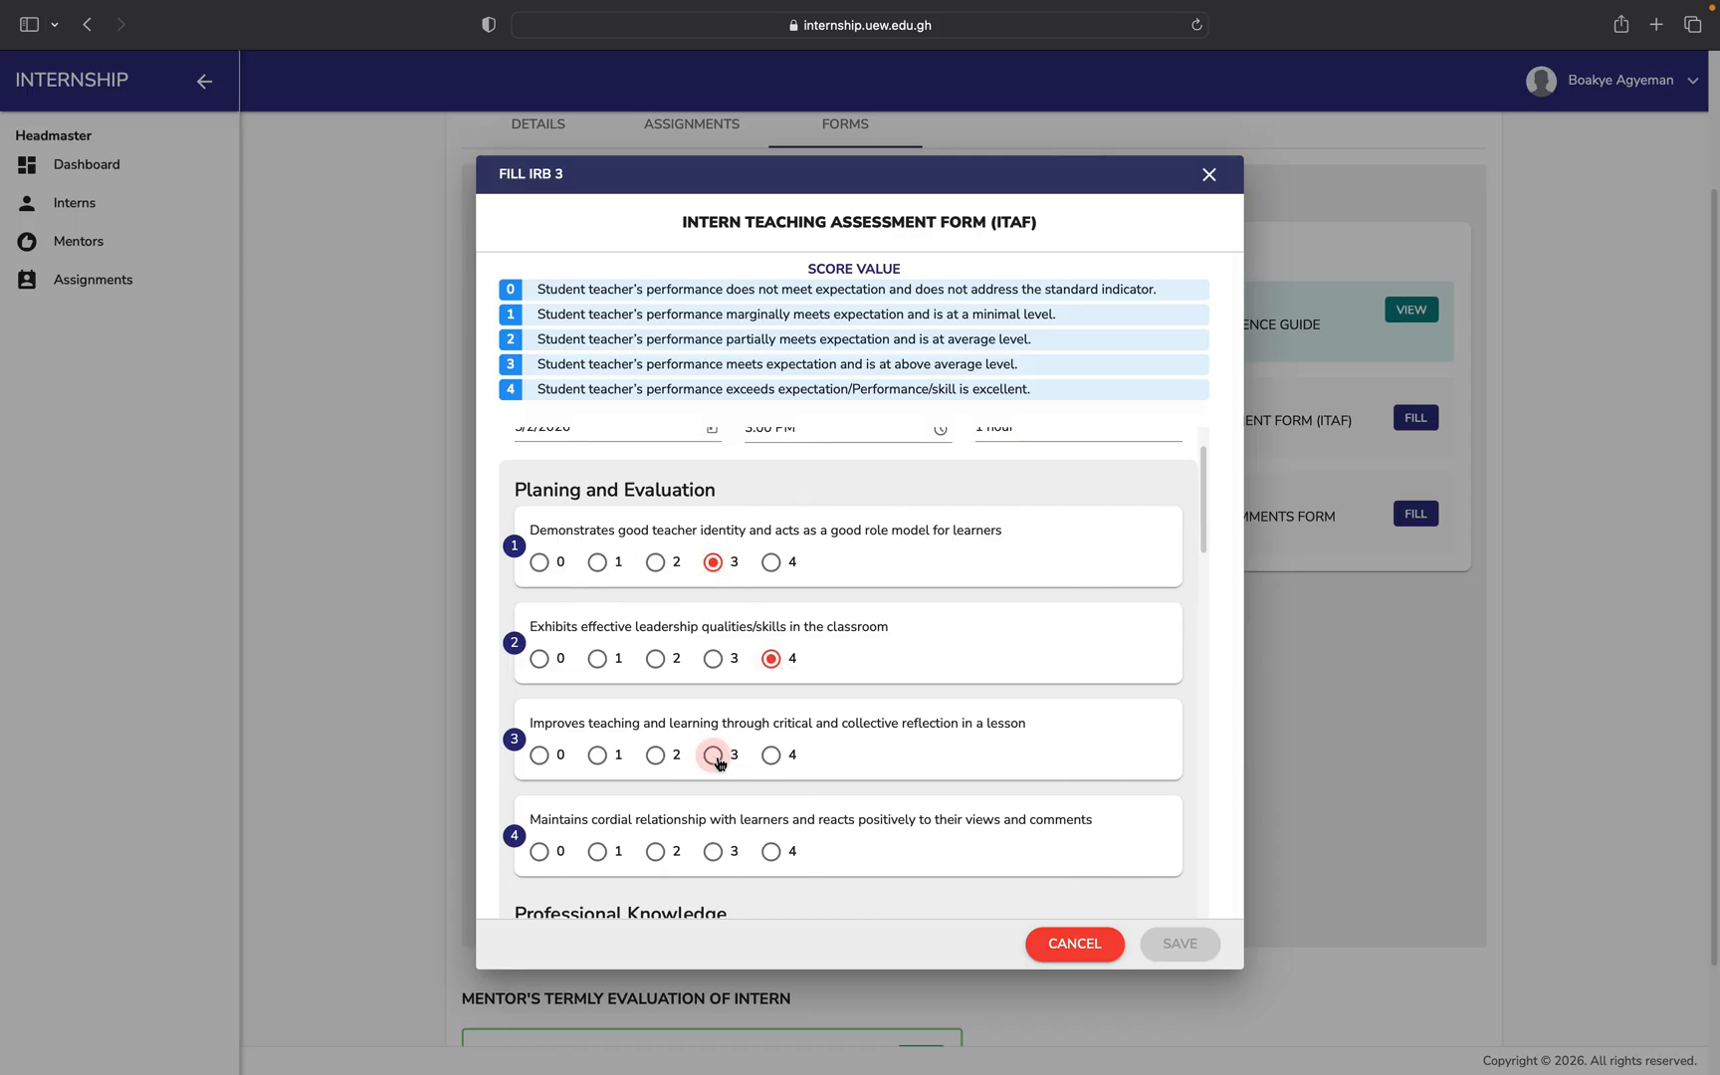
scroll(719, 758, down, 1)
click(774, 809)
scroll(780, 811, down, 6)
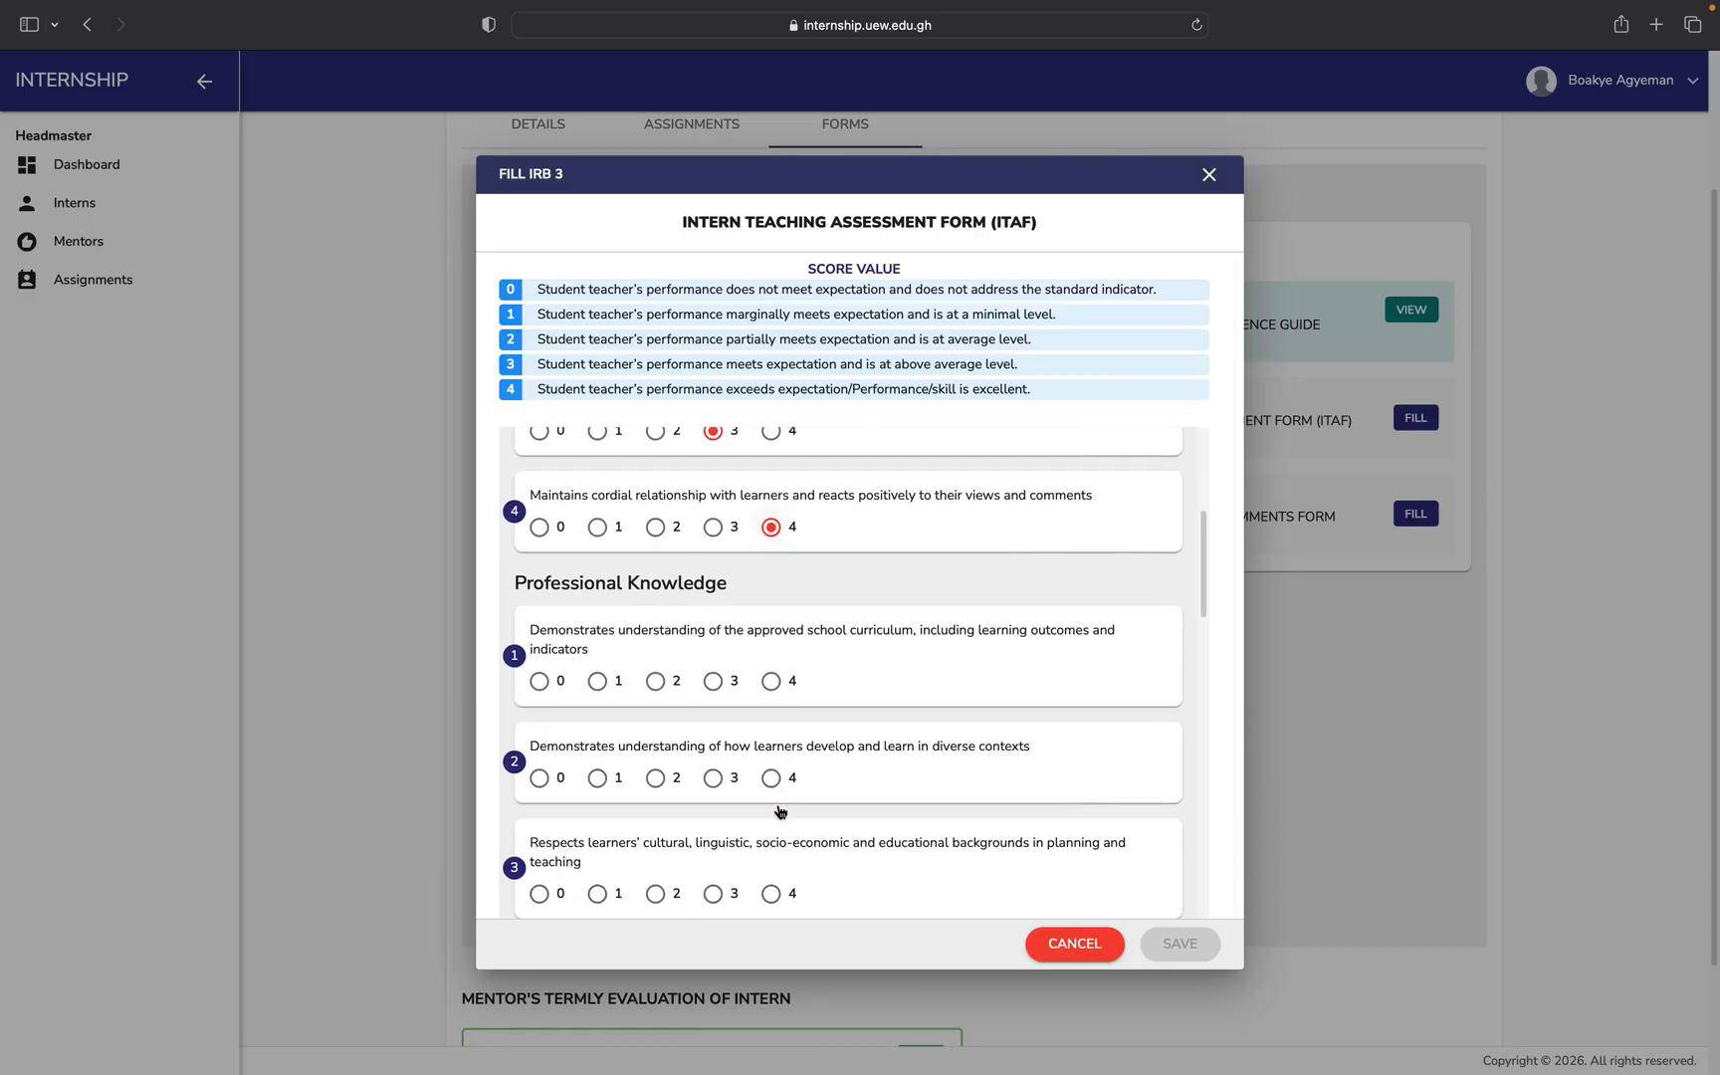
click(713, 654)
click(771, 751)
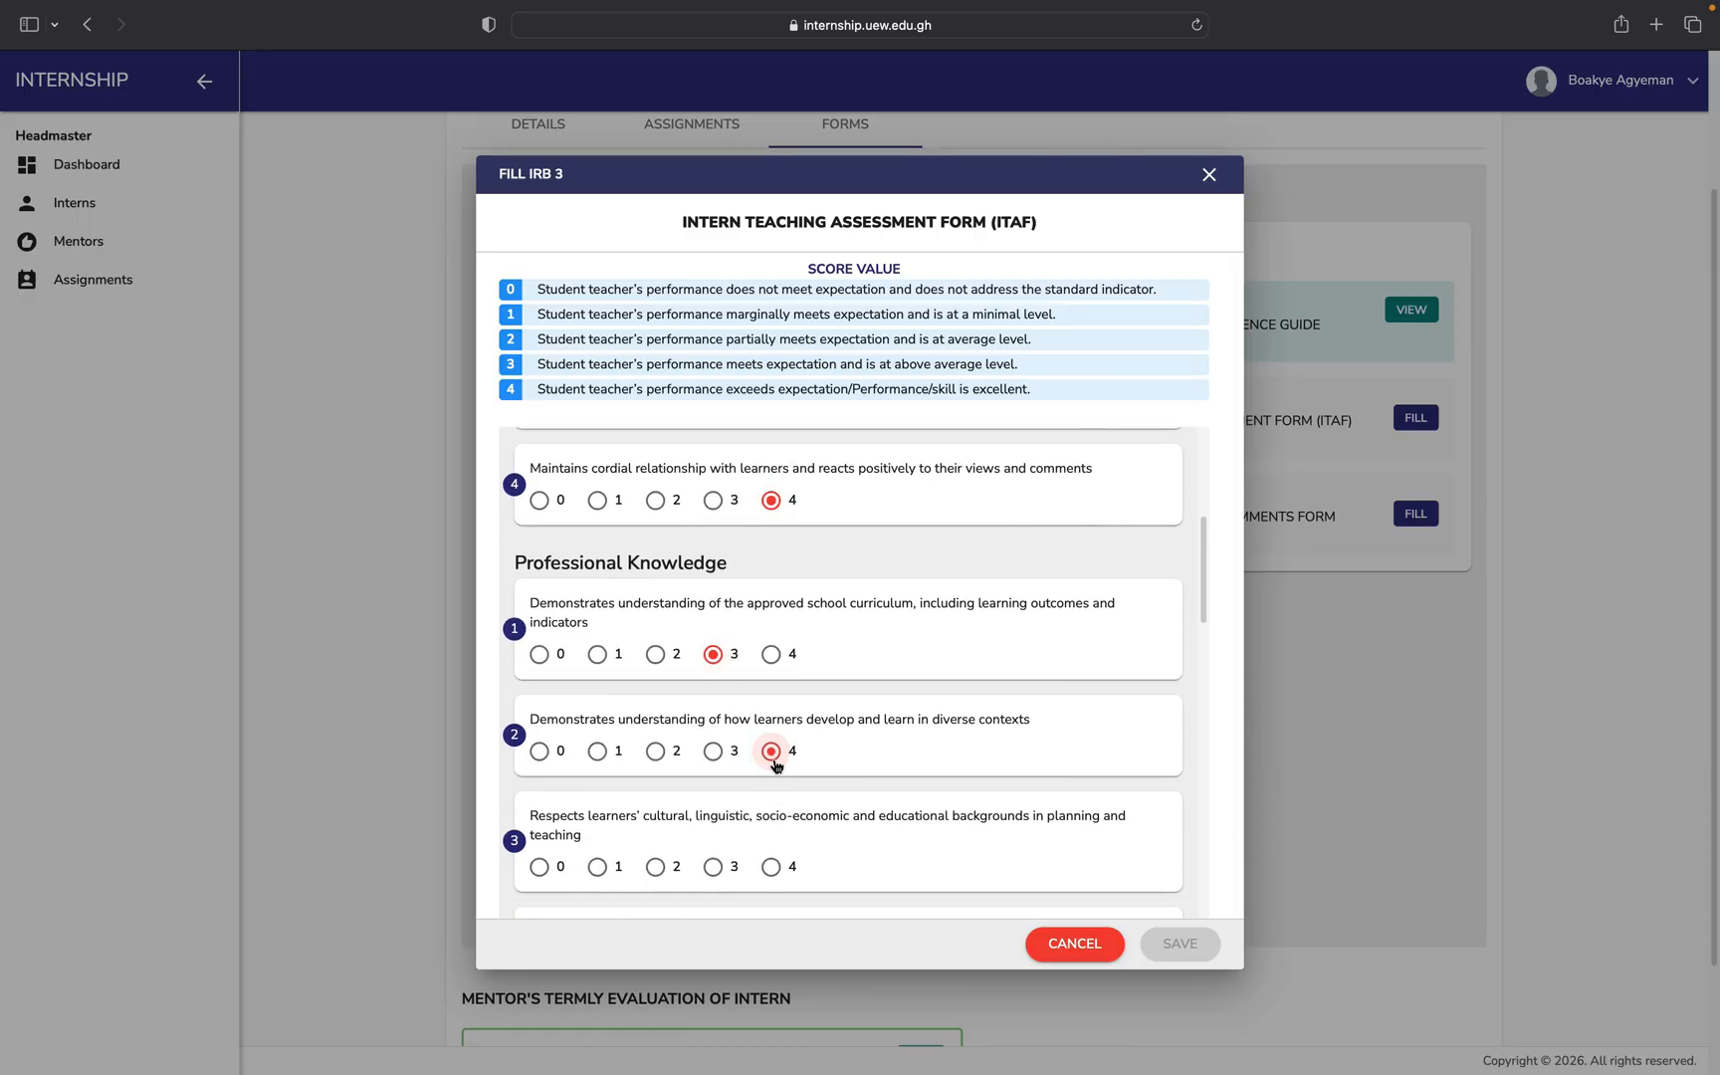
click(712, 866)
scroll(714, 873, down, 5)
click(772, 764)
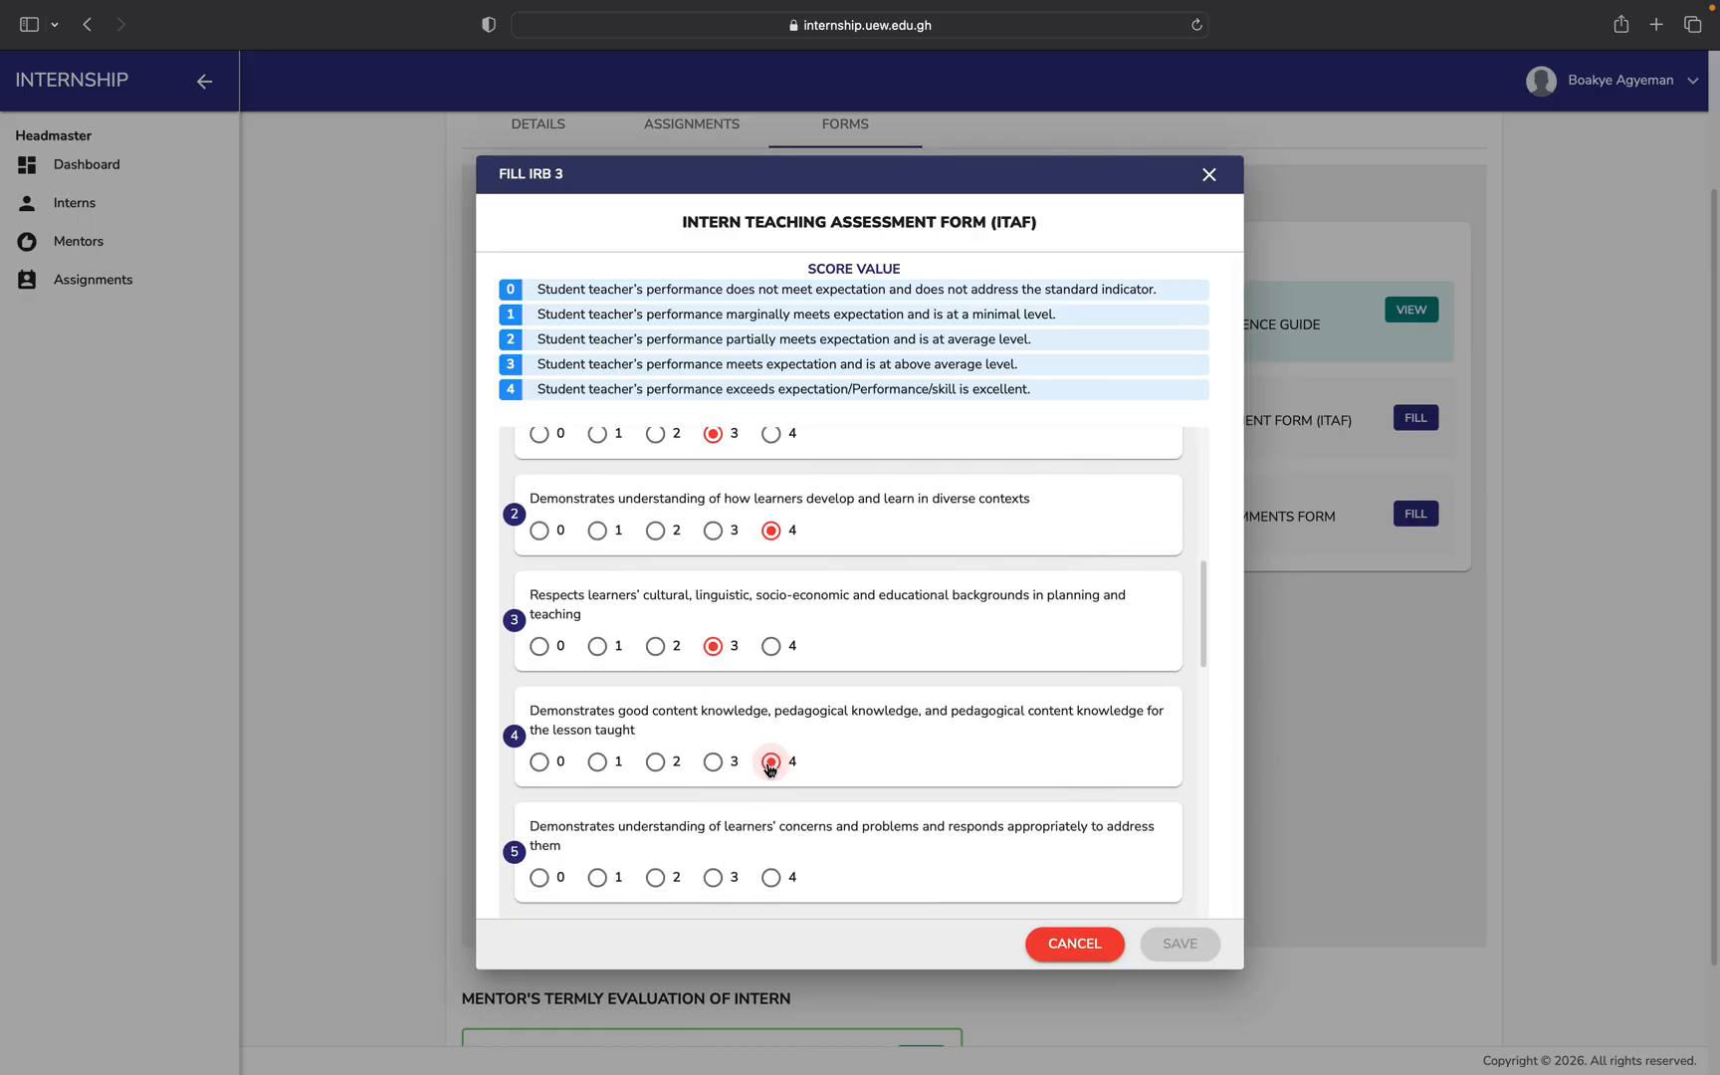
click(771, 877)
Score Professional Practice items 1–8 as 4, 4, 4, 4, 3, 3, 4, 3.
scroll(770, 816, down, 4)
click(771, 845)
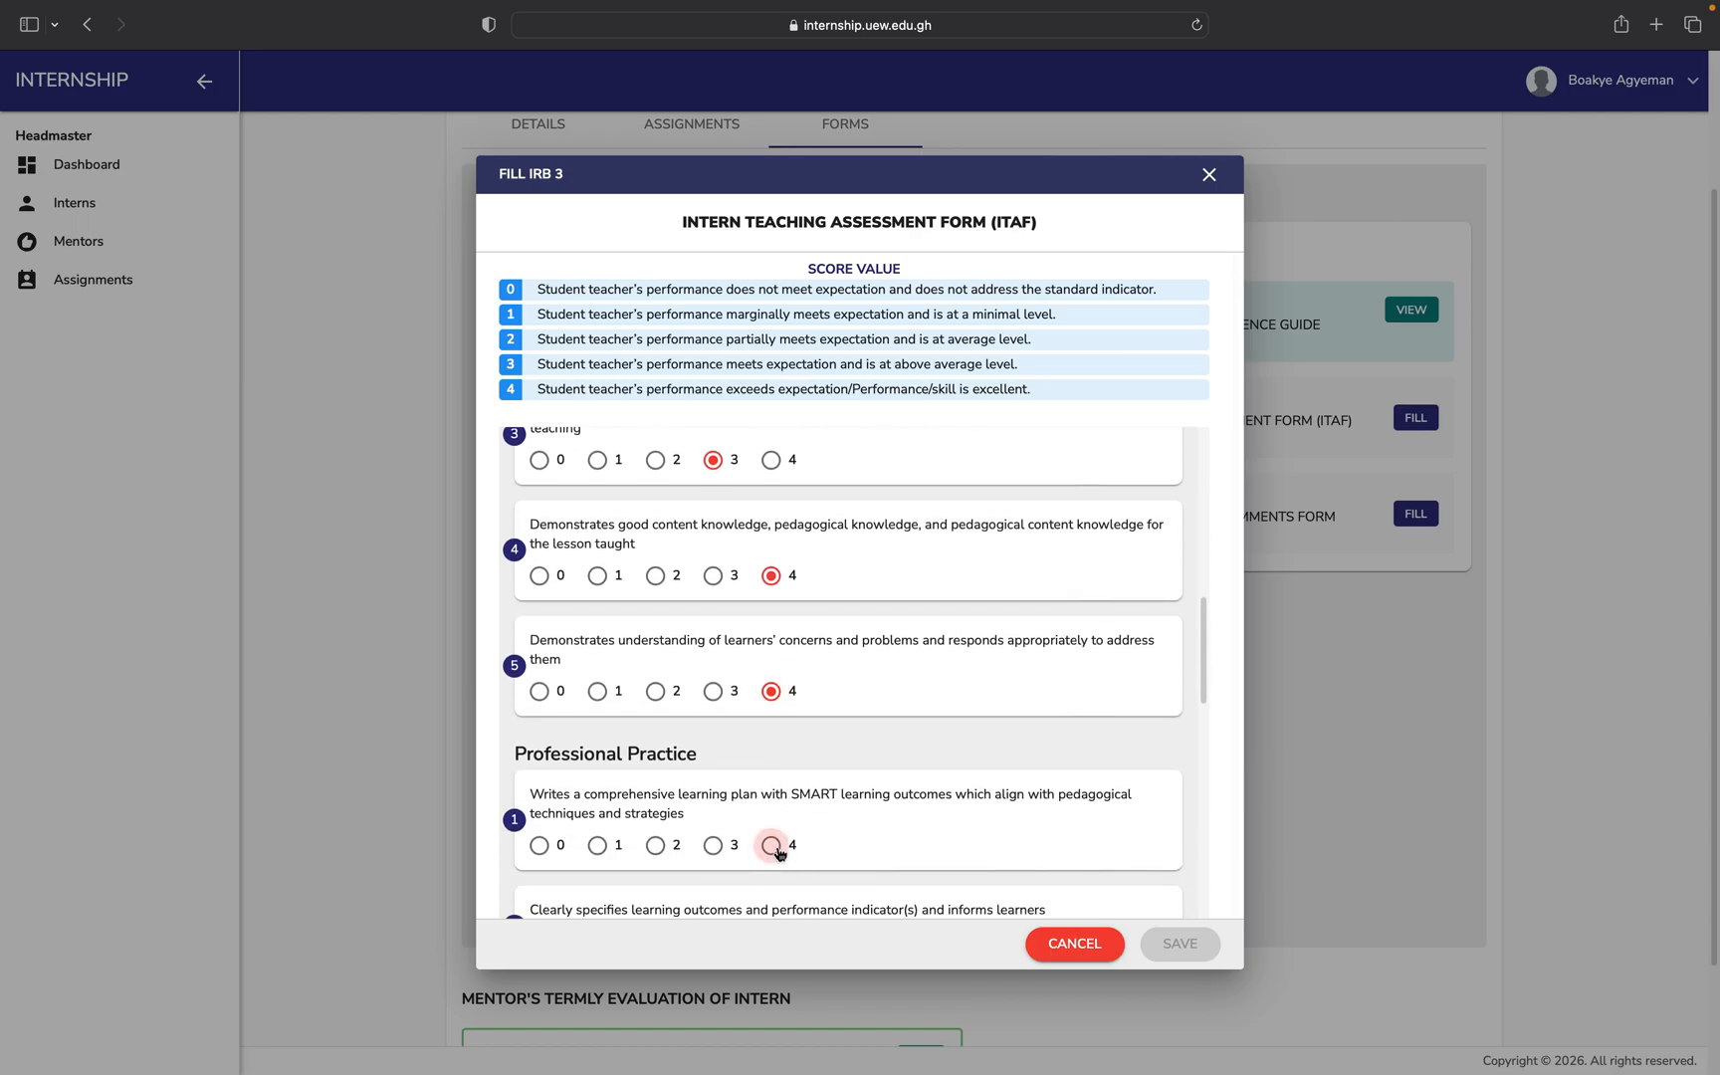
scroll(774, 846, down, 4)
click(771, 770)
scroll(772, 785, down, 2)
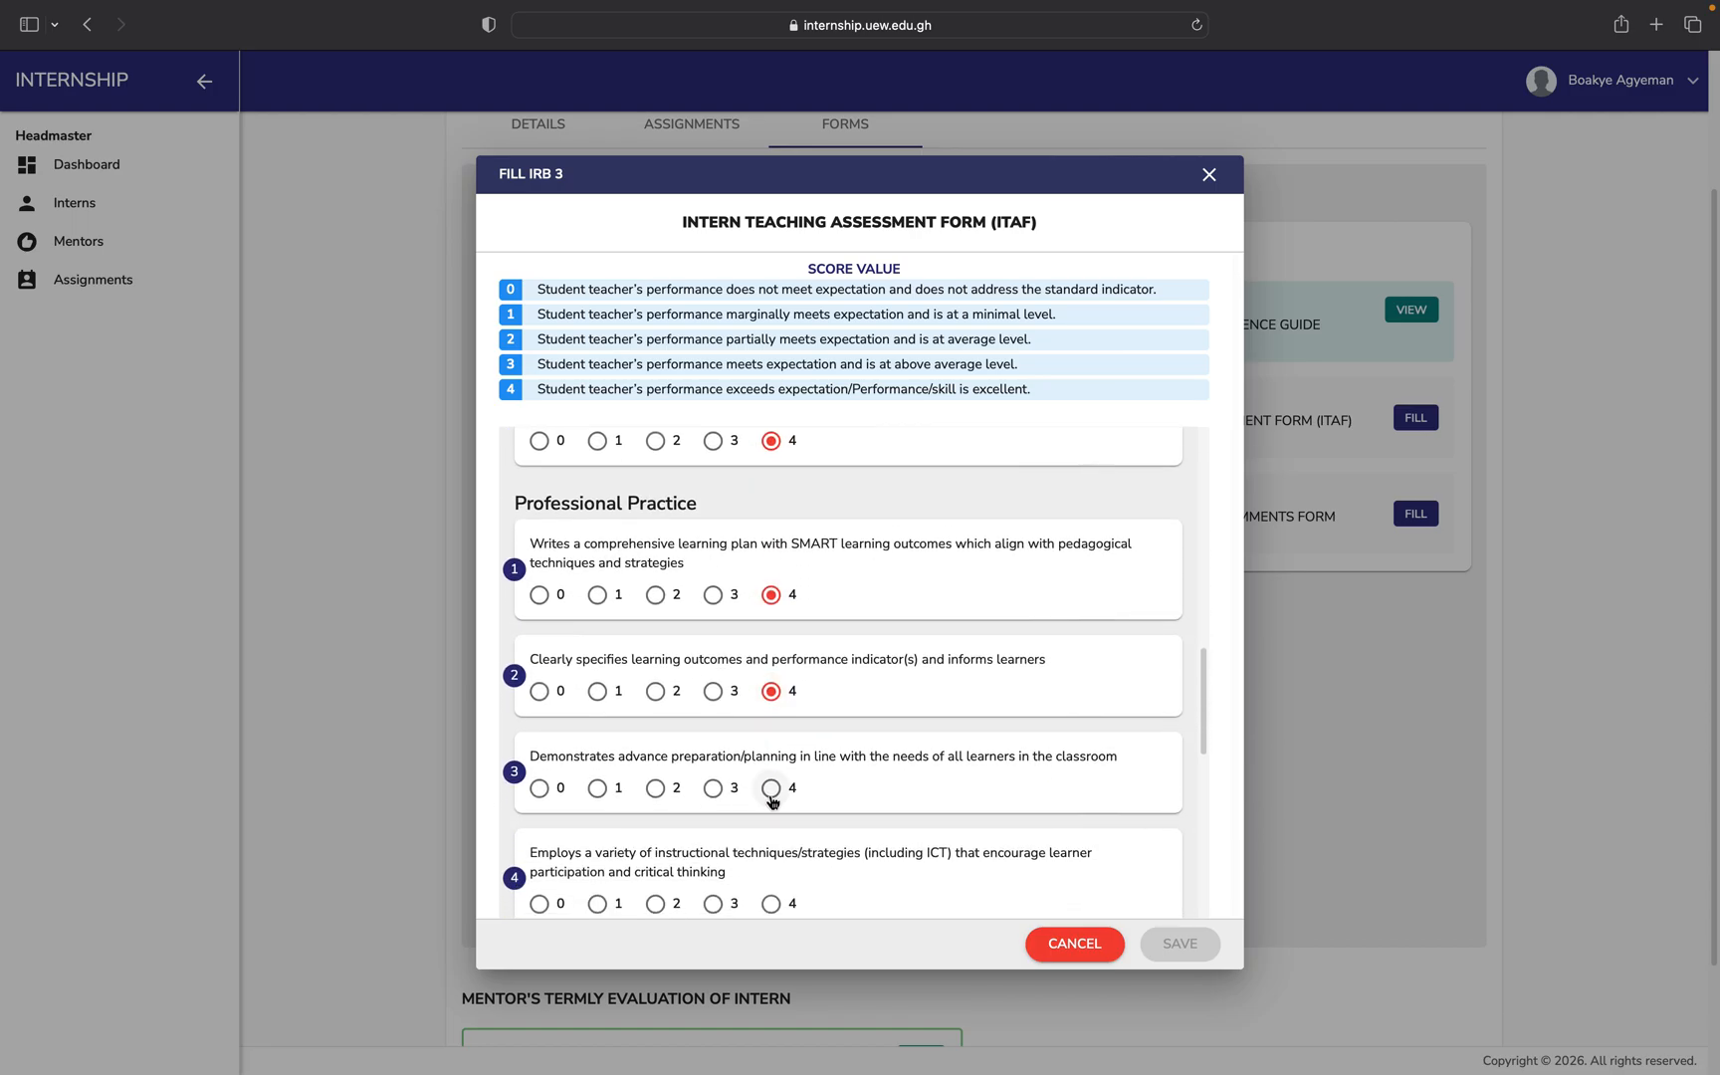
click(772, 786)
scroll(772, 786, down, 3)
click(770, 786)
scroll(770, 787, down, 2)
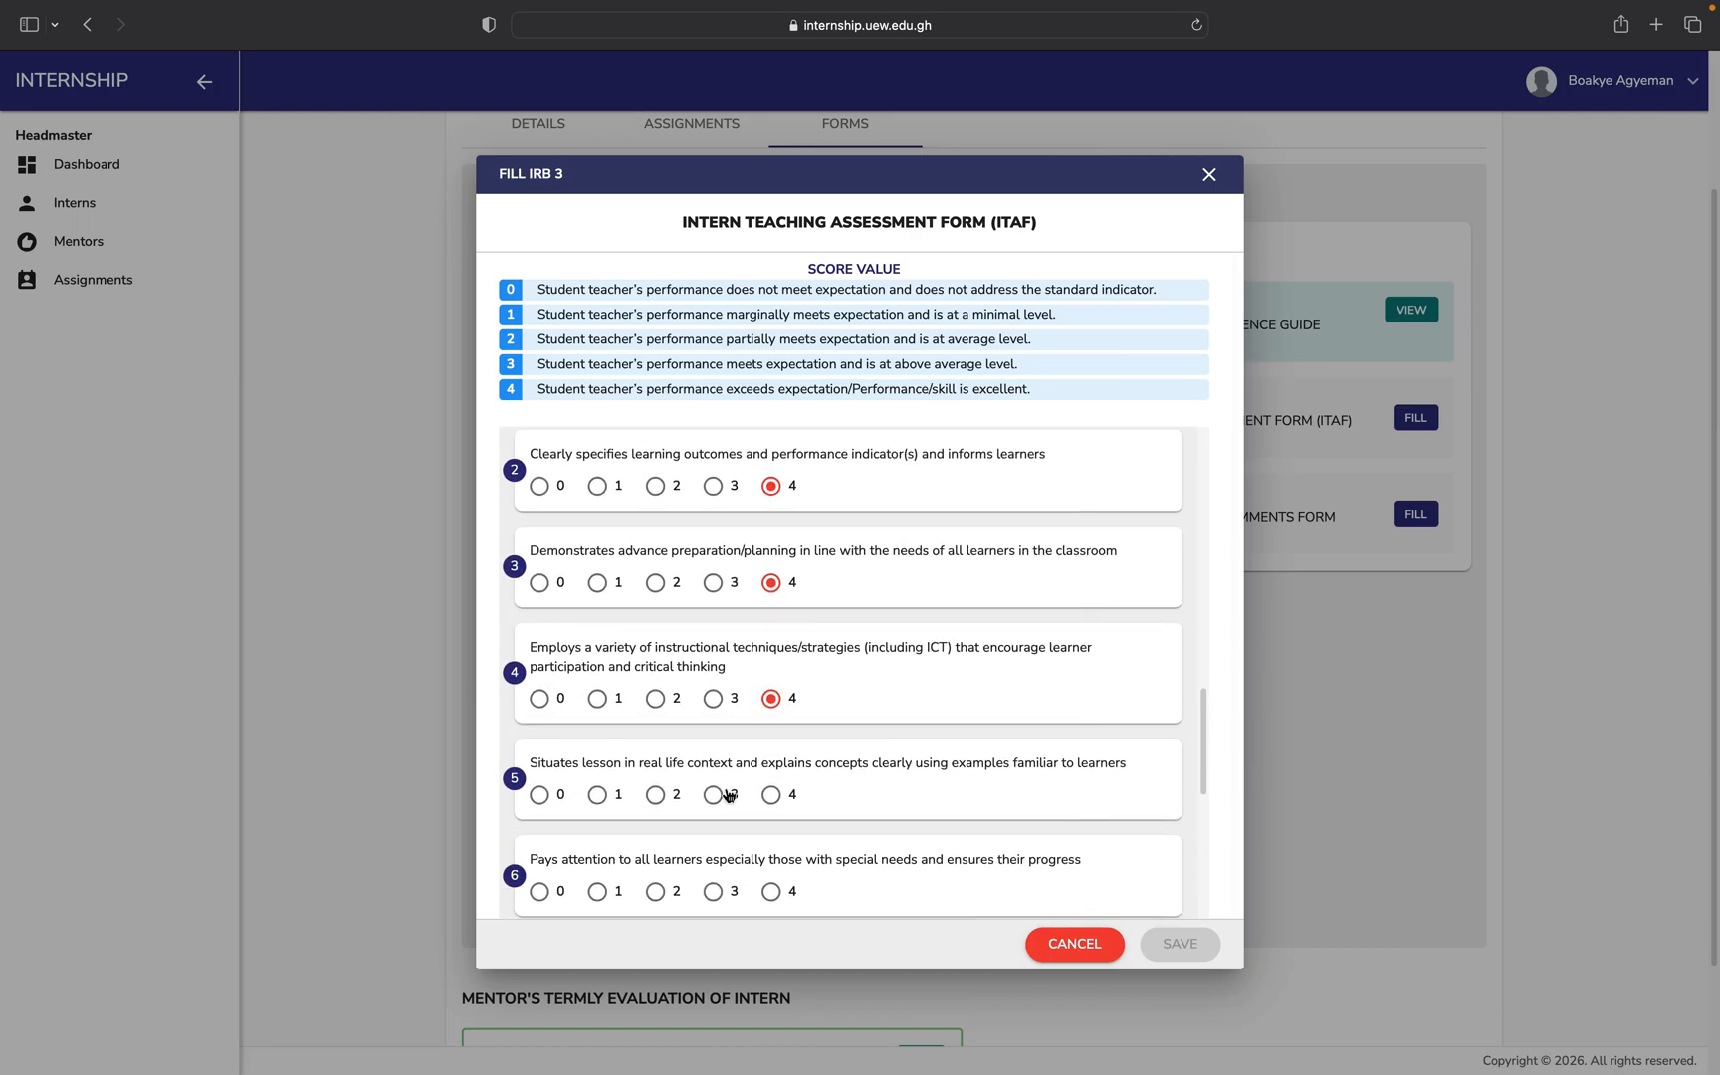
click(713, 794)
scroll(712, 794, down, 4)
click(715, 691)
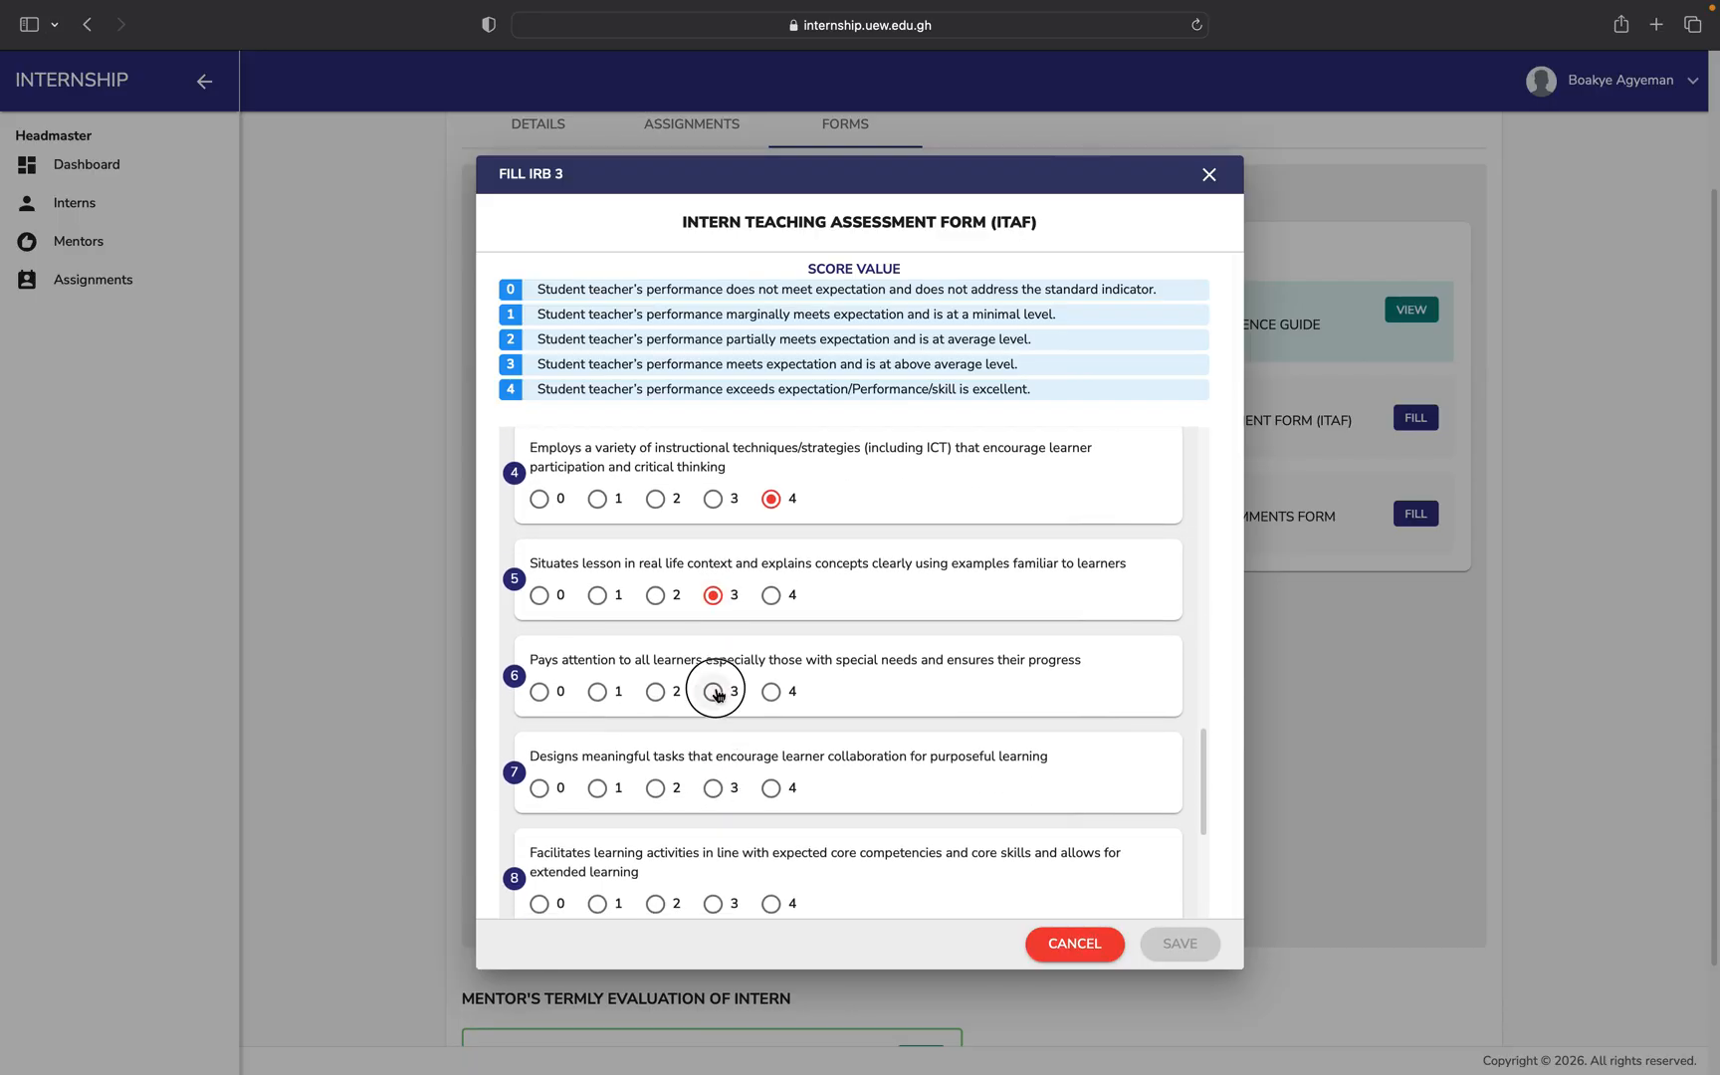
click(771, 788)
scroll(771, 791, down, 3)
click(713, 760)
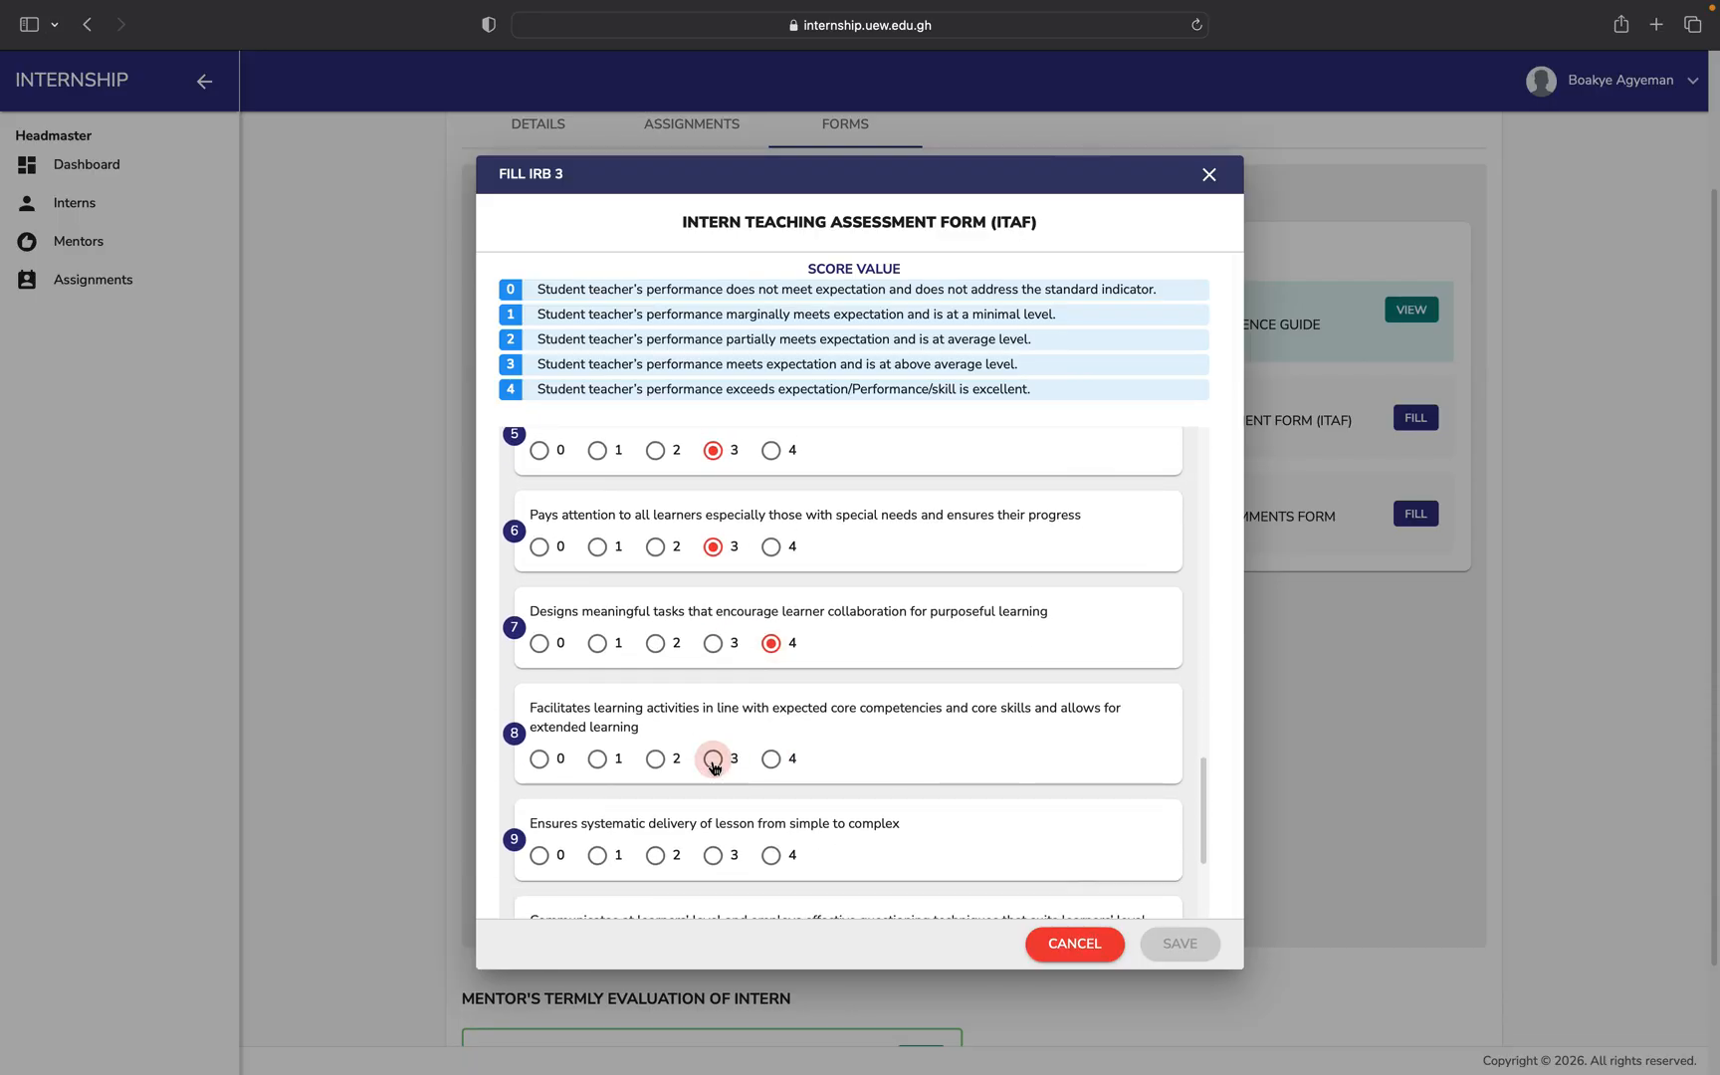
Score Professional Practice items 9–13 as 3, 4, 4, 3, 3 and items 15–16 as 4.
click(713, 855)
scroll(712, 855, down, 4)
click(771, 748)
click(770, 843)
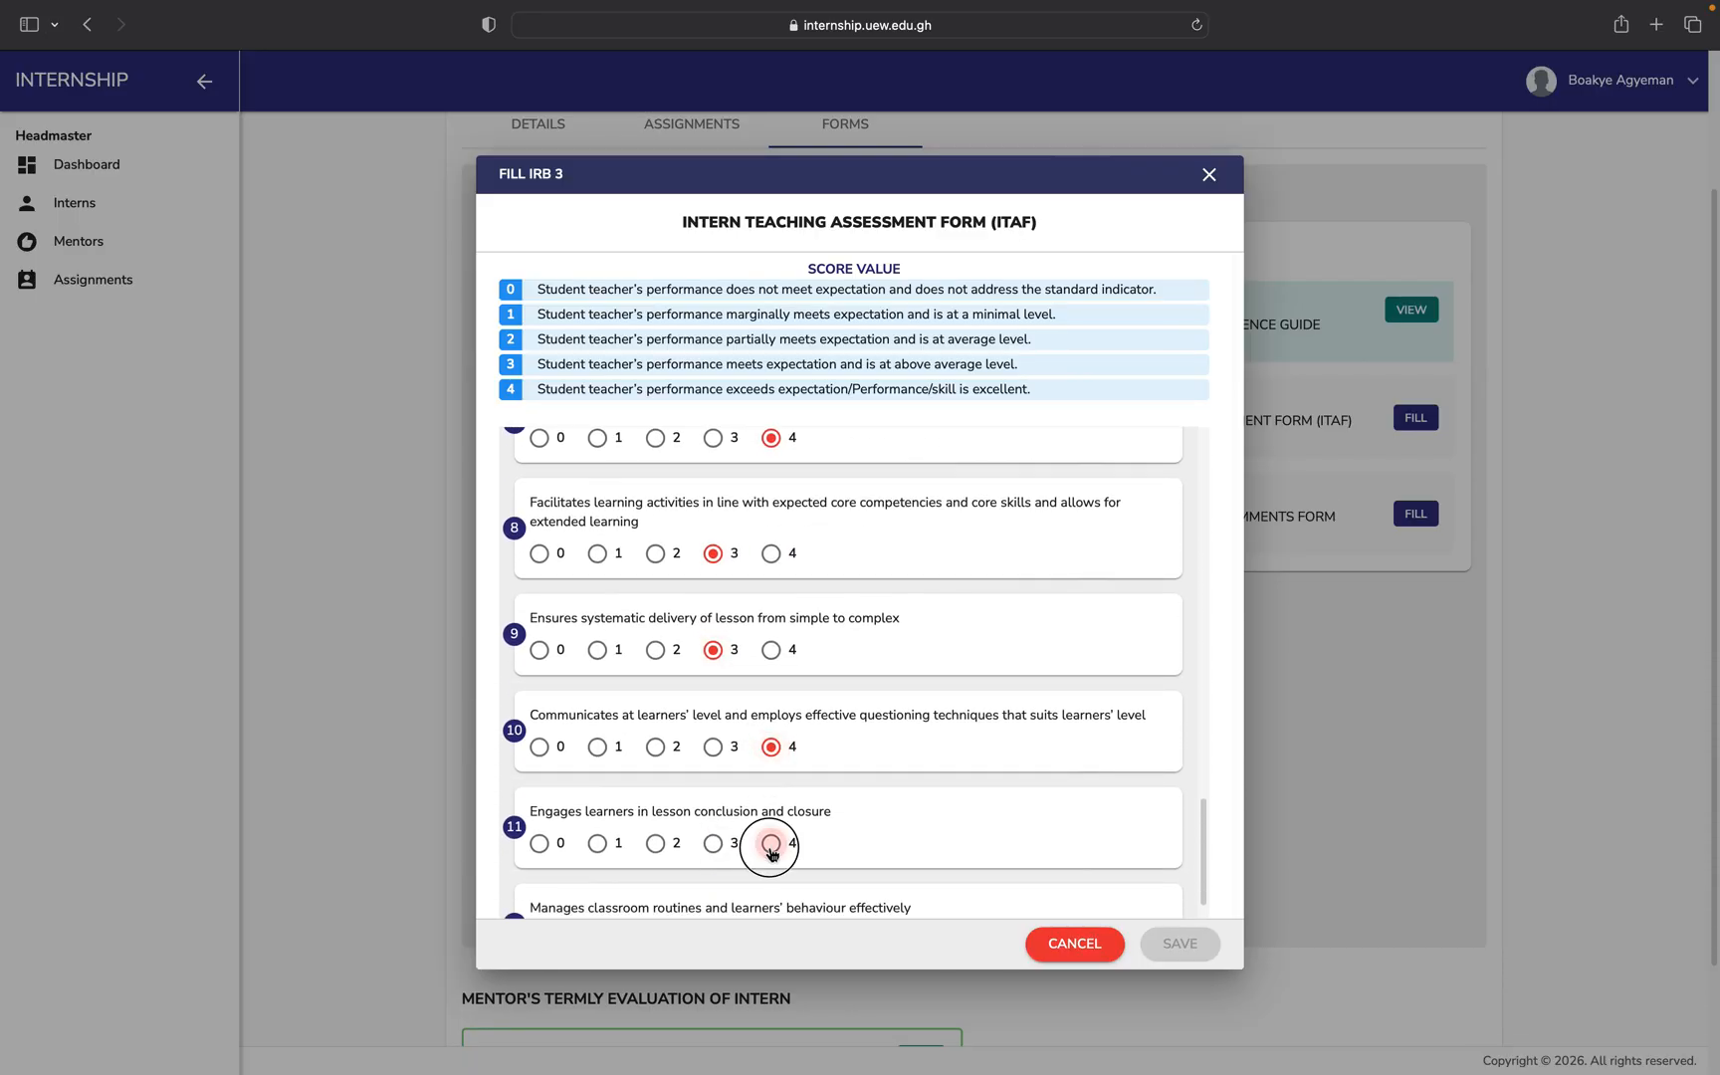
scroll(769, 846, down, 7)
click(715, 595)
click(713, 690)
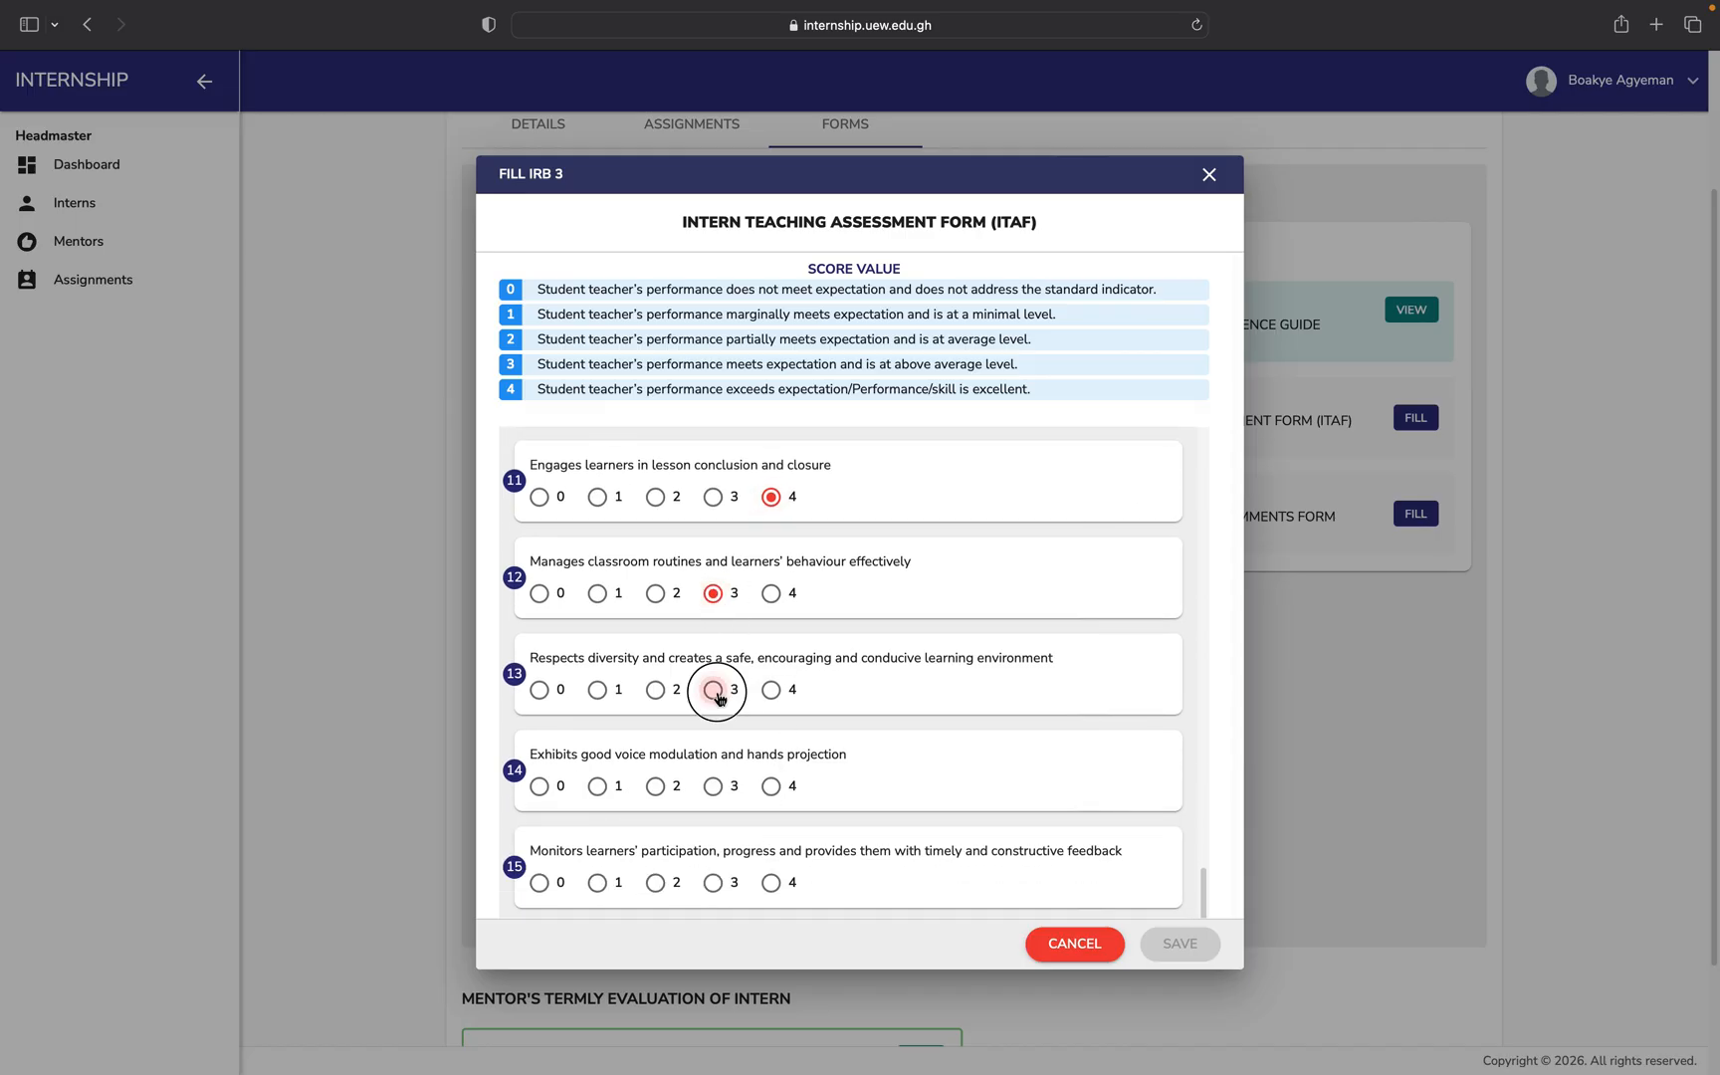
click(770, 882)
scroll(772, 886, down, 1)
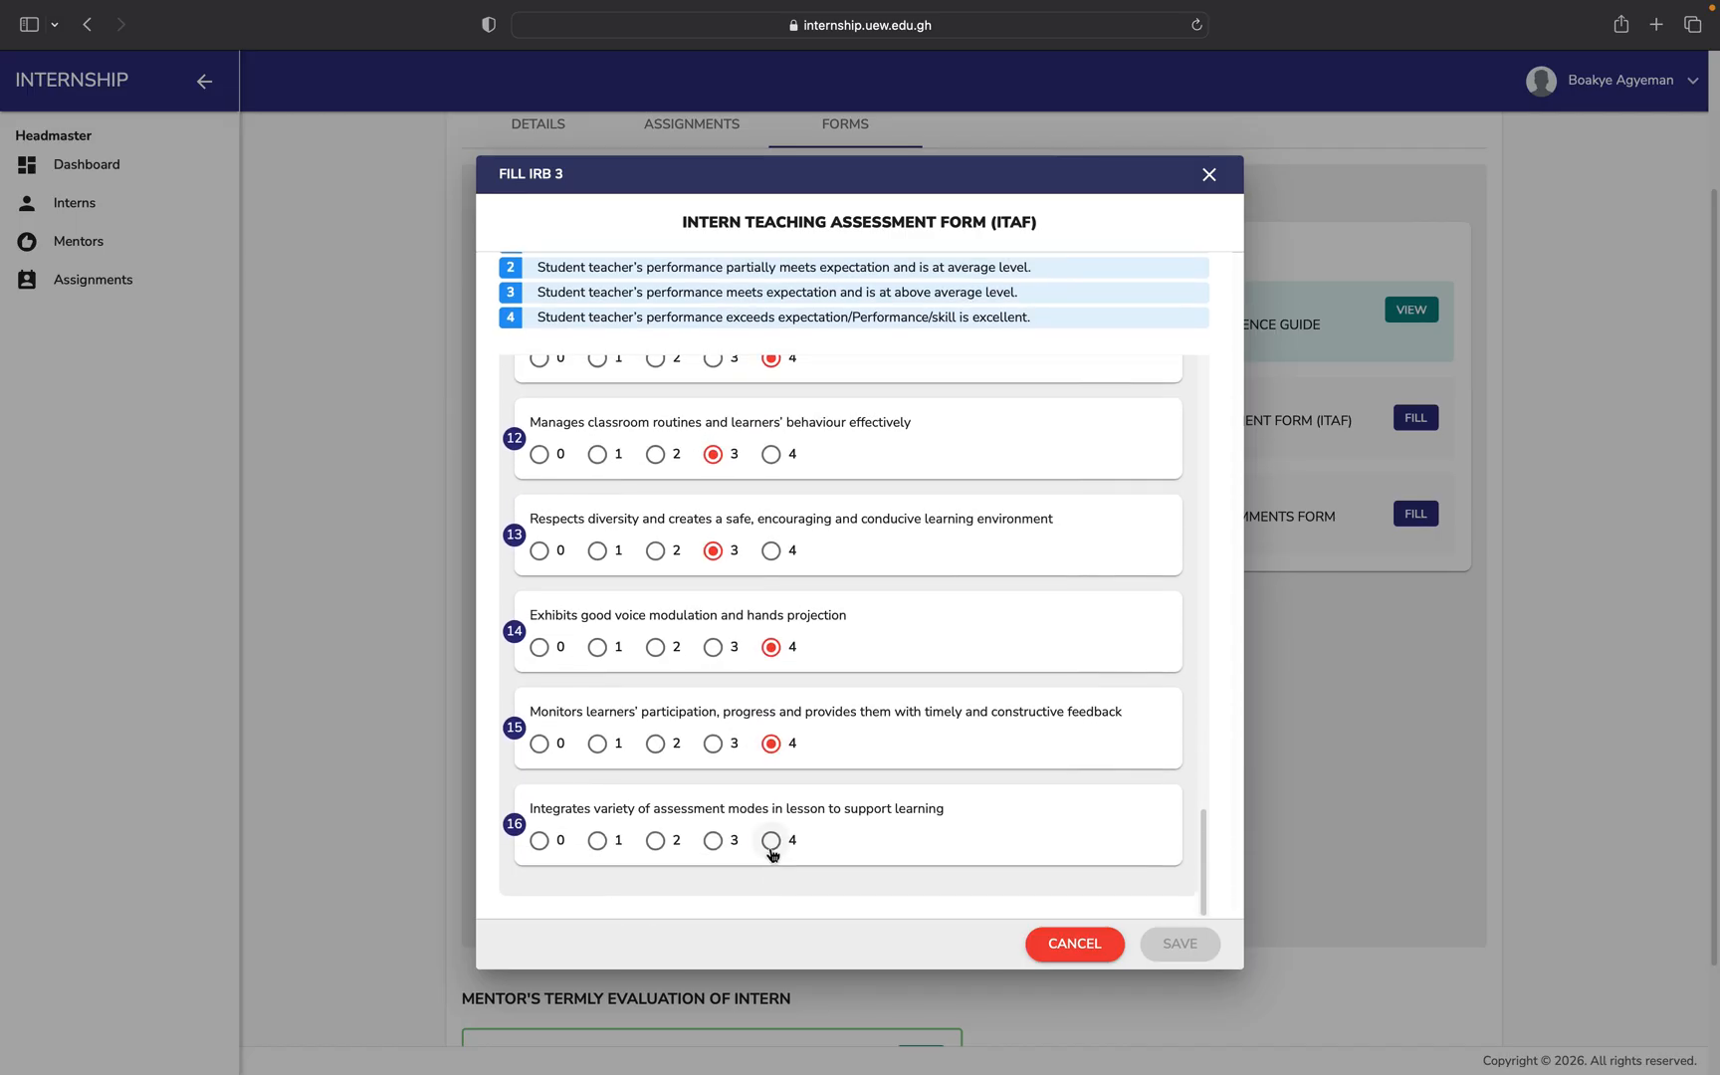
click(771, 839)
Return to the top of the IRB3 form and calculate results: total 90, grade A.
scroll(772, 854, up, 15)
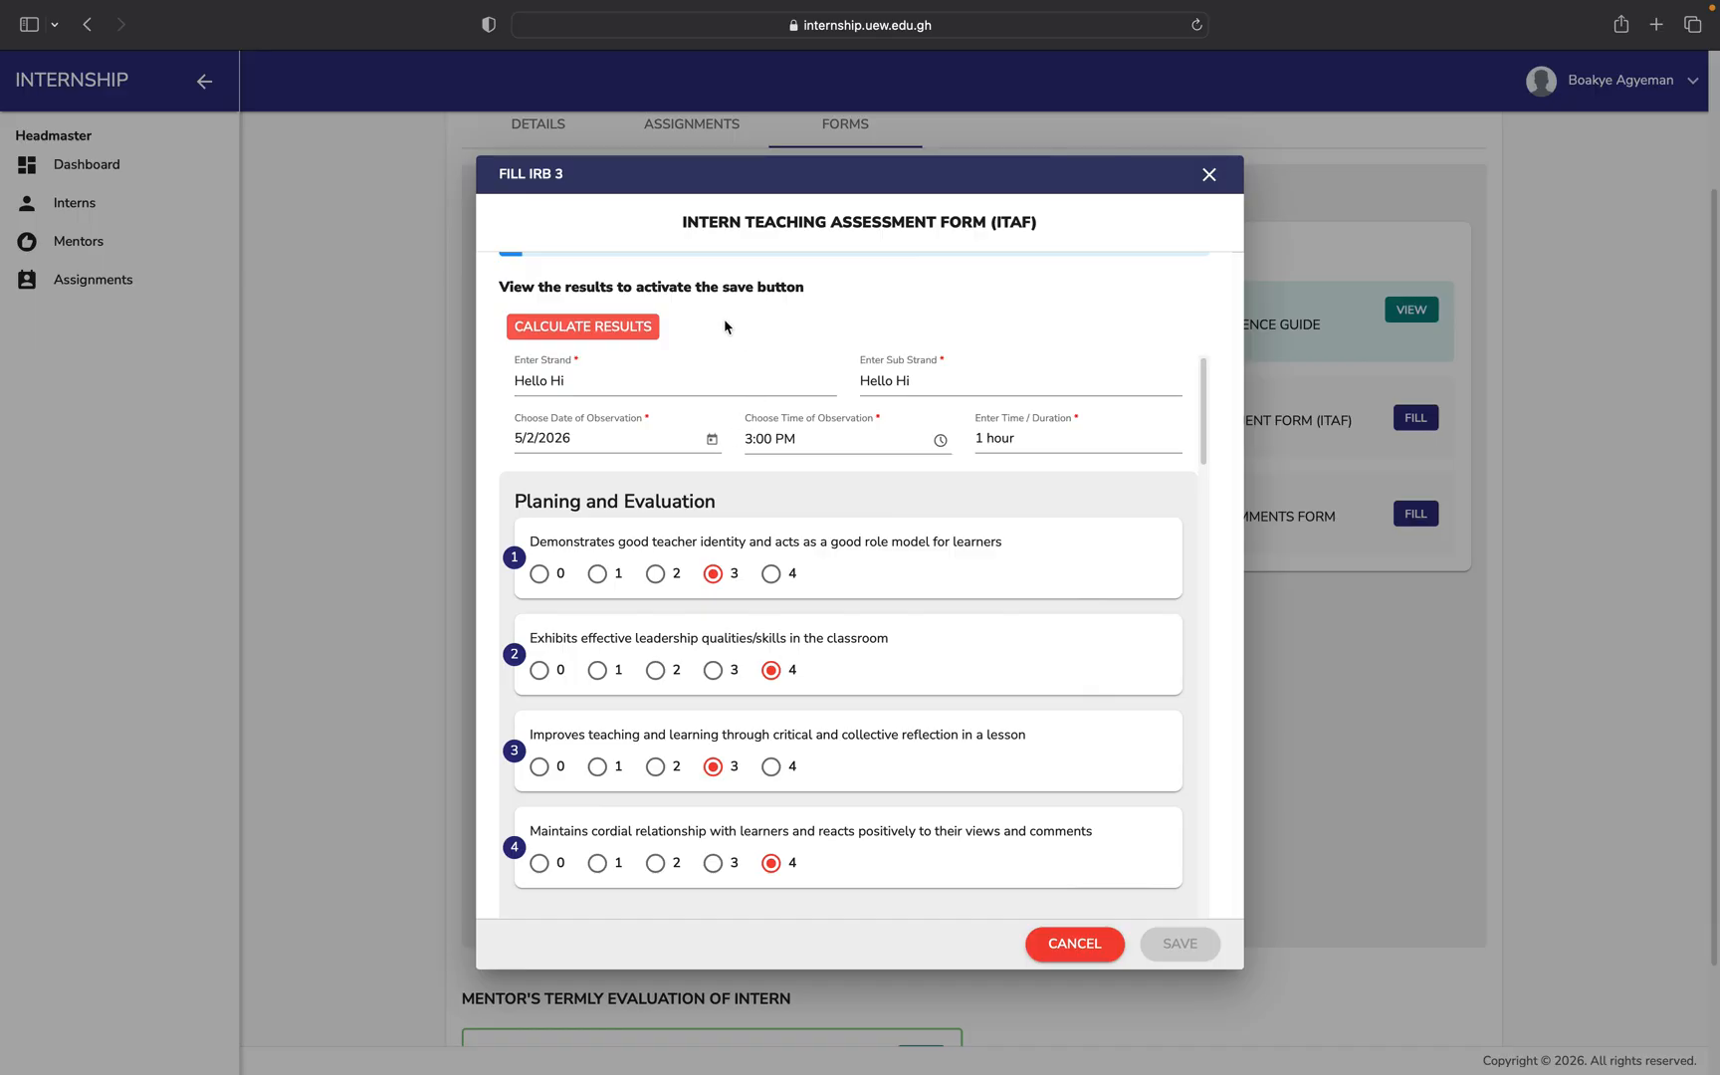
click(599, 337)
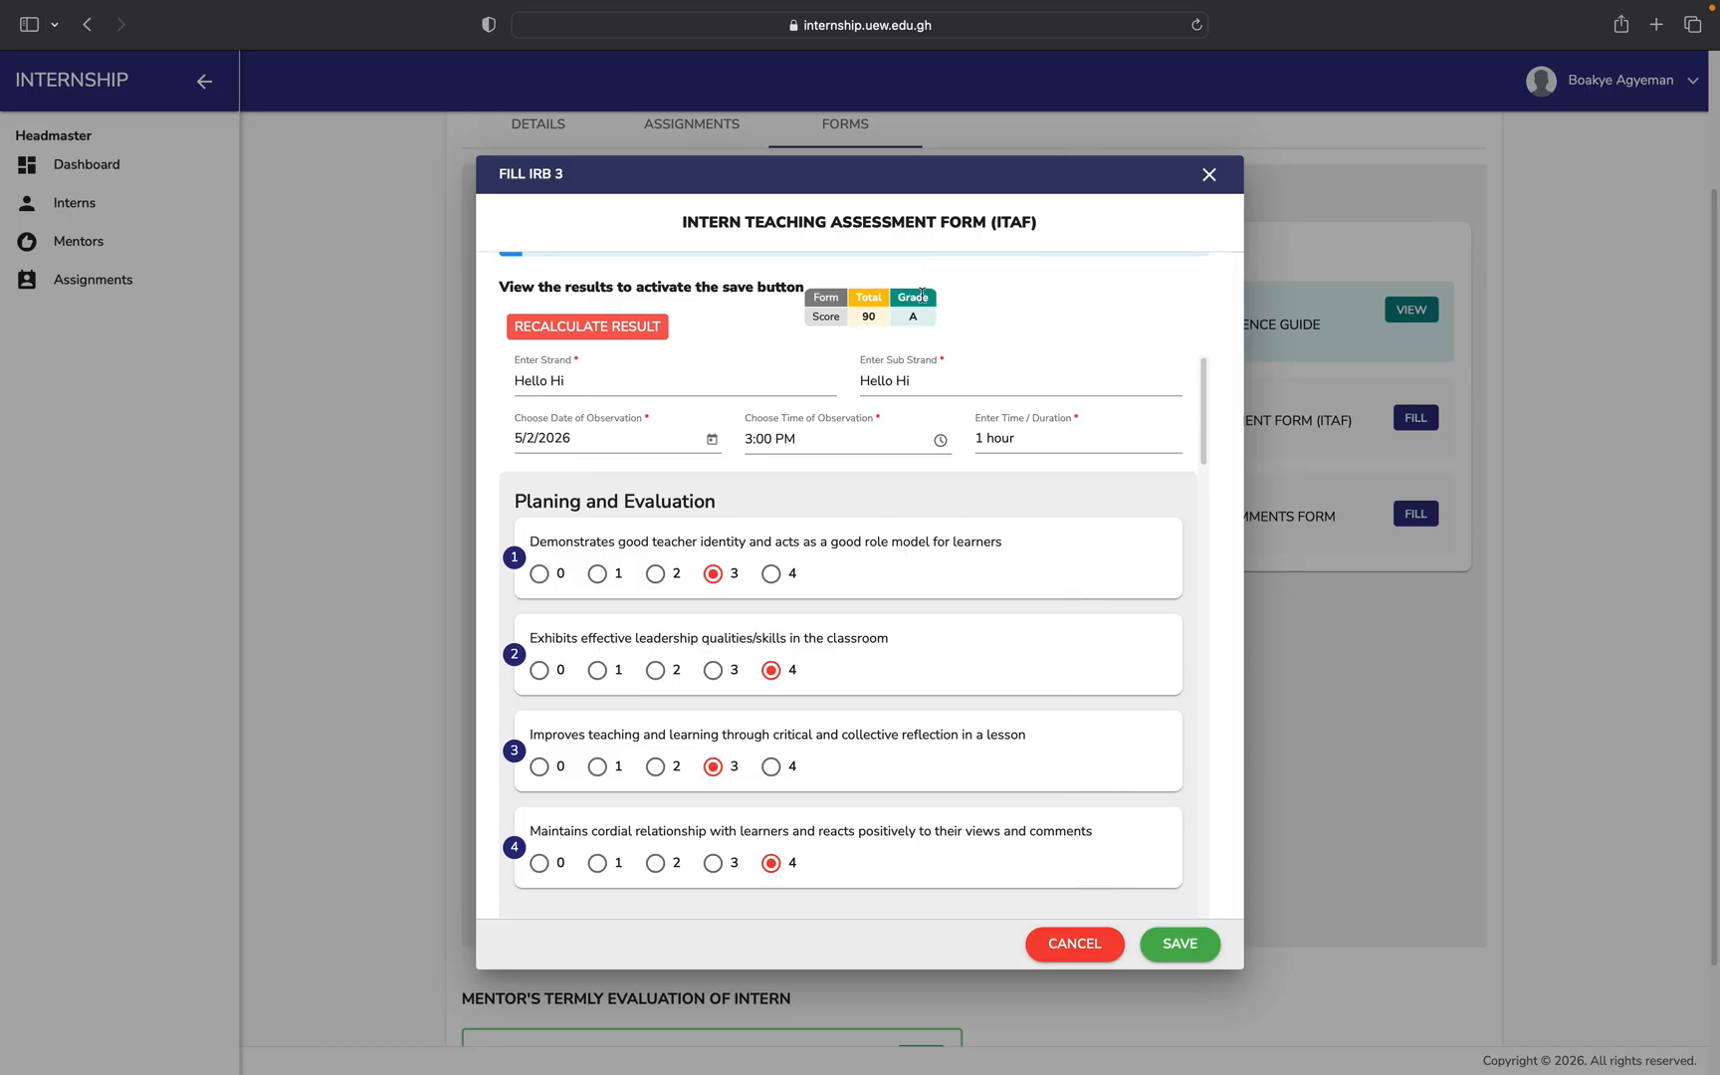
Save the completed IRB3 assessment and scroll down to the Mentor's Termly Evaluation.
click(1189, 944)
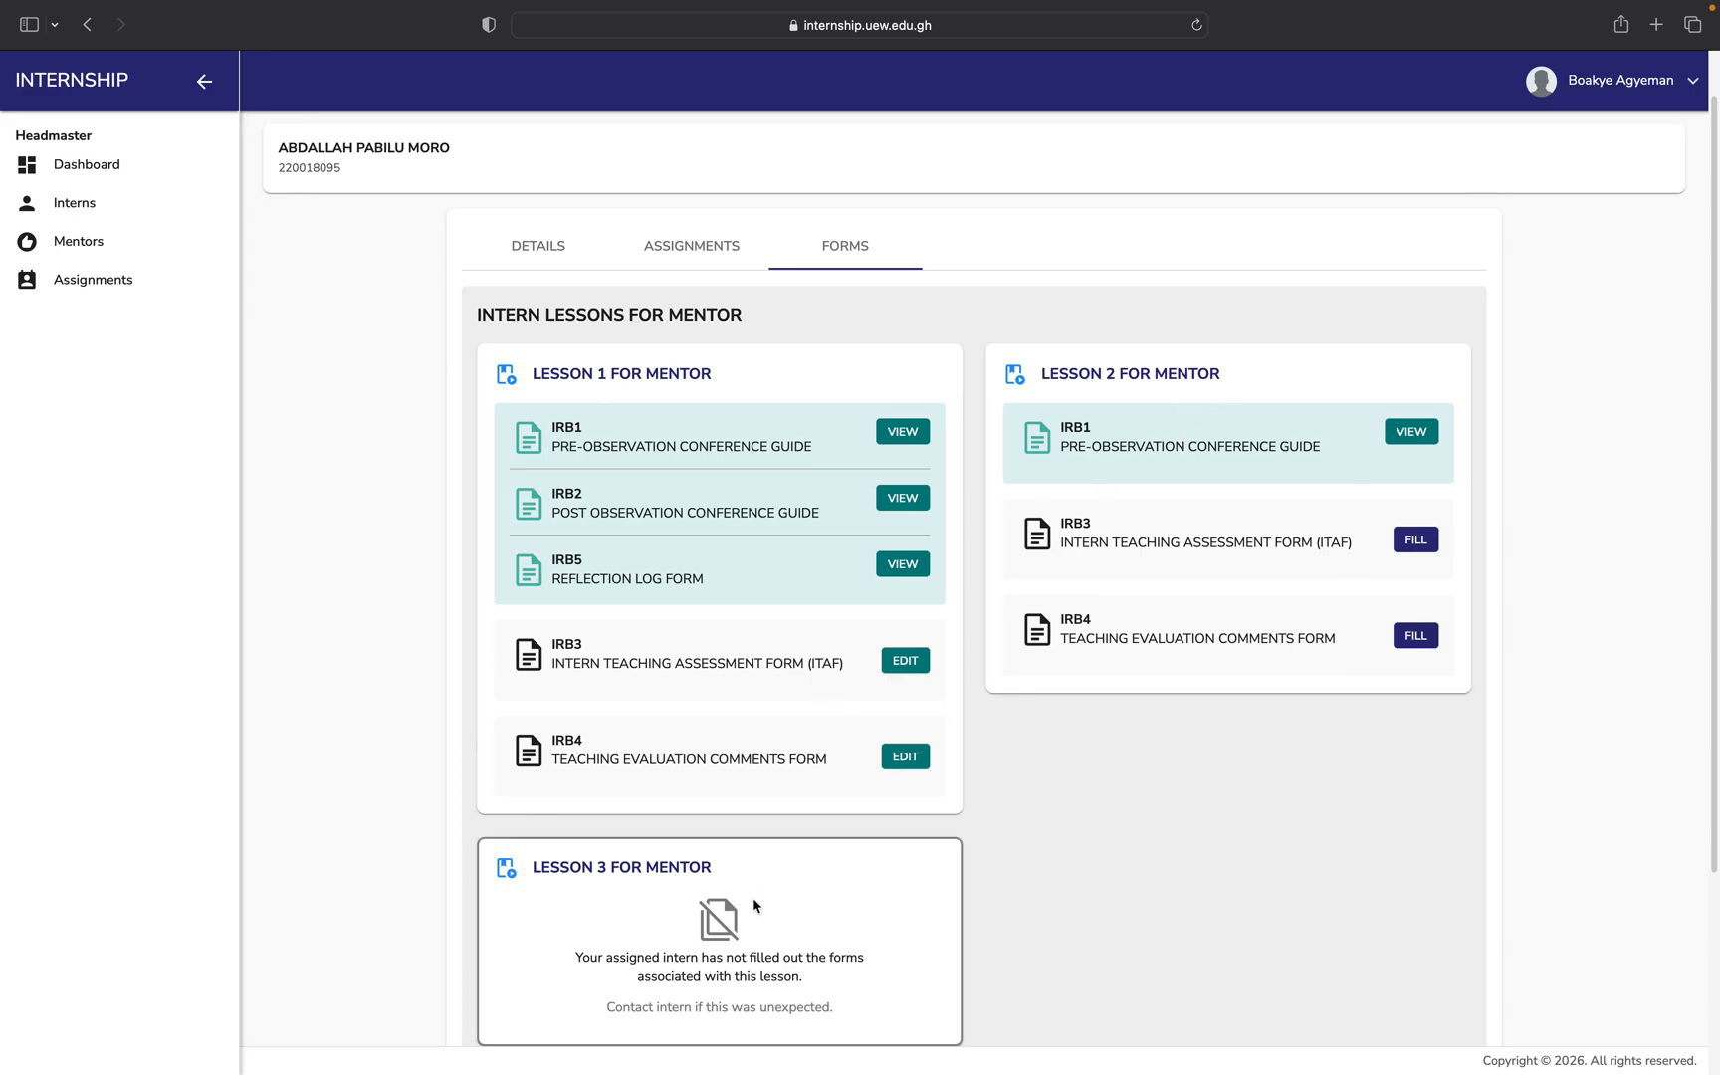
scroll(896, 890, down, 5)
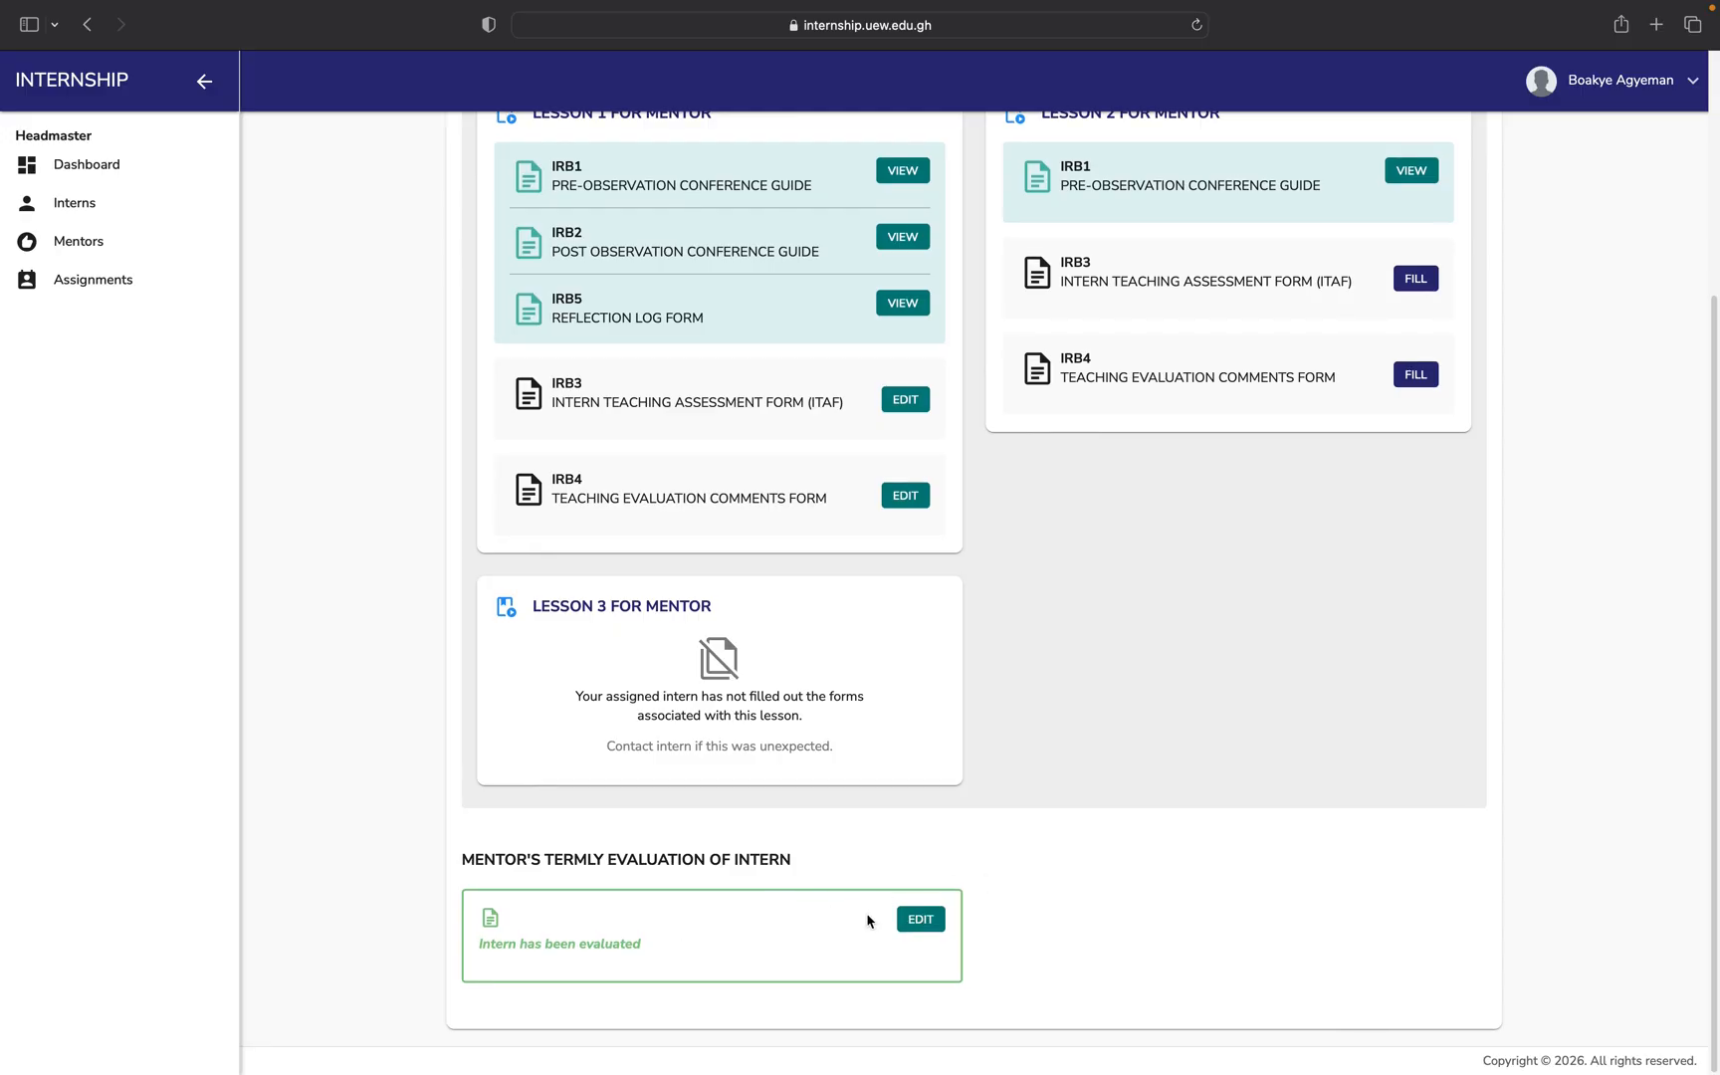
Edit the termly evaluation, rate item 11 Commitment to teaching Very Good, and update it.
click(923, 921)
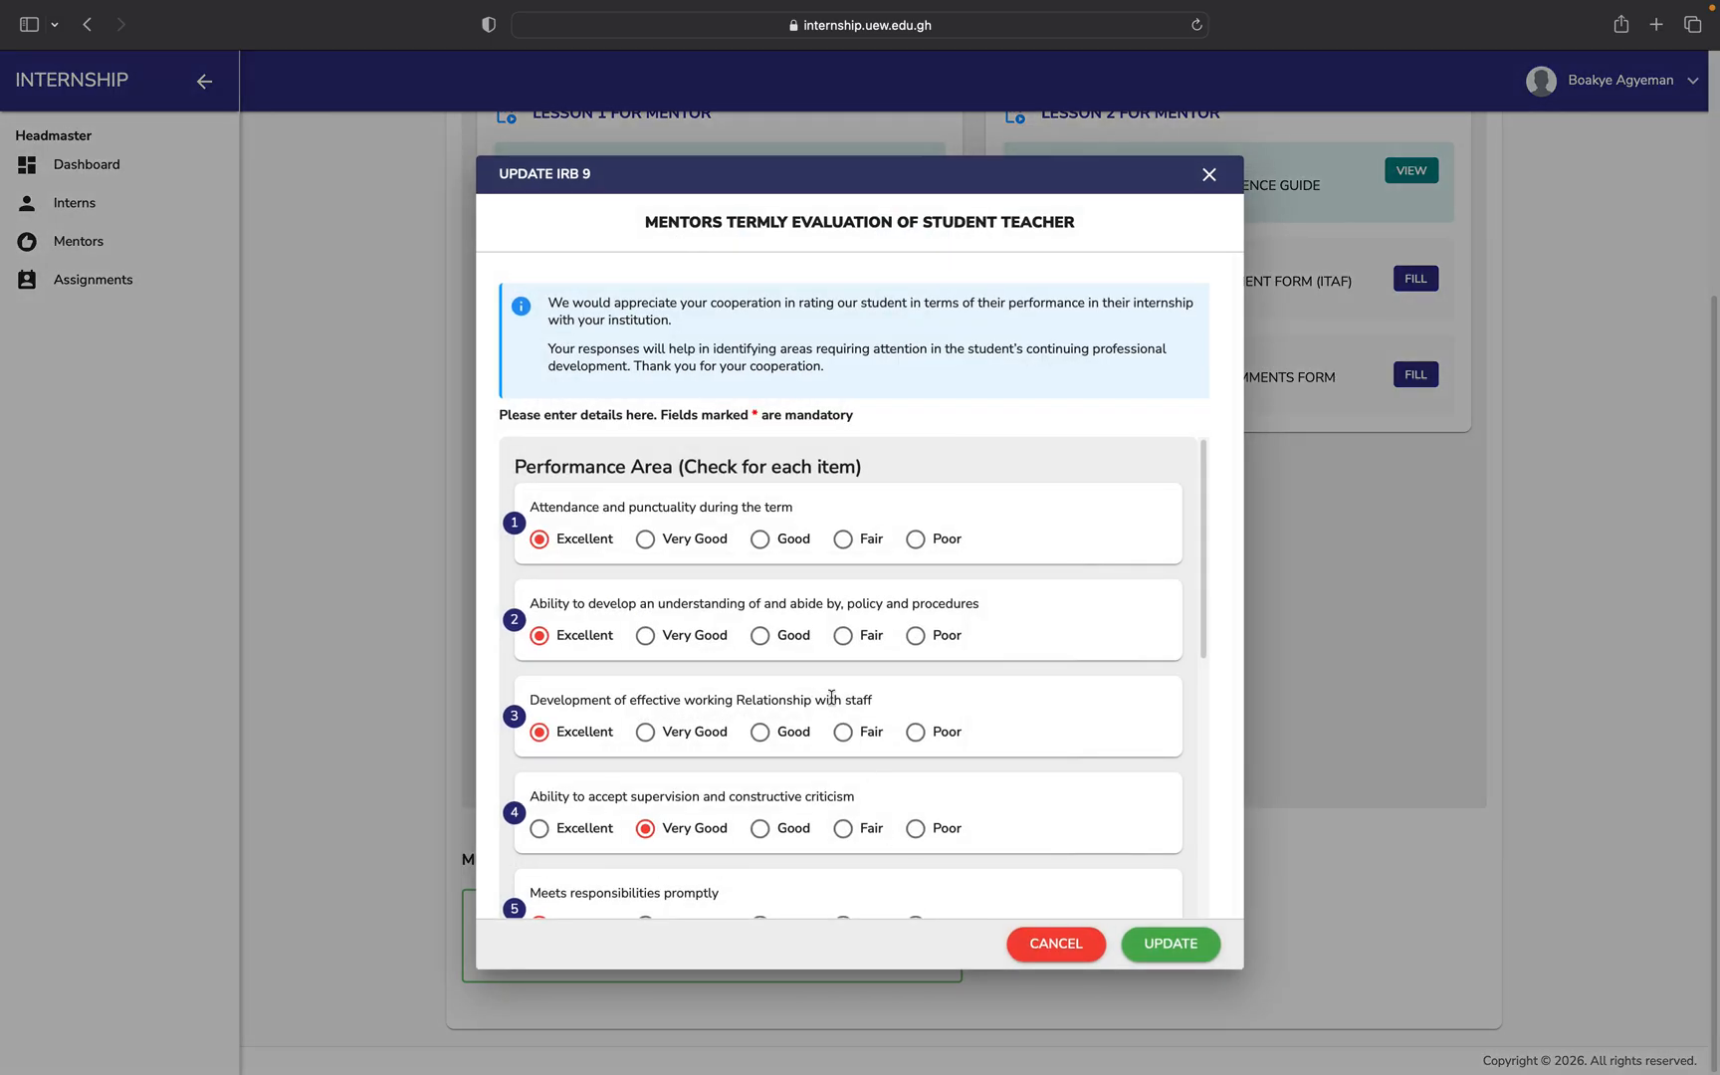
scroll(832, 697, down, 9)
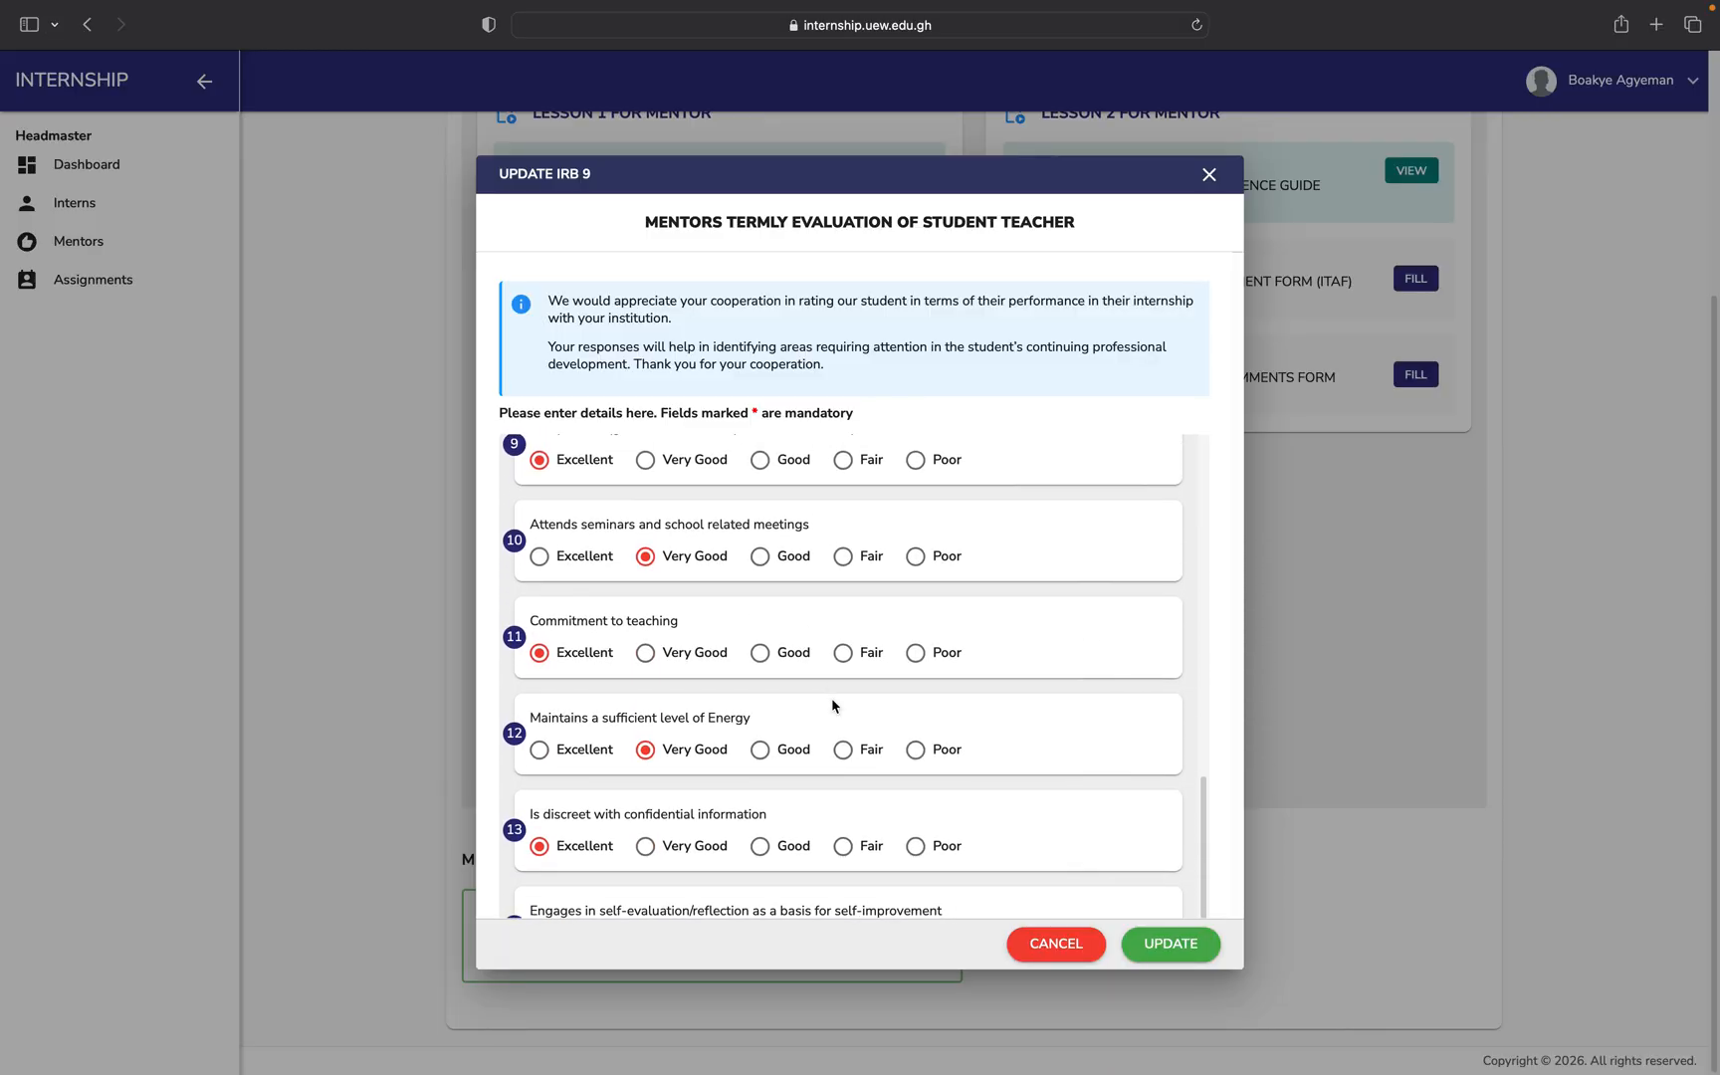
scroll(831, 706, down, 3)
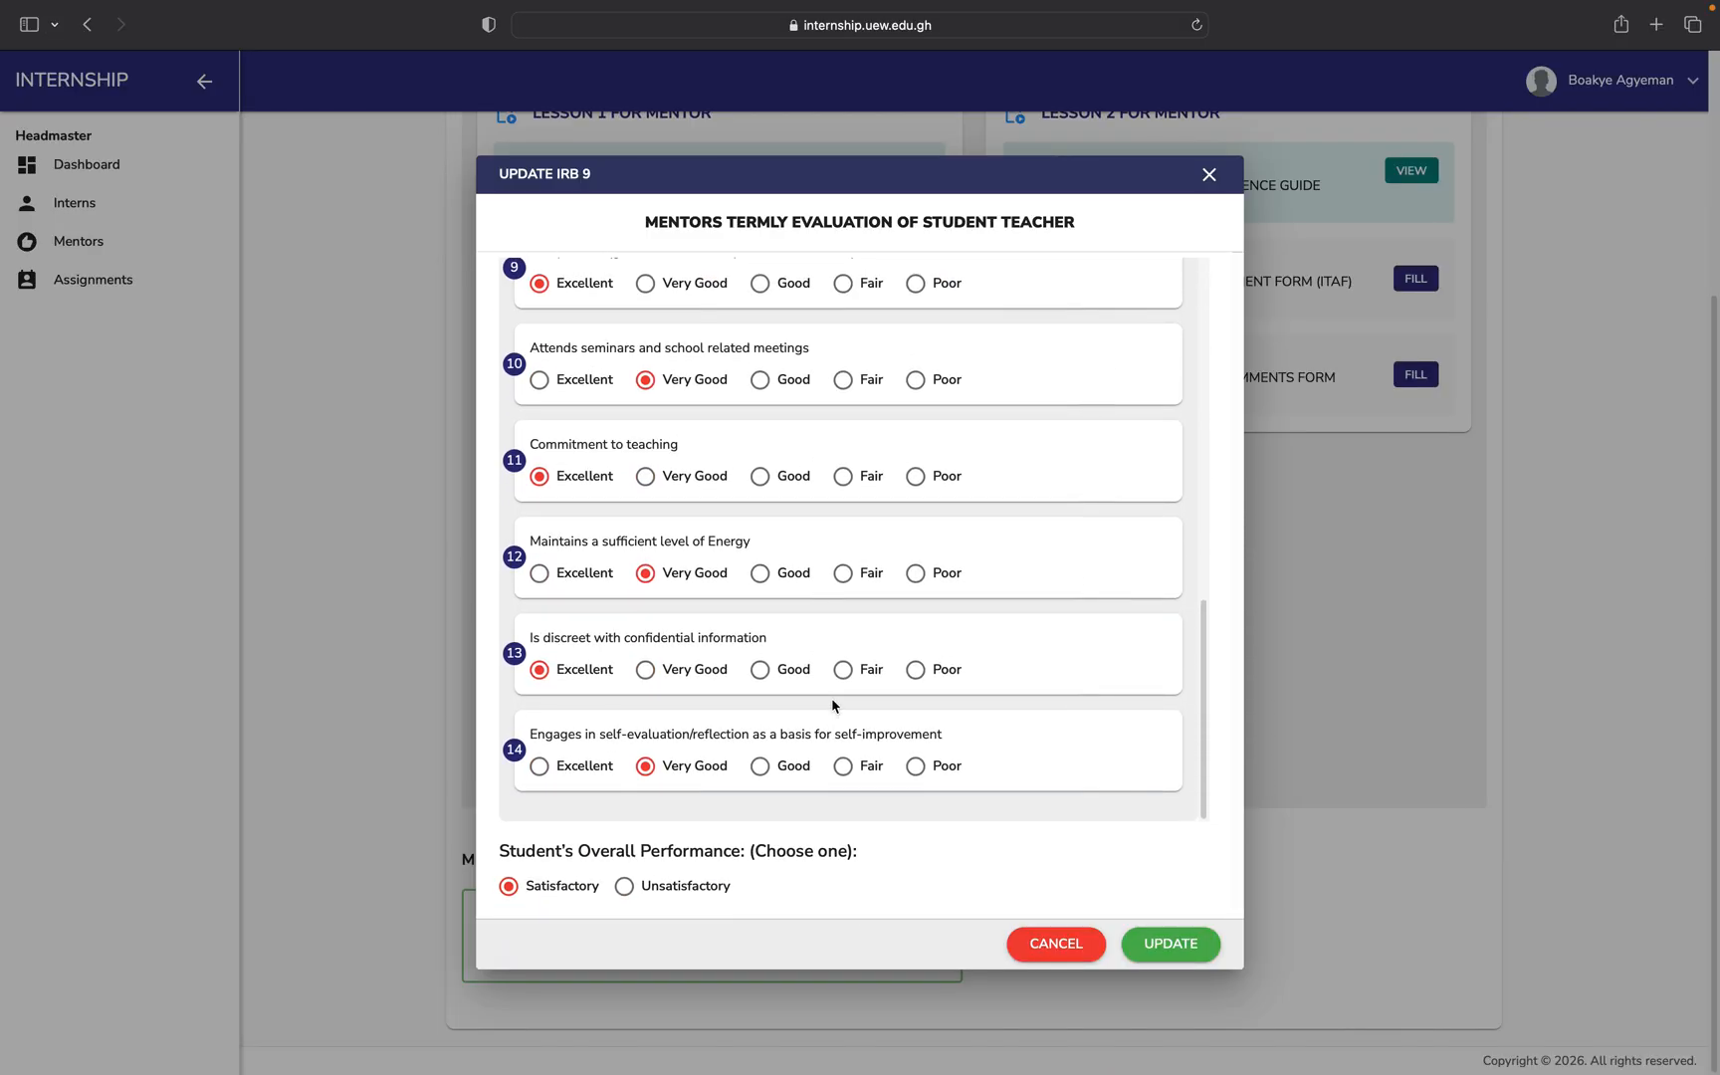
click(645, 475)
click(1174, 960)
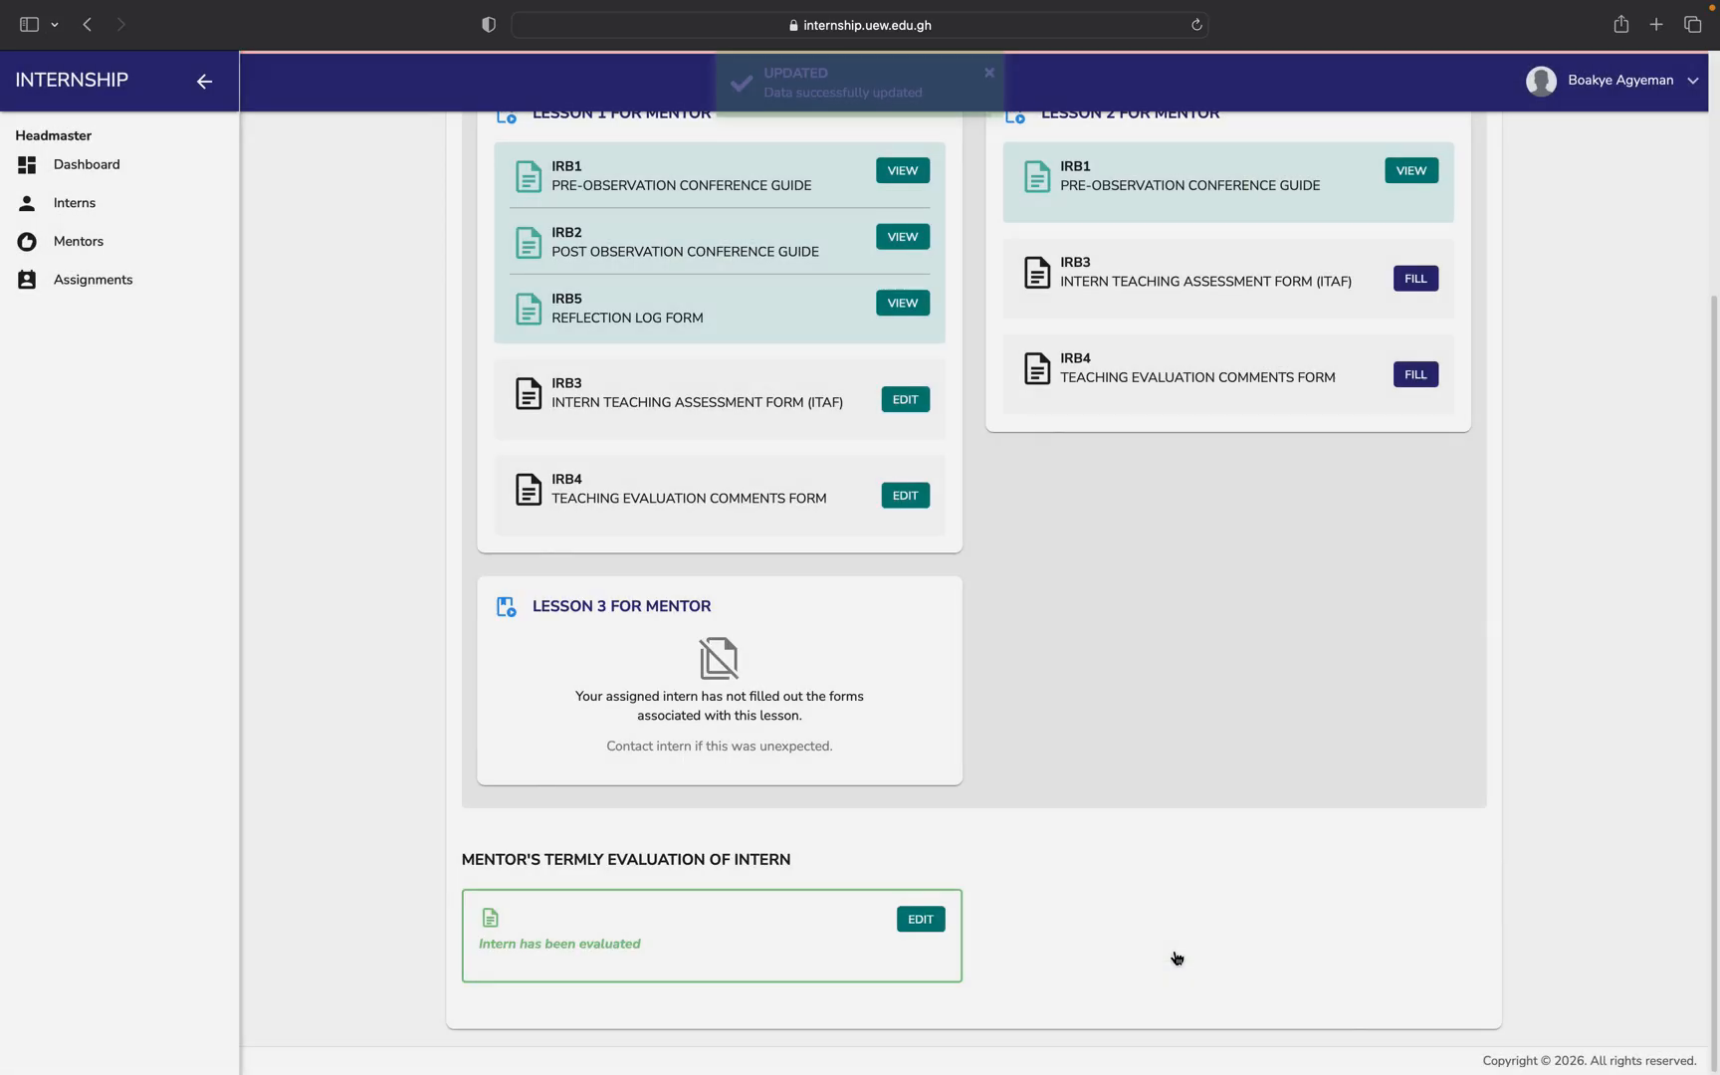
scroll(1174, 959, down, 3)
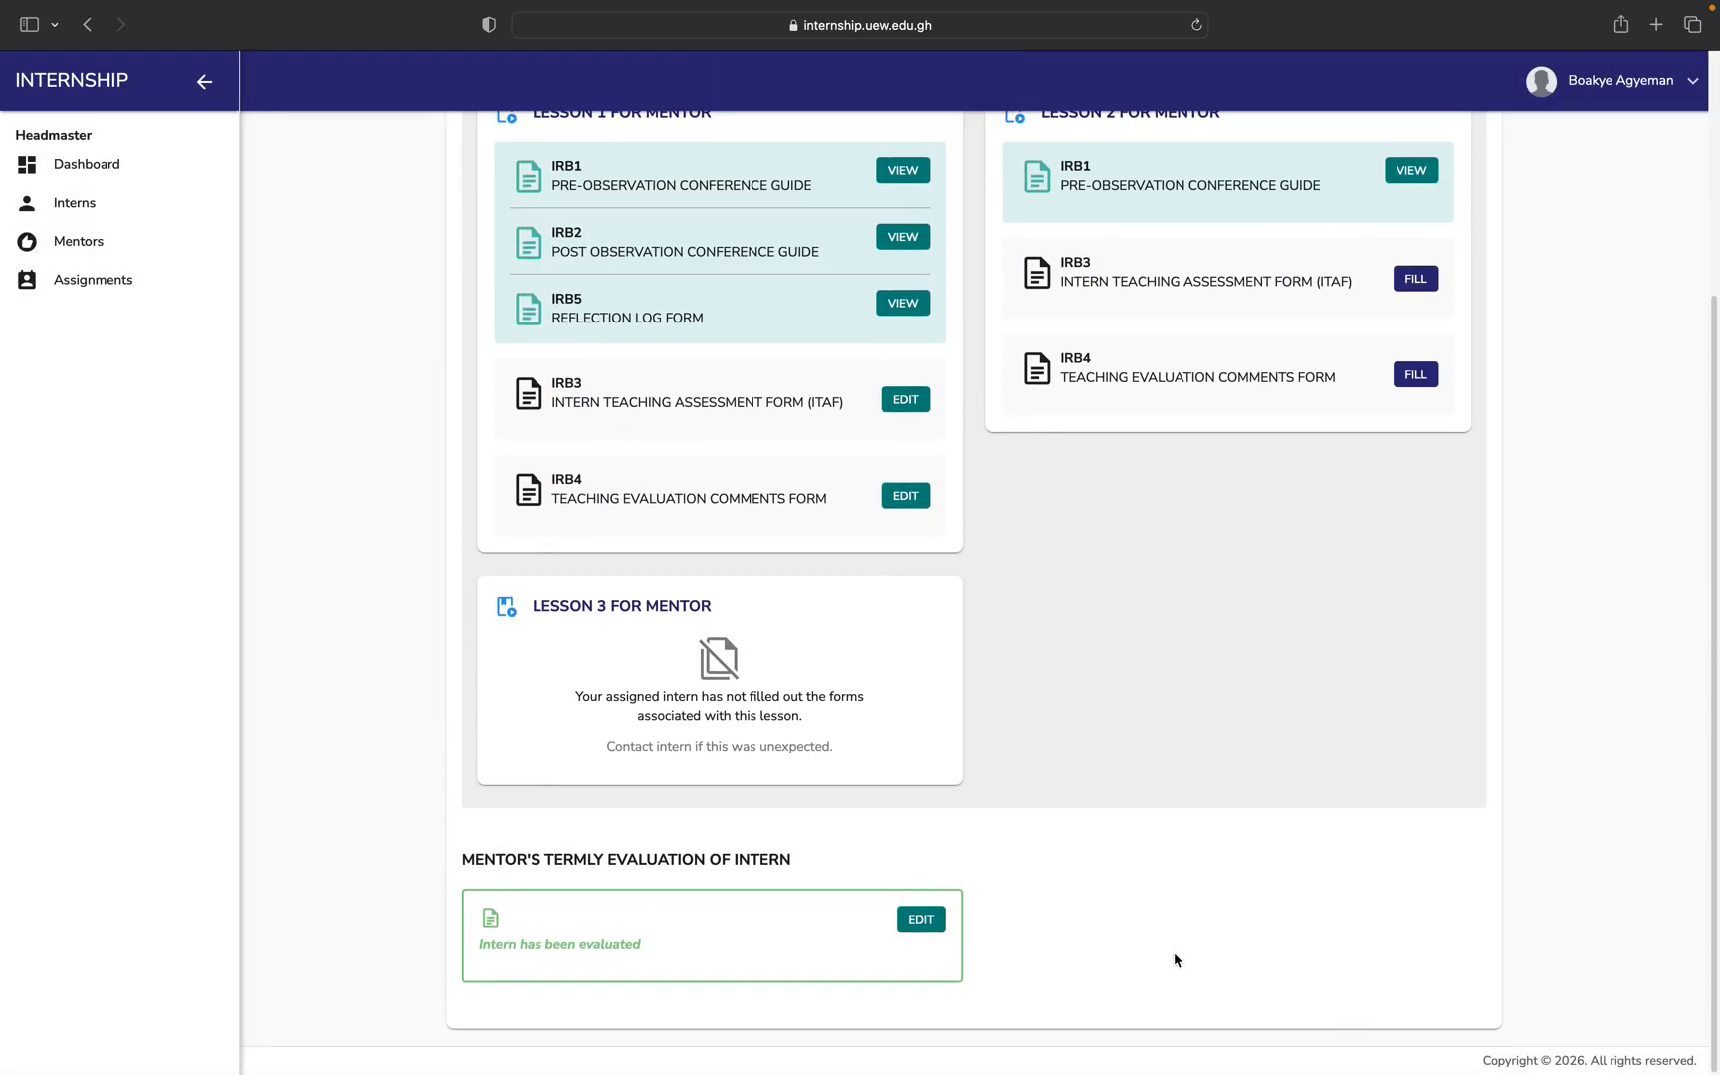
scroll(1102, 736, up, 4)
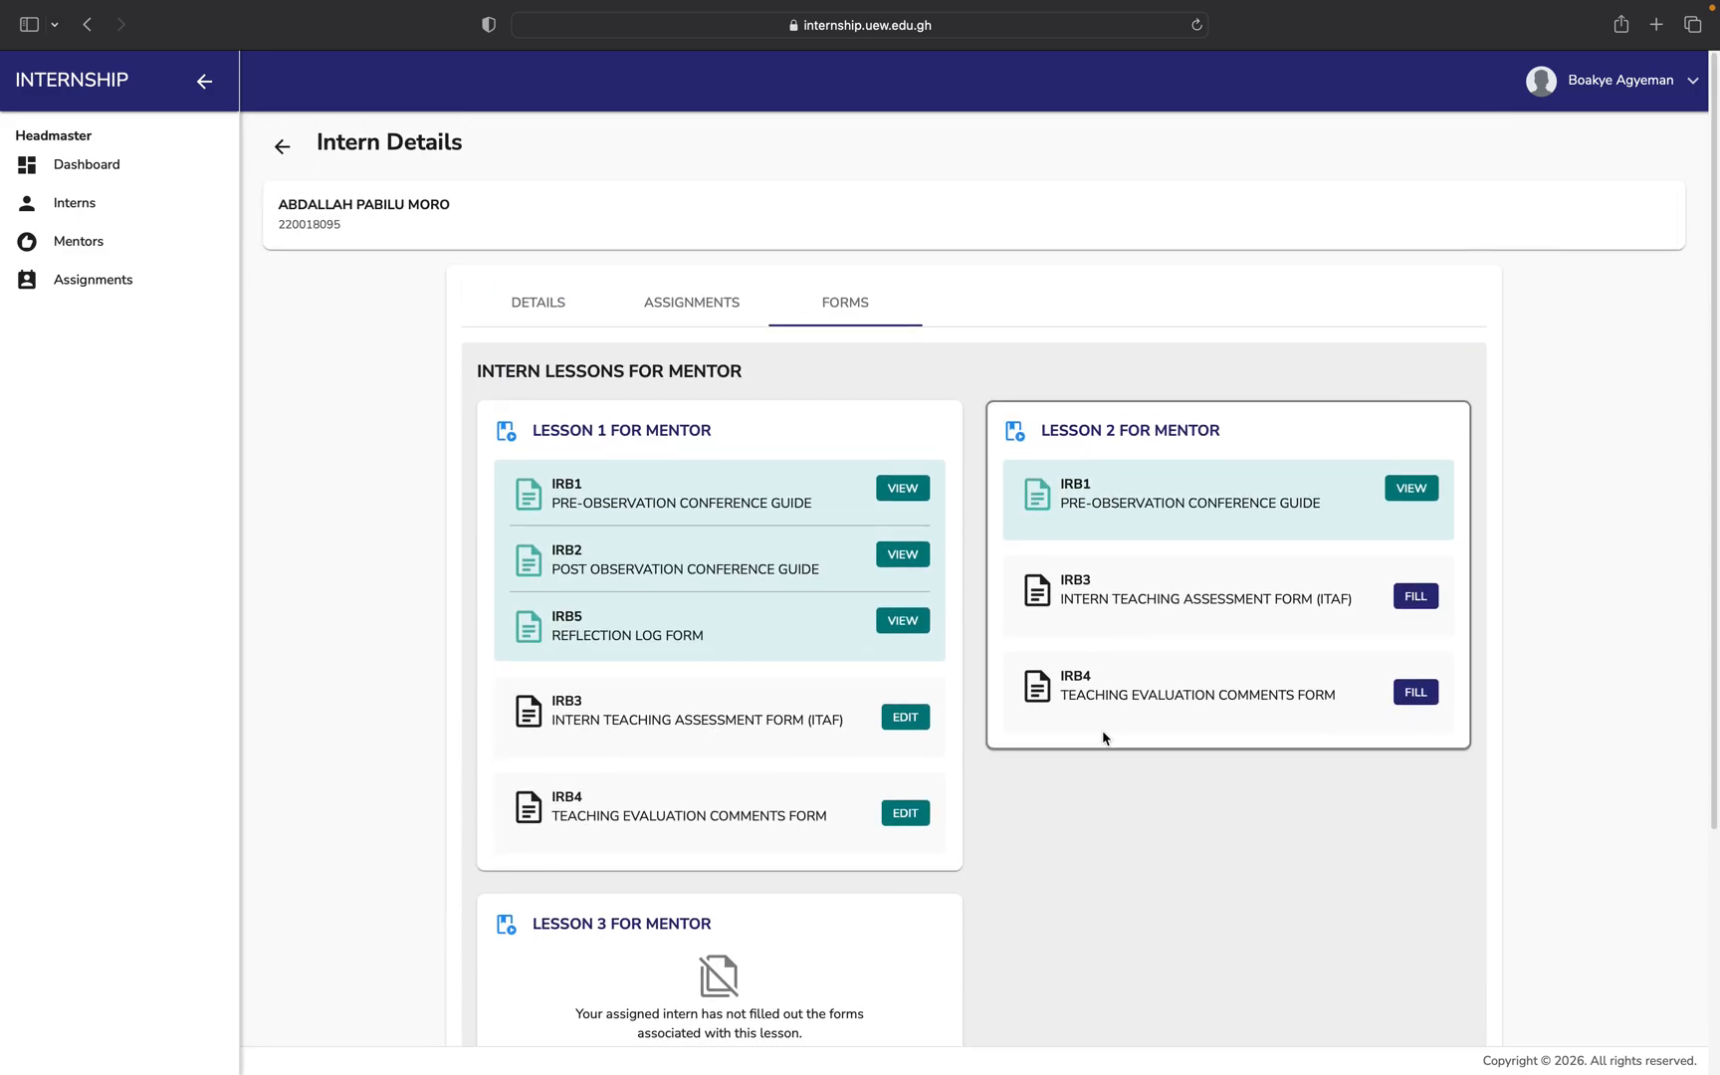
View the first listed intern's forms, then go back to the Assigned Interns list.
click(75, 207)
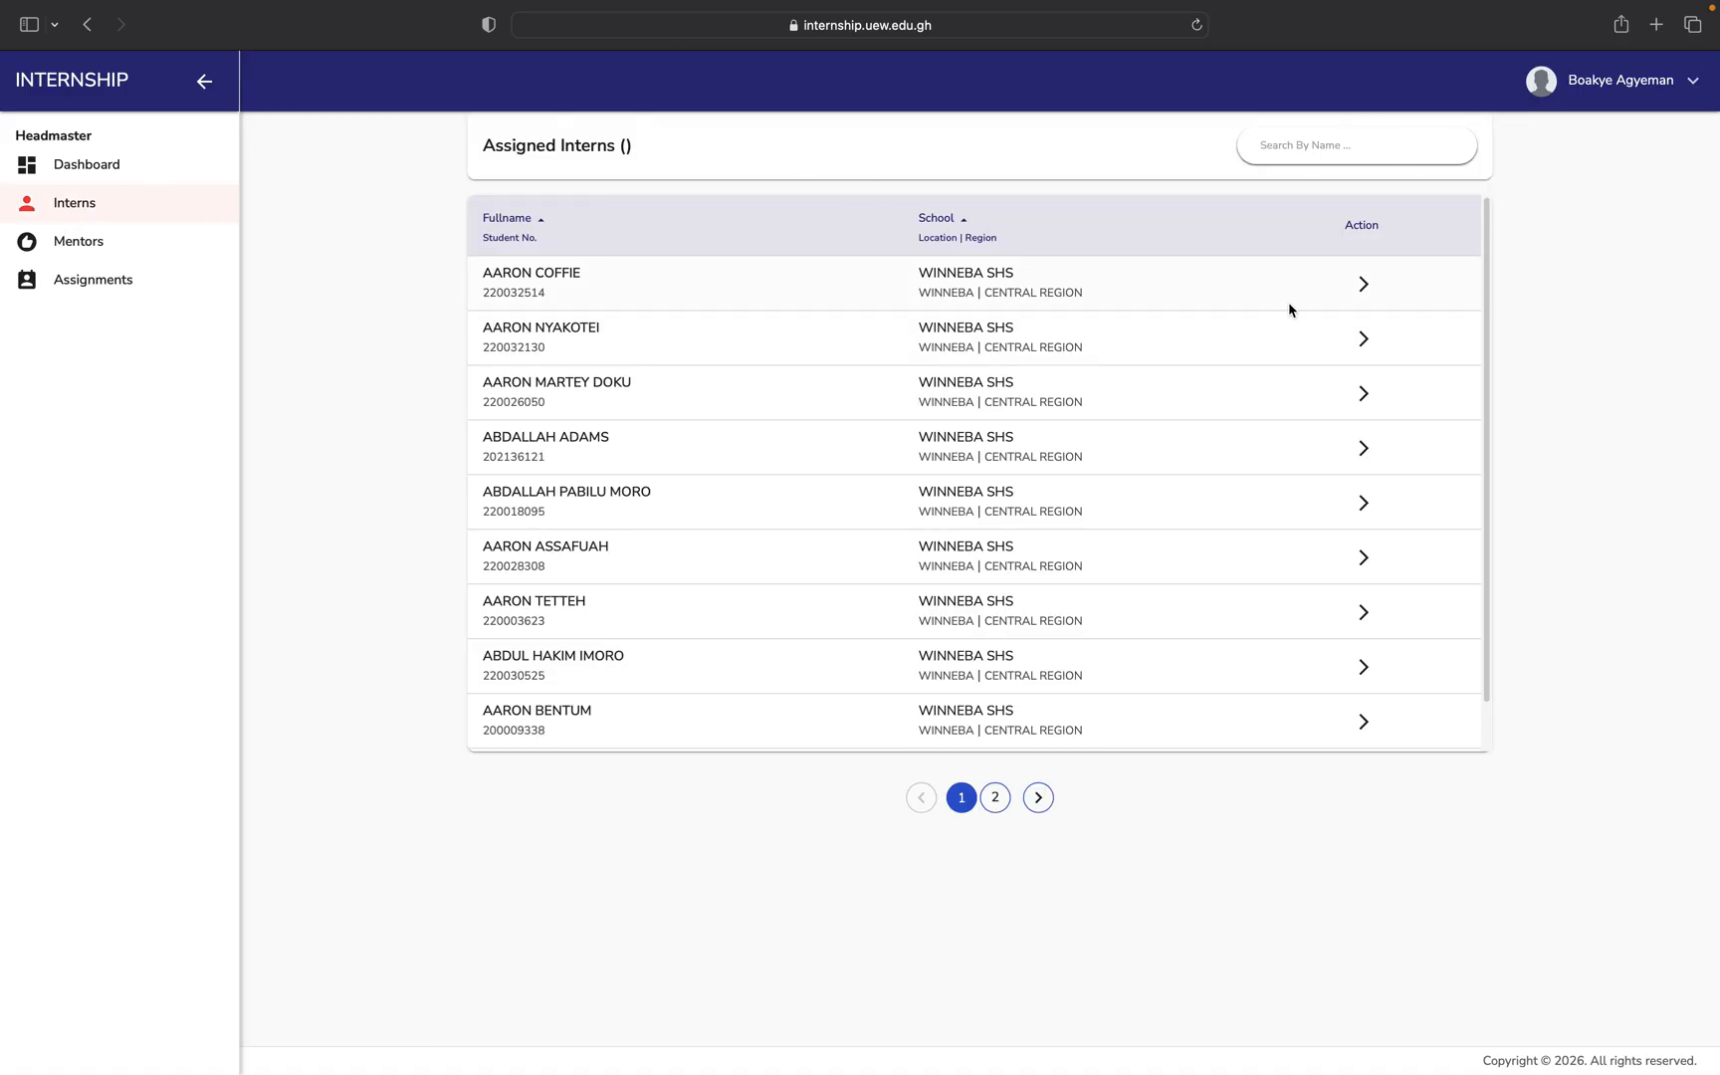
click(1364, 285)
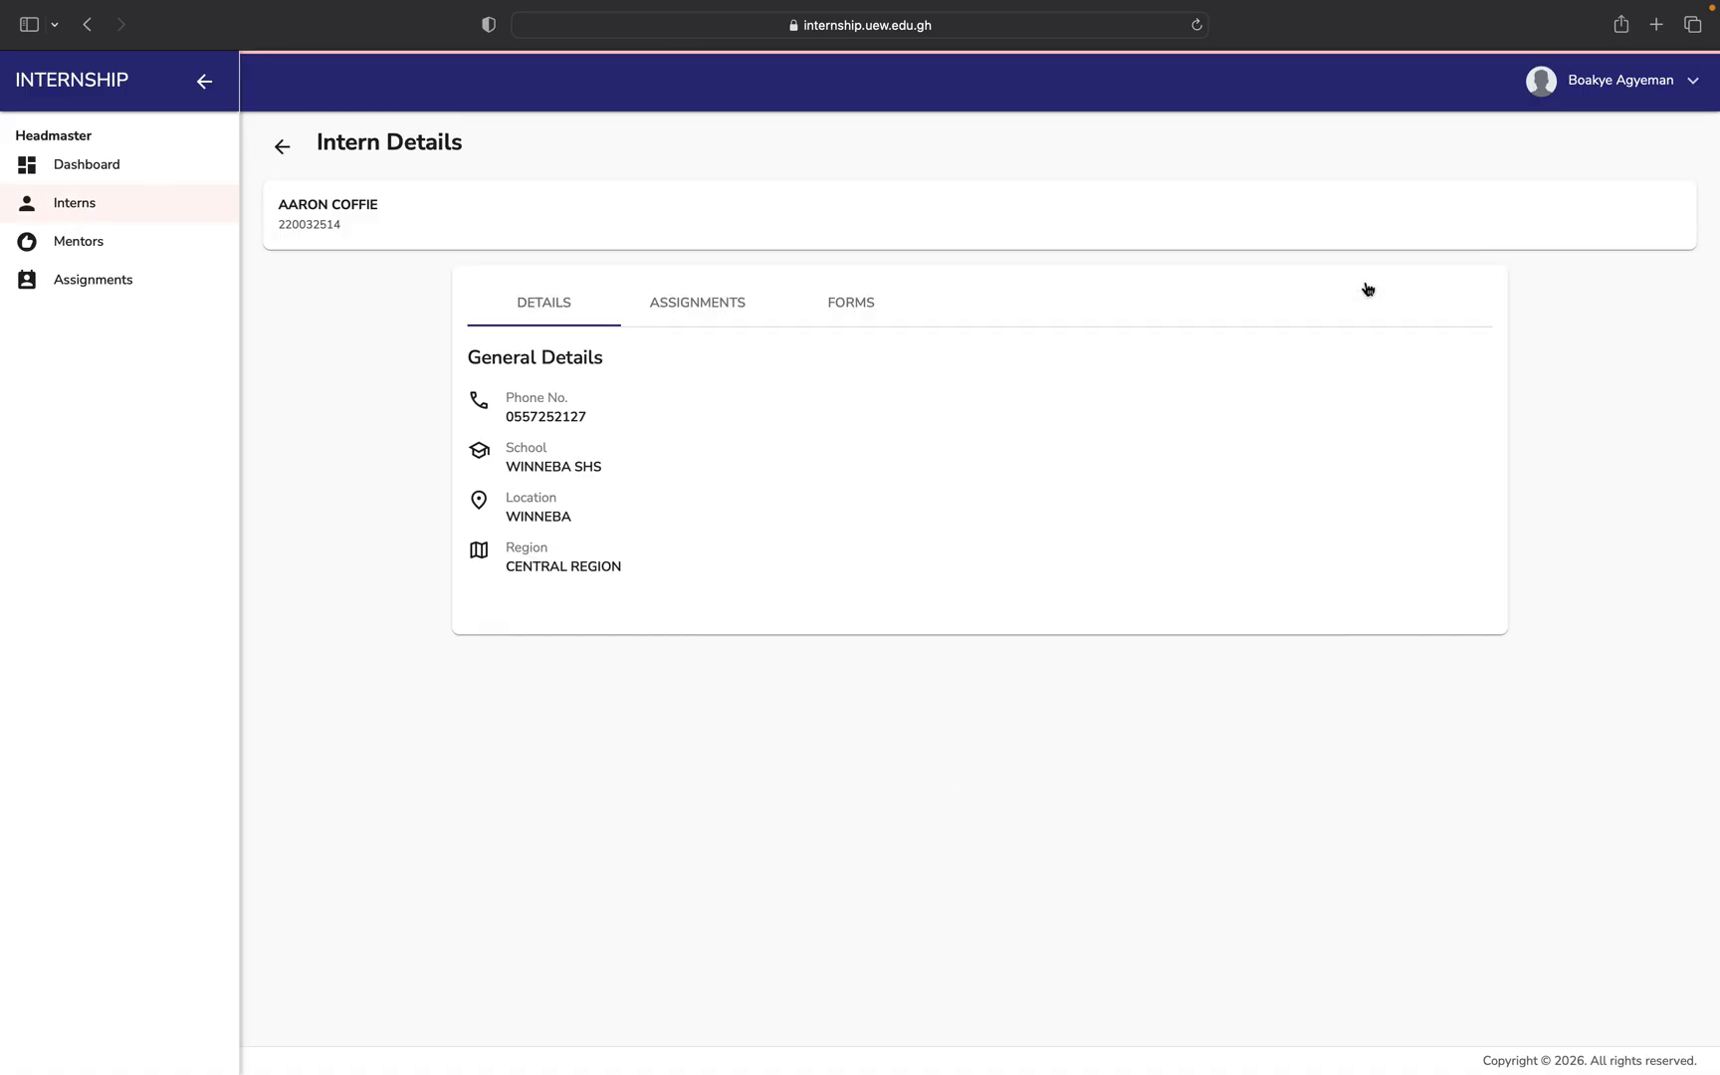
click(865, 313)
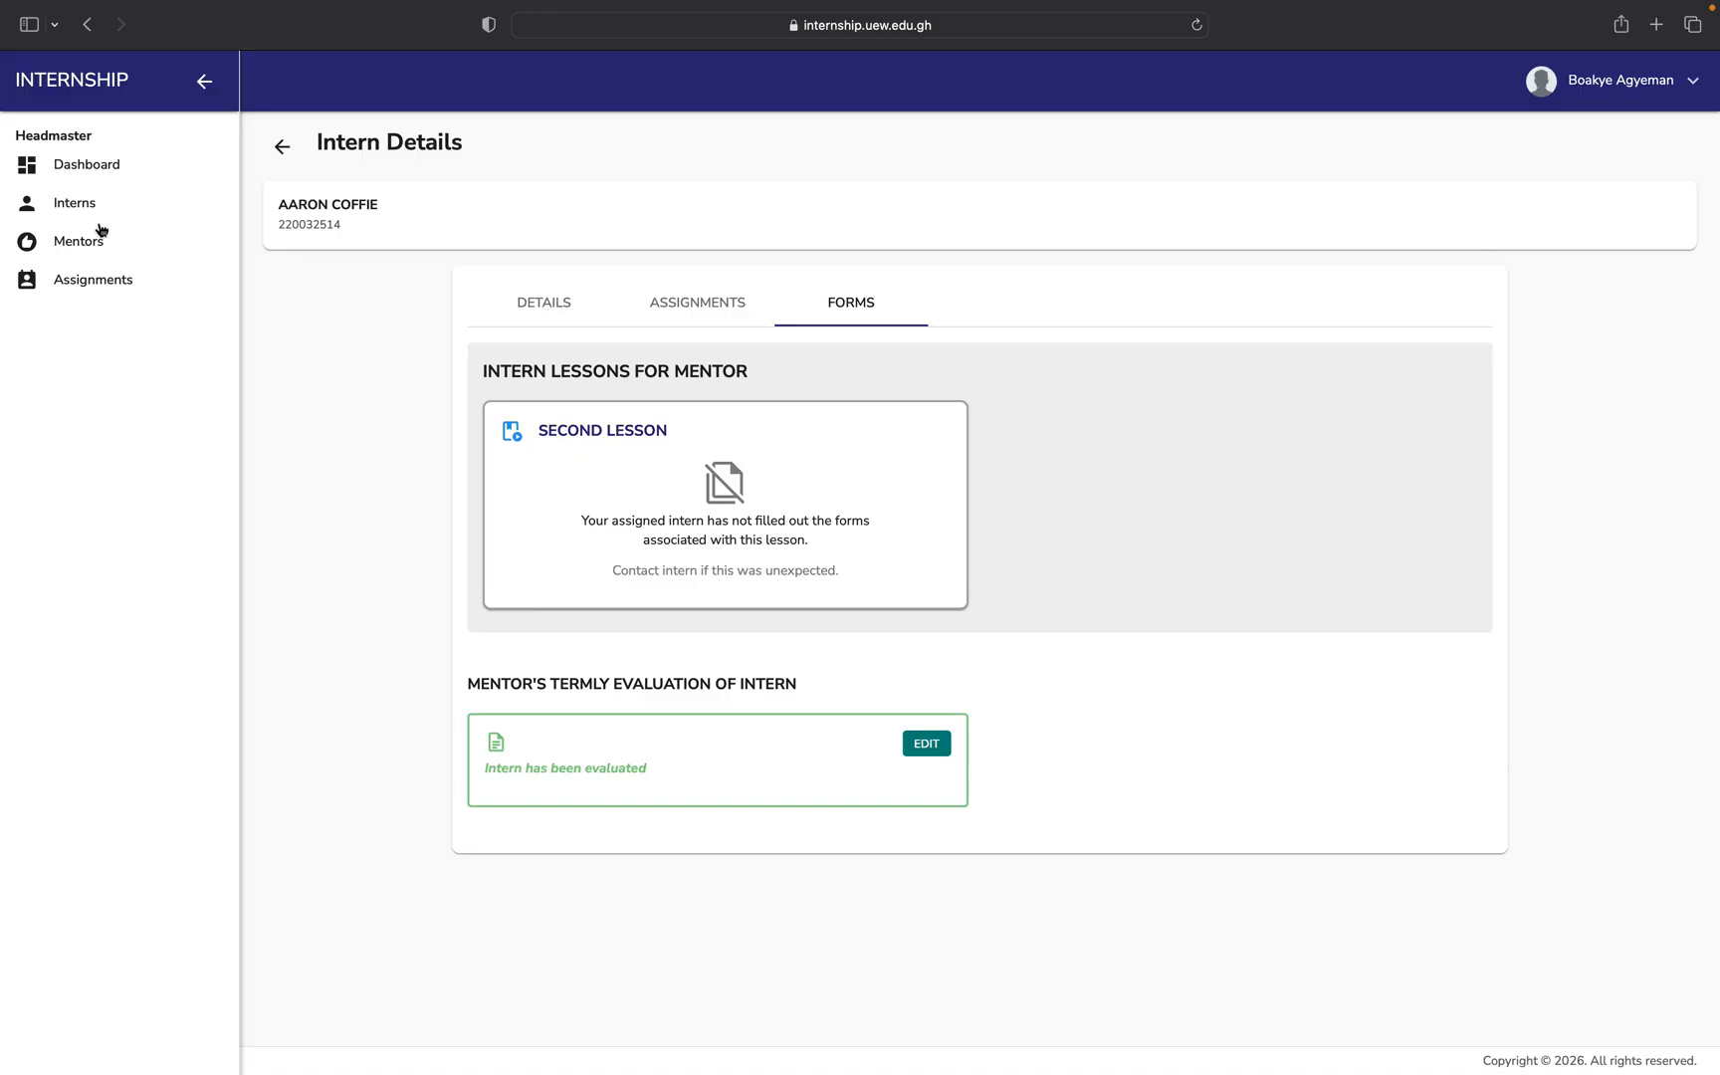
click(68, 202)
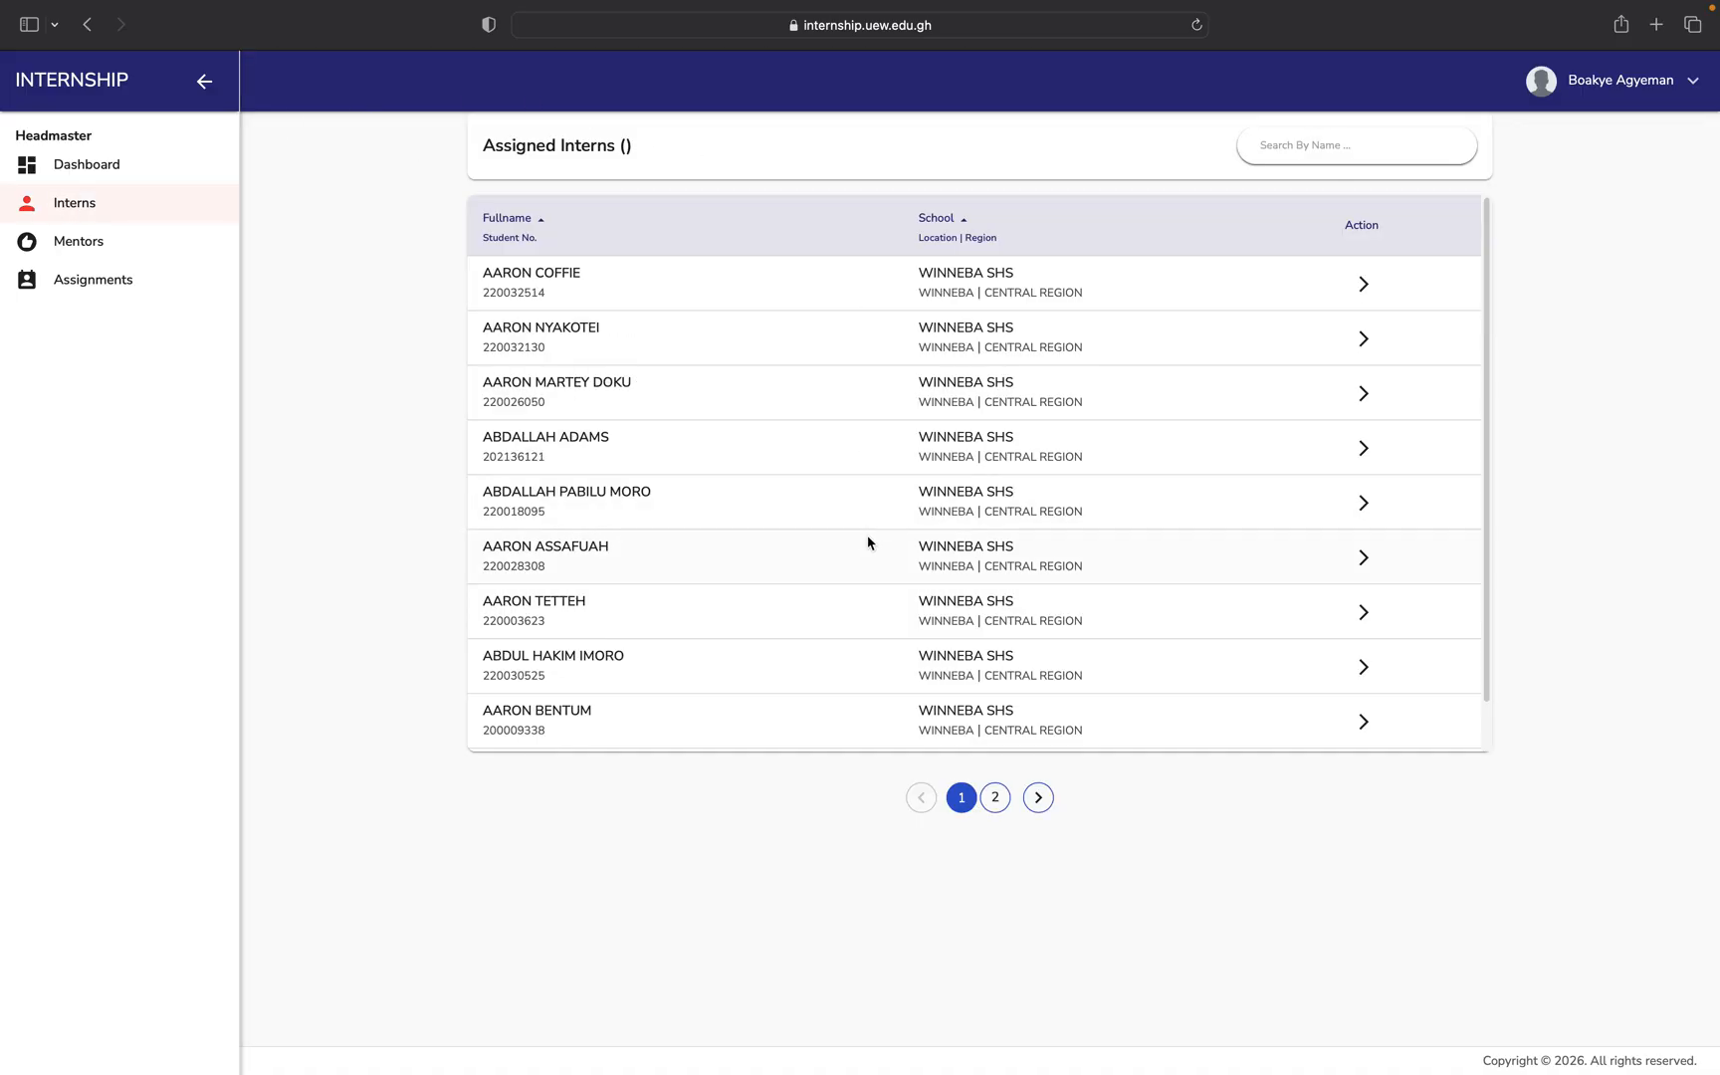
View the fourth intern's forms, start a termly evaluation, then cancel it without saving.
click(1364, 451)
click(797, 289)
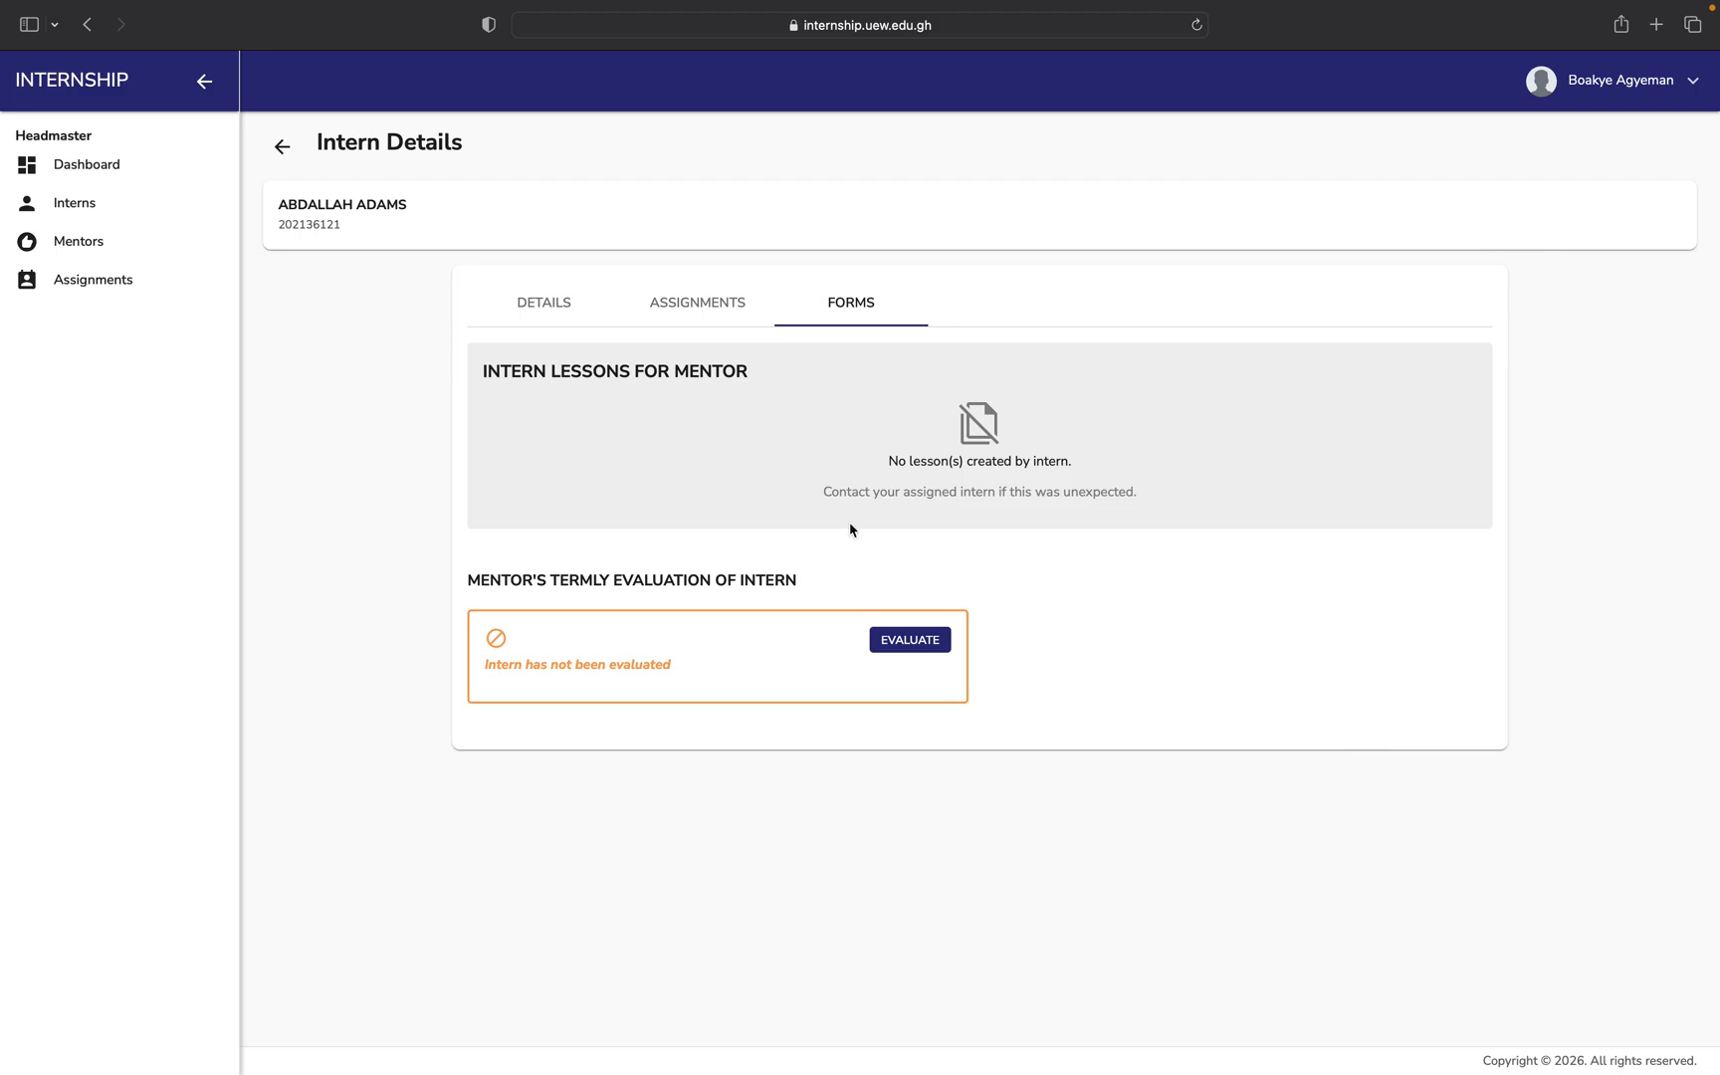
click(917, 641)
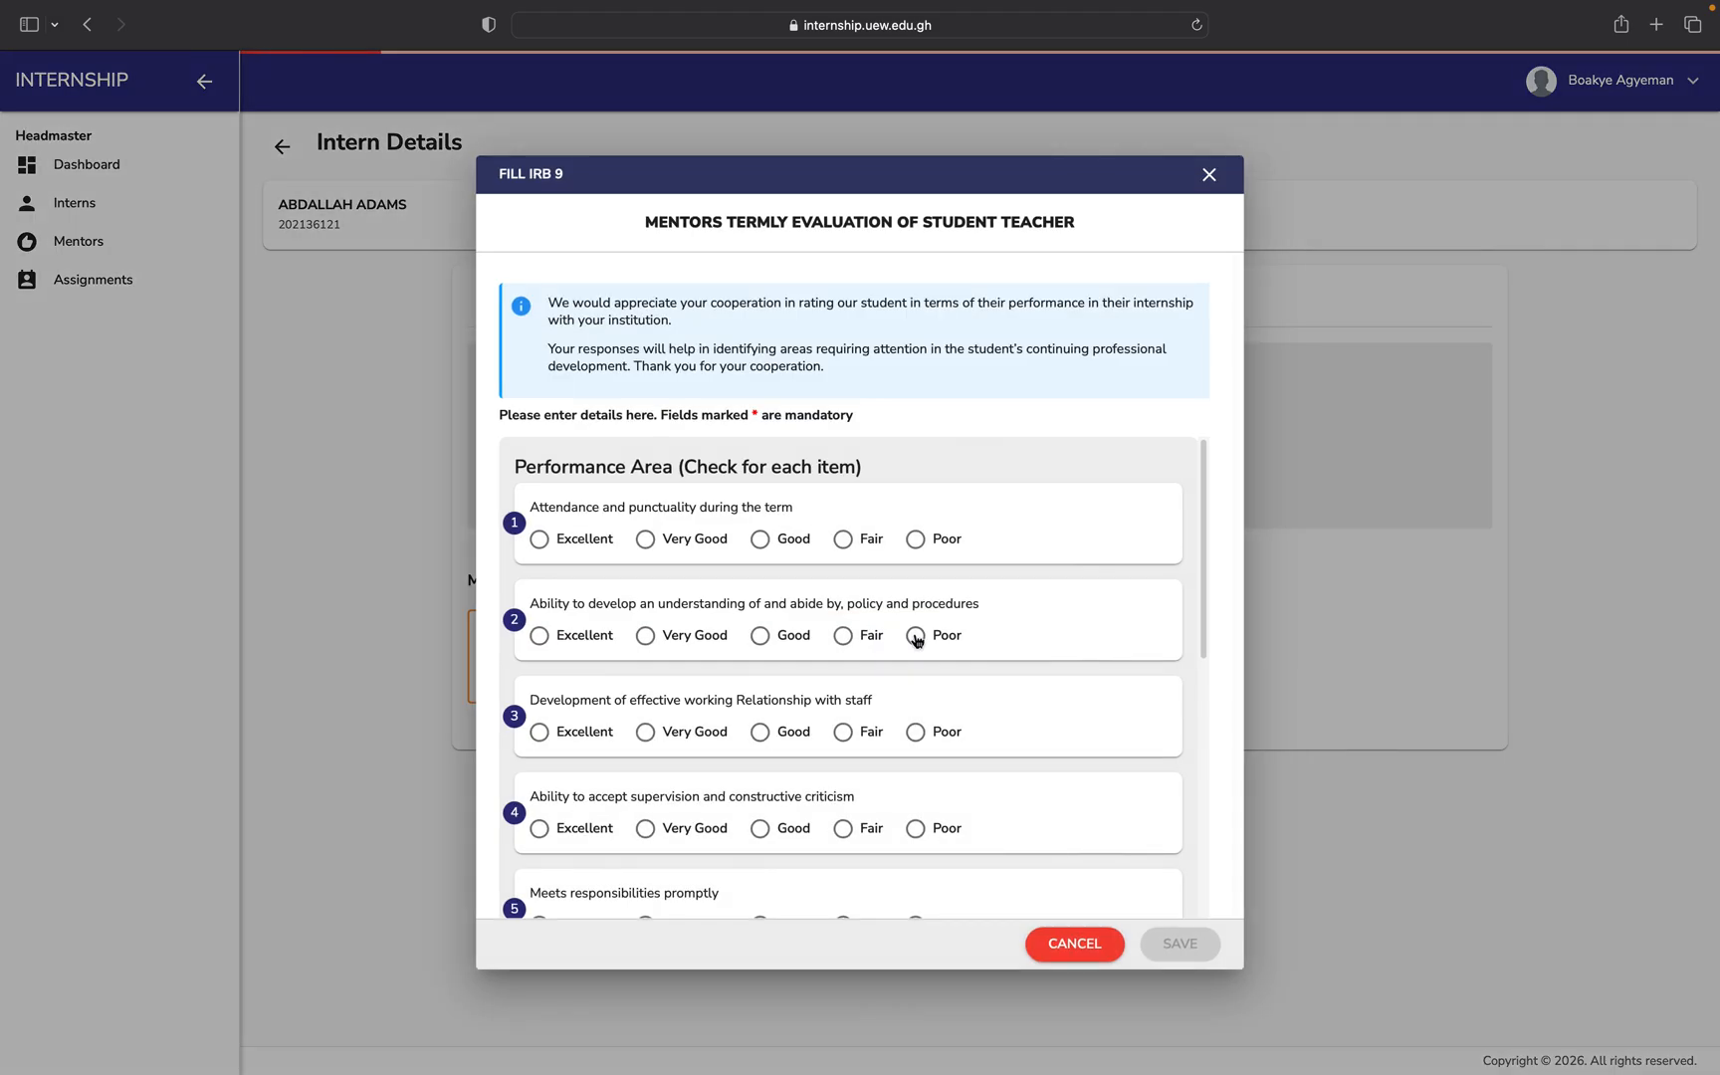
scroll(918, 641, down, 10)
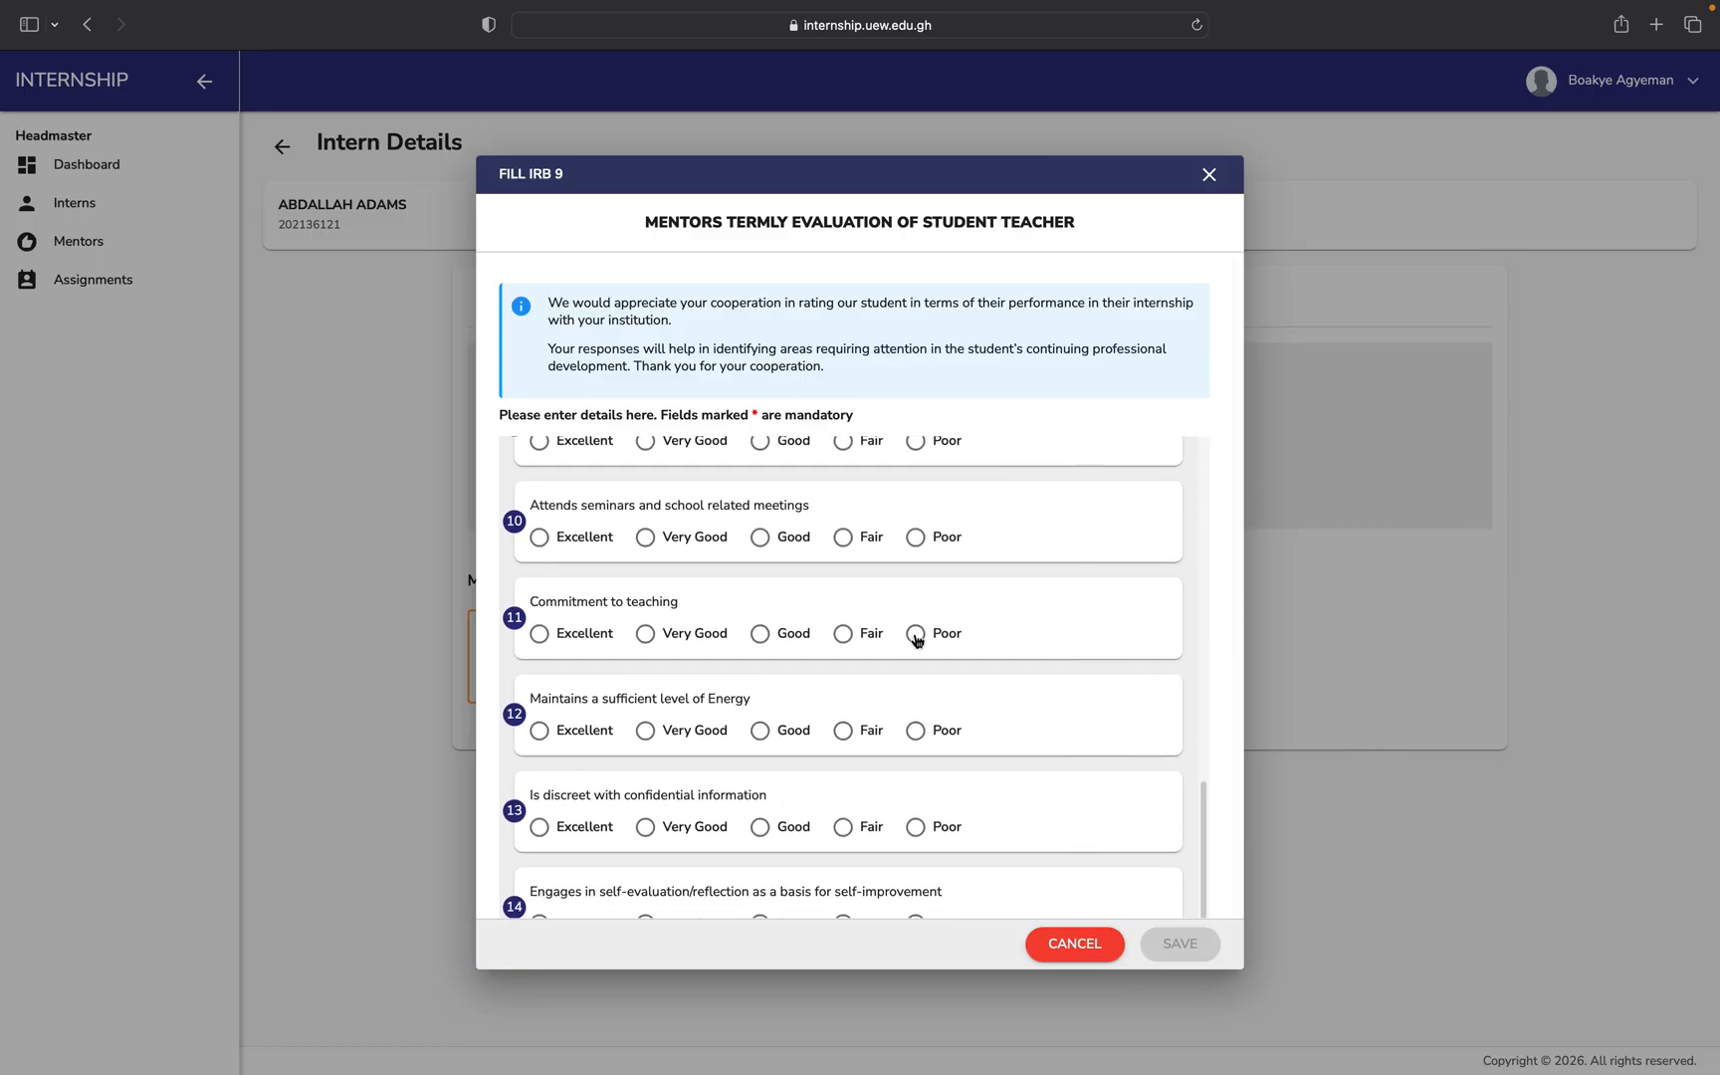
scroll(918, 641, up, 10)
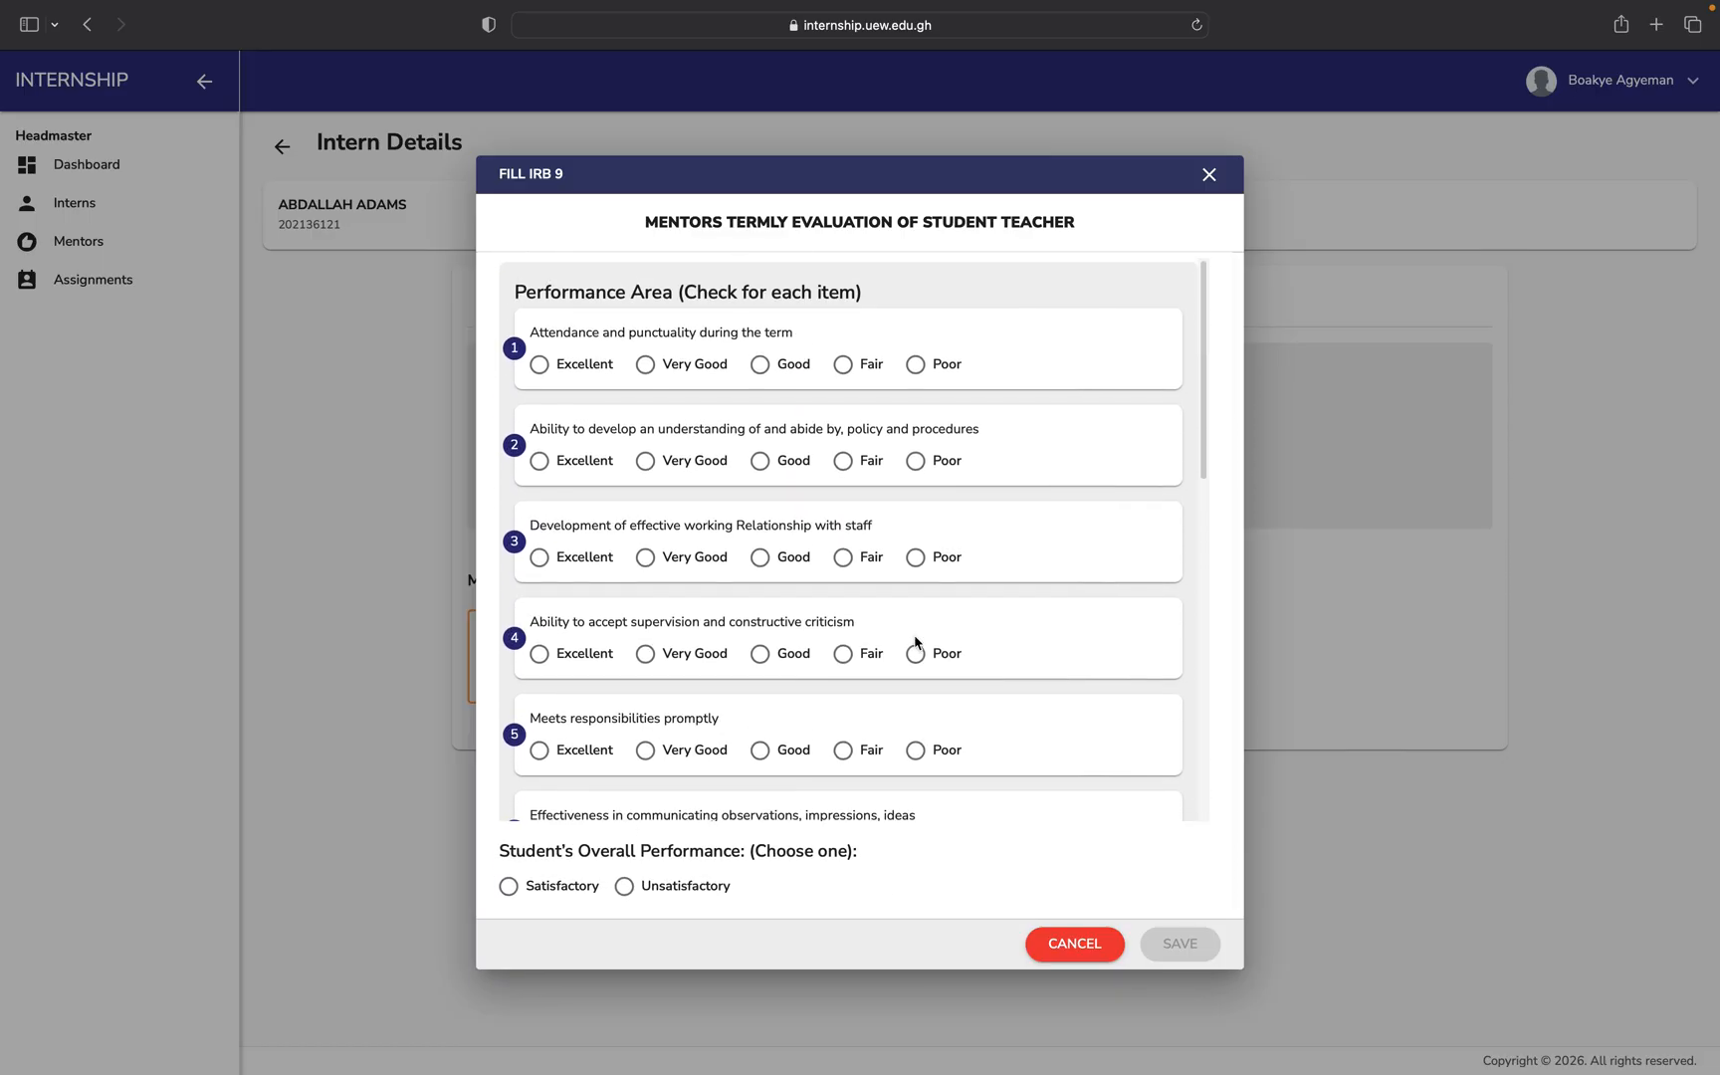
click(1098, 951)
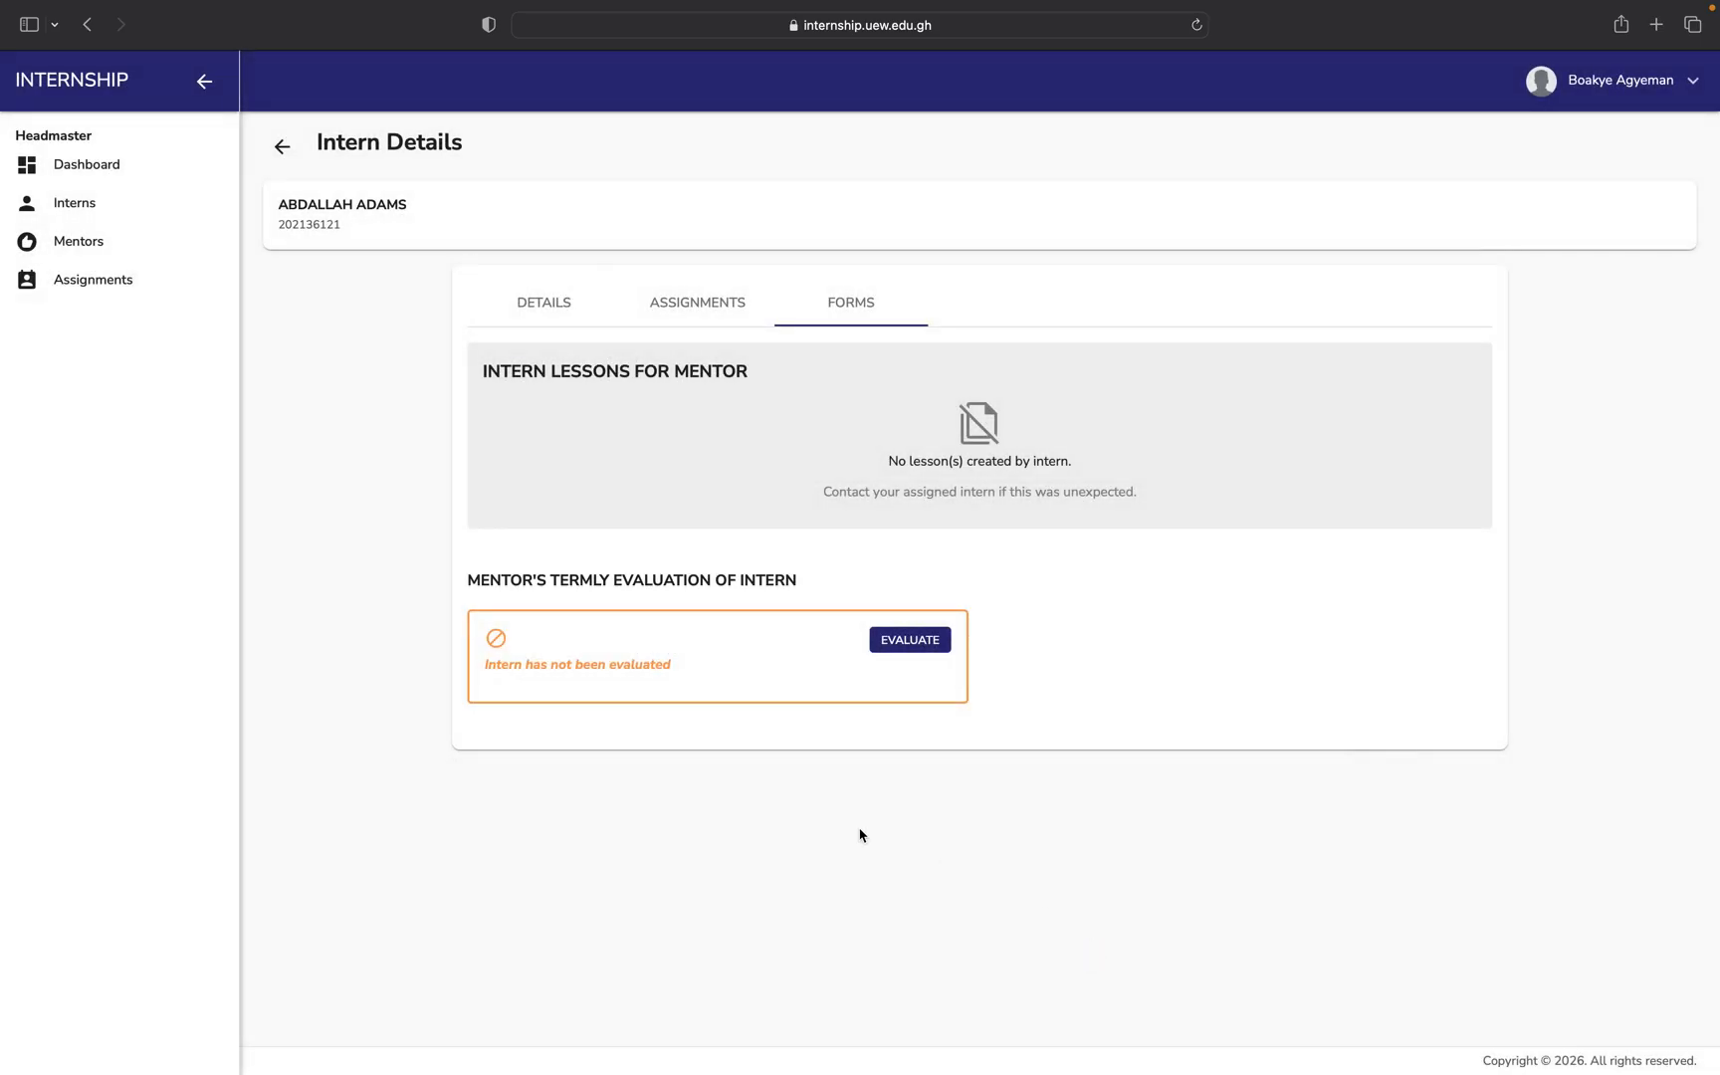